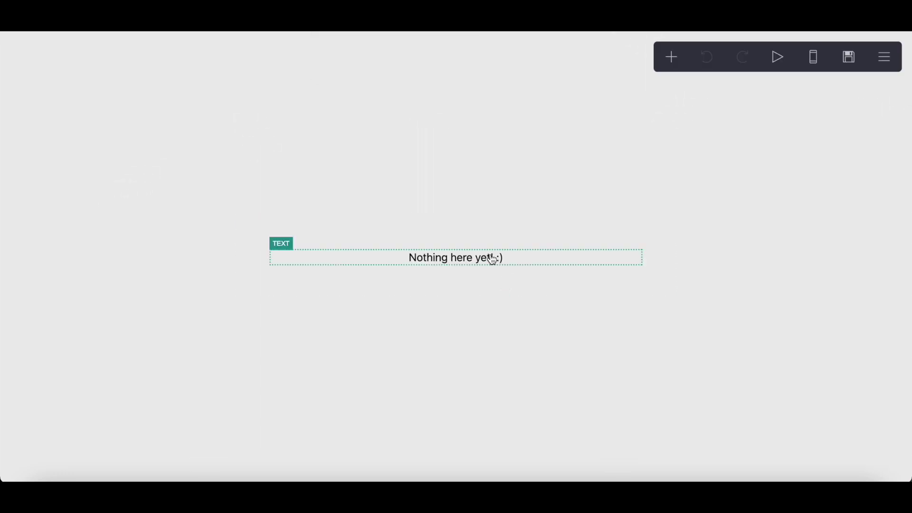
# Step: Delete the placeholder text and set the page's On Load and On Section Change animations to Blur In
pyautogui.click(492, 259)
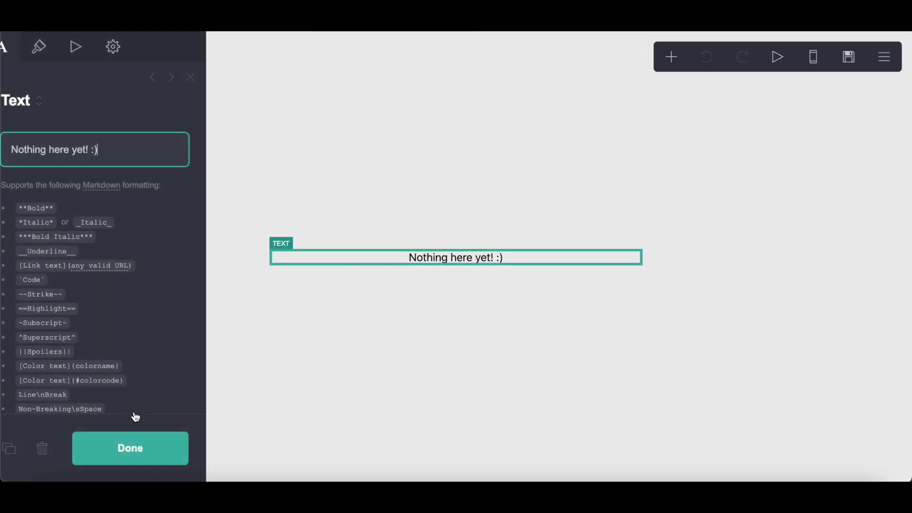
pyautogui.click(57, 448)
pyautogui.click(880, 57)
pyautogui.click(839, 240)
pyautogui.click(64, 57)
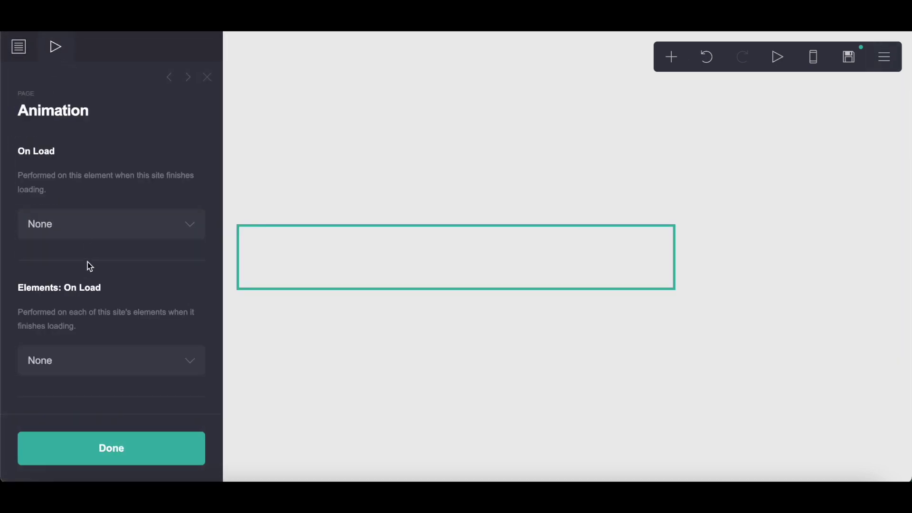
pyautogui.click(91, 224)
pyautogui.click(55, 390)
pyautogui.scroll(-5, 57, 389)
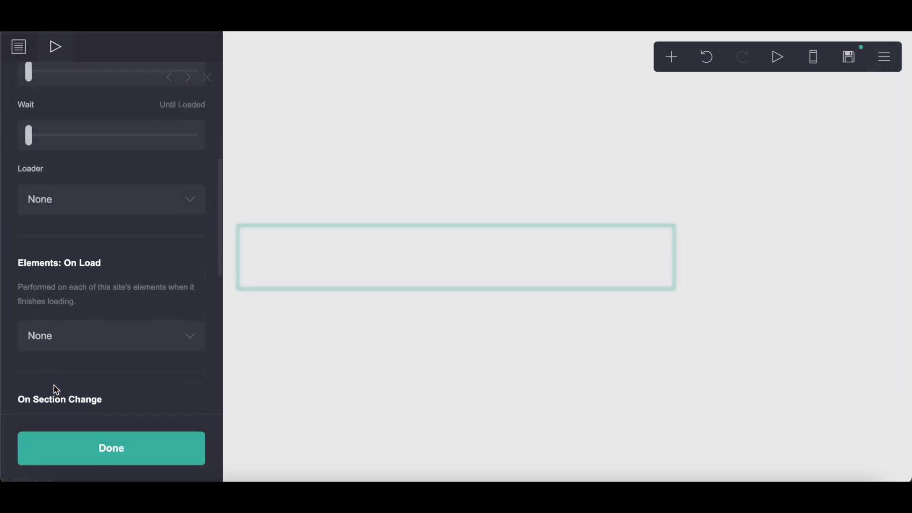
pyautogui.scroll(-2, 56, 390)
pyautogui.click(55, 355)
pyautogui.click(30, 385)
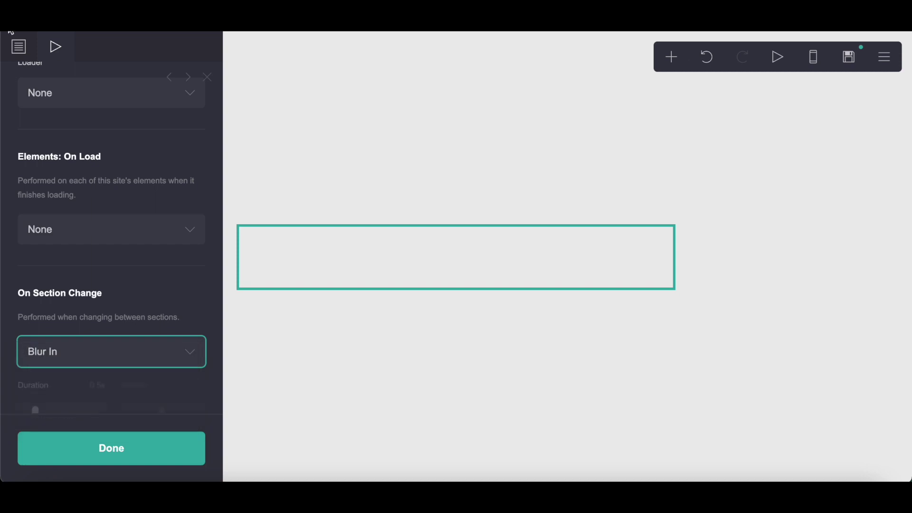
# Step: Set the page spacing to 0, size to 15 and width to 35
pyautogui.click(18, 46)
pyautogui.click(197, 300)
pyautogui.write('0')
pyautogui.press('Return')
pyautogui.scroll(4, 195, 278)
pyautogui.write('15')
pyautogui.press('Return')
pyautogui.scroll(4, 170, 272)
pyautogui.click(193, 260)
pyautogui.write('35')
pyautogui.press('Return')
# Step: Switch mobile sizing to manual with size 9, then add an empty container
pyautogui.scroll(-5, 206, 360)
pyautogui.click(186, 339)
pyautogui.scroll(-4, 189, 346)
pyautogui.click(180, 306)
pyautogui.write('9')
pyautogui.press('Return')
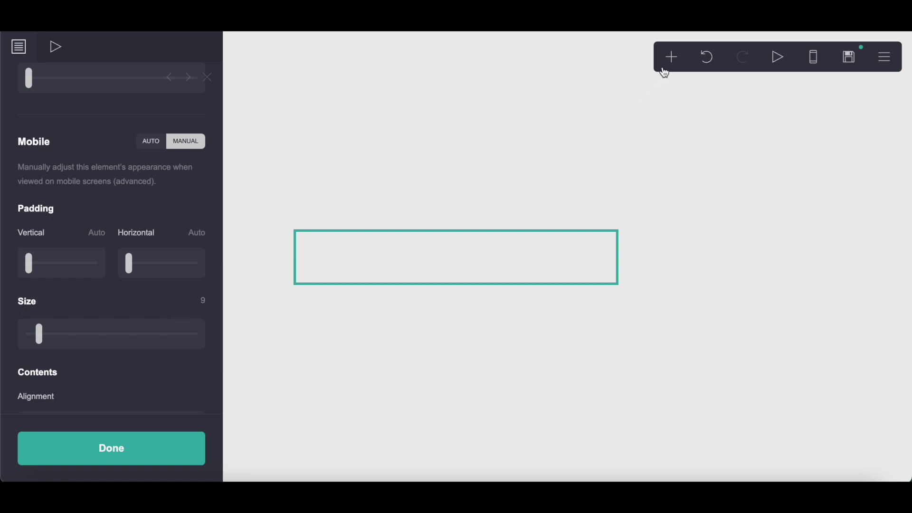
pyautogui.click(667, 68)
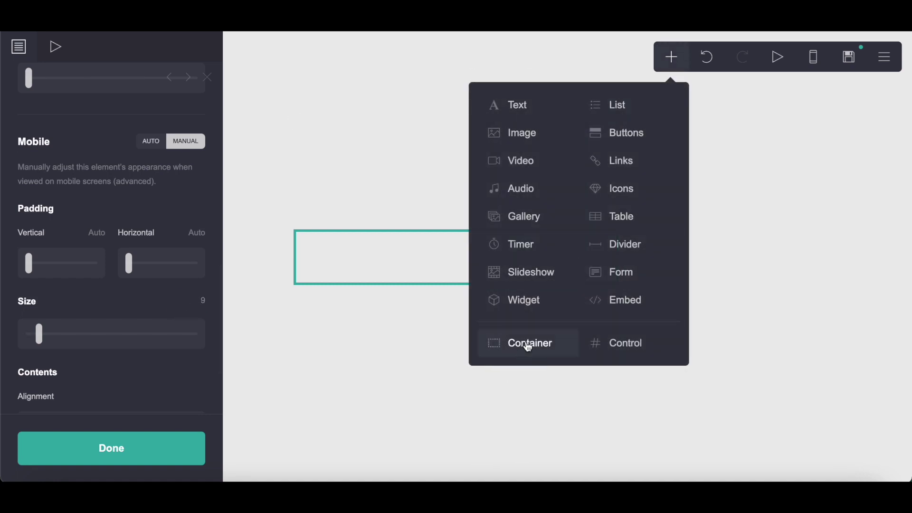
pyautogui.click(521, 346)
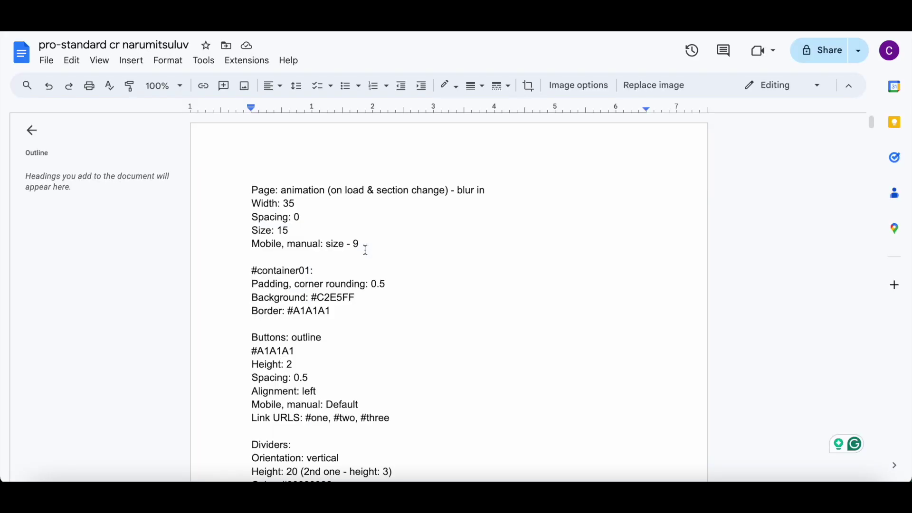
# Step: Copy the background colour code #C2E5FF from the Google Docs notes
pyautogui.scroll(-1, 366, 251)
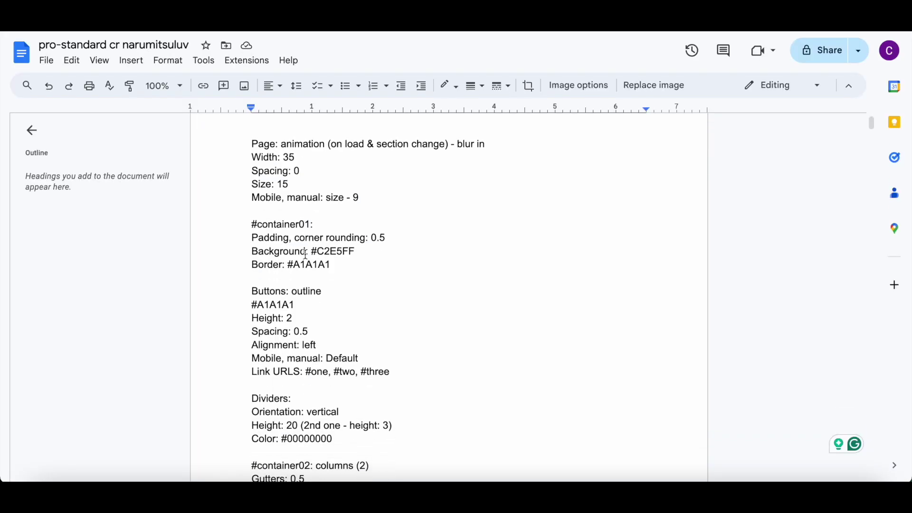
pyautogui.moveTo(313, 251); pyautogui.dragTo(361, 252)
pyautogui.rightClick(363, 252)
pyautogui.click(417, 186)
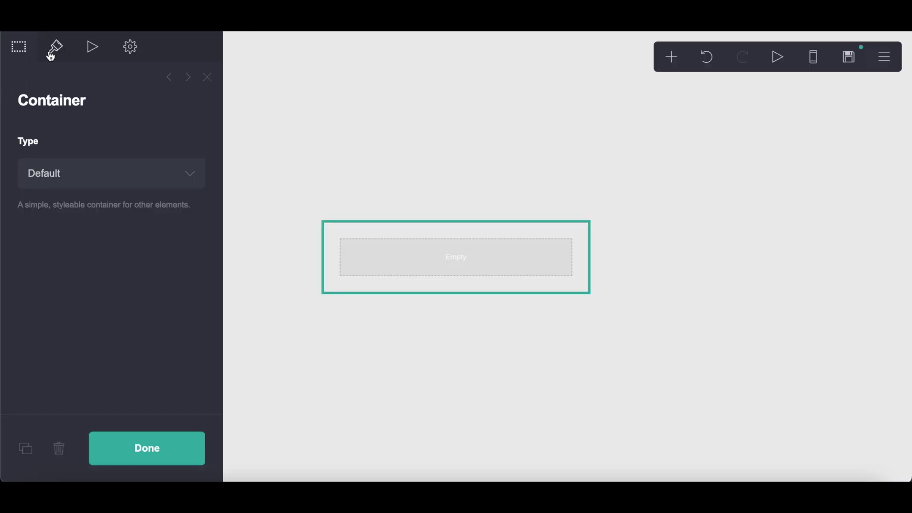
pyautogui.click(51, 56)
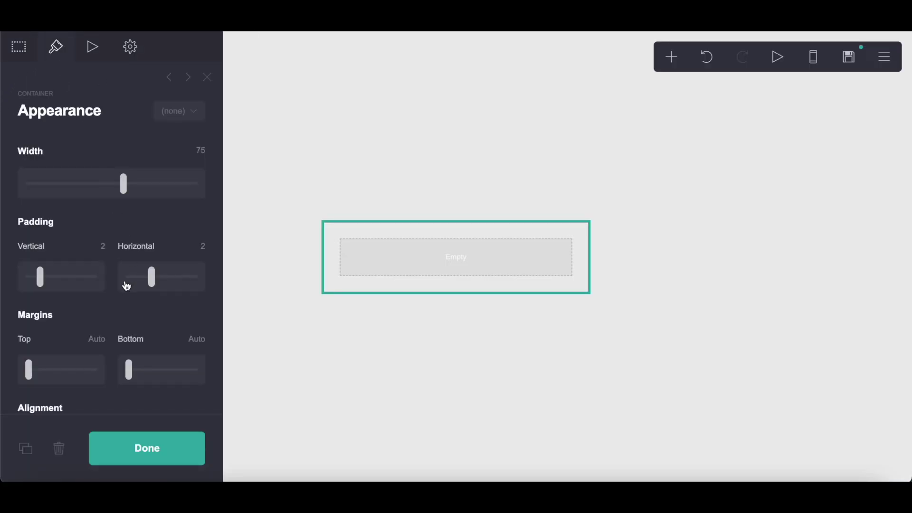
# Step: Give the container 0.5 vertical and horizontal padding and a #A1A1A1 border
pyautogui.click(204, 247)
pyautogui.write('.5')
pyautogui.press('Return')
pyautogui.scroll(-5, 171, 215)
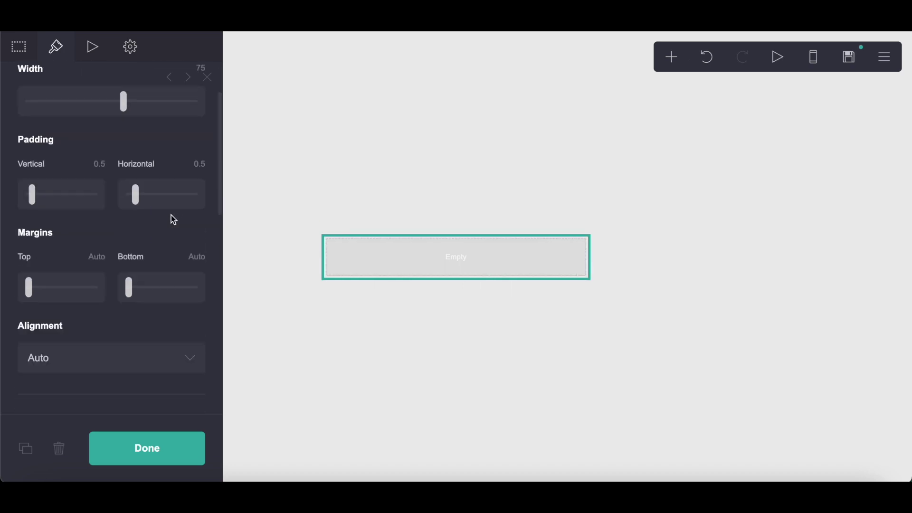
pyautogui.scroll(-8, 187, 197)
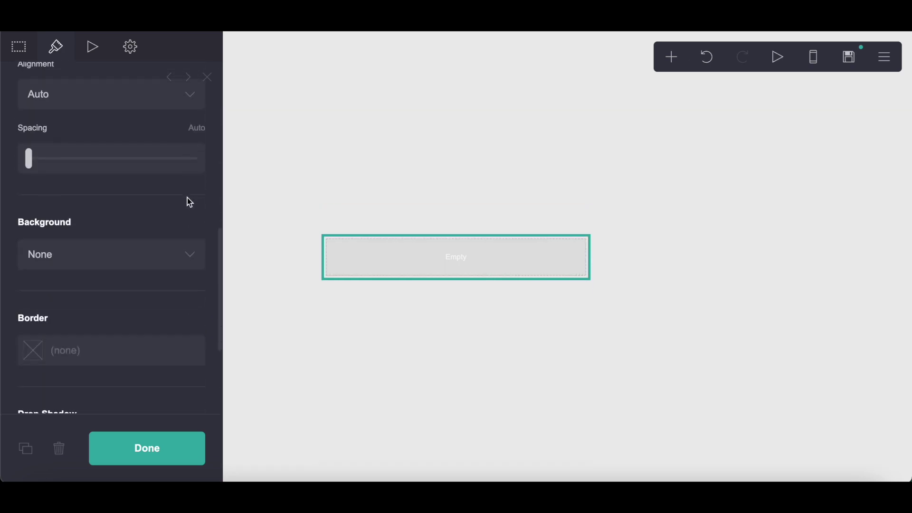
pyautogui.click(105, 225)
pyautogui.write('#A1A1A1')
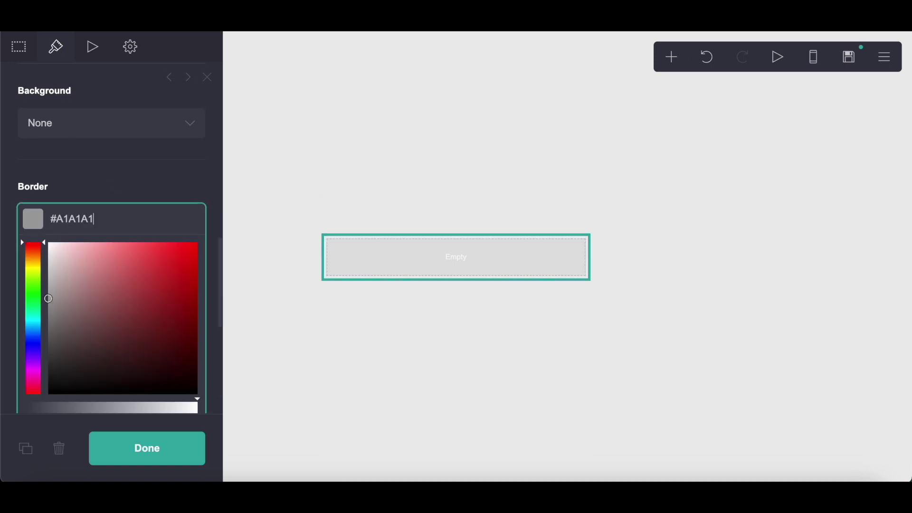
# Step: Set the container background to a solid colour and paste #C2E5FF
pyautogui.click(60, 121)
pyautogui.click(60, 140)
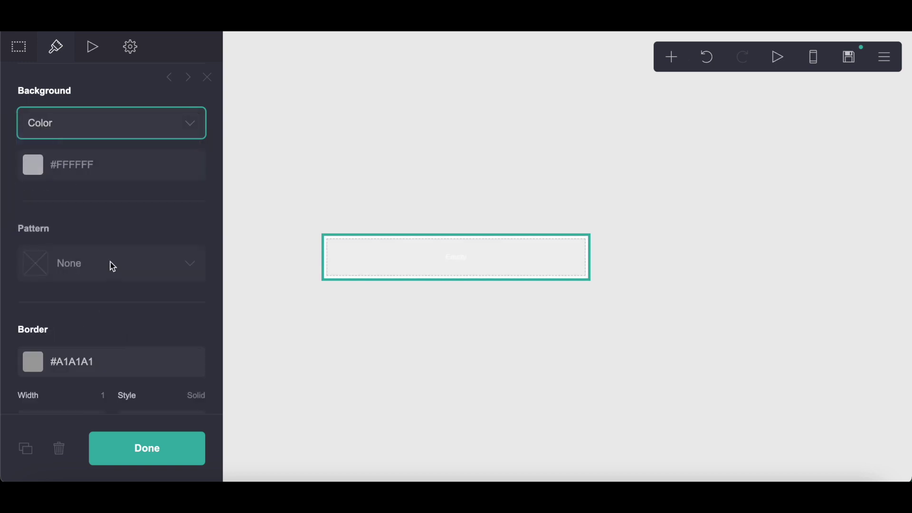
pyautogui.click(59, 178)
pyautogui.rightClick(126, 169)
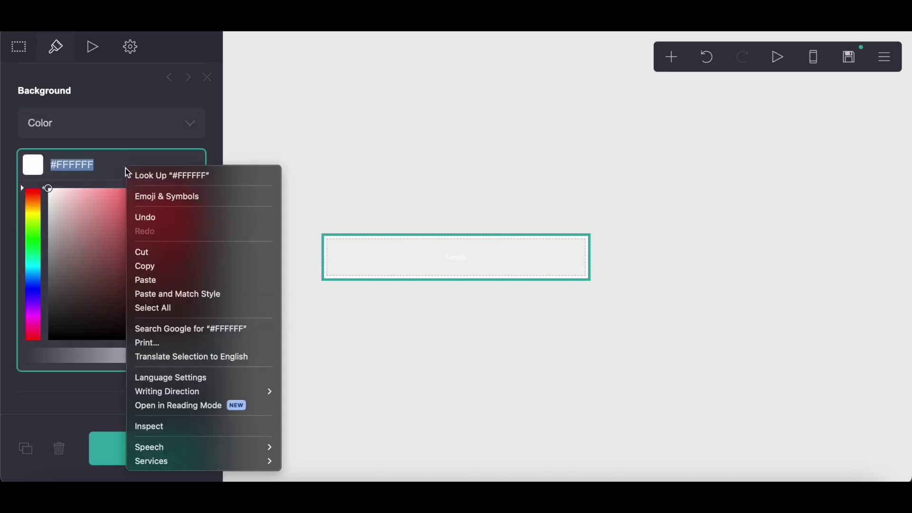
pyautogui.click(153, 281)
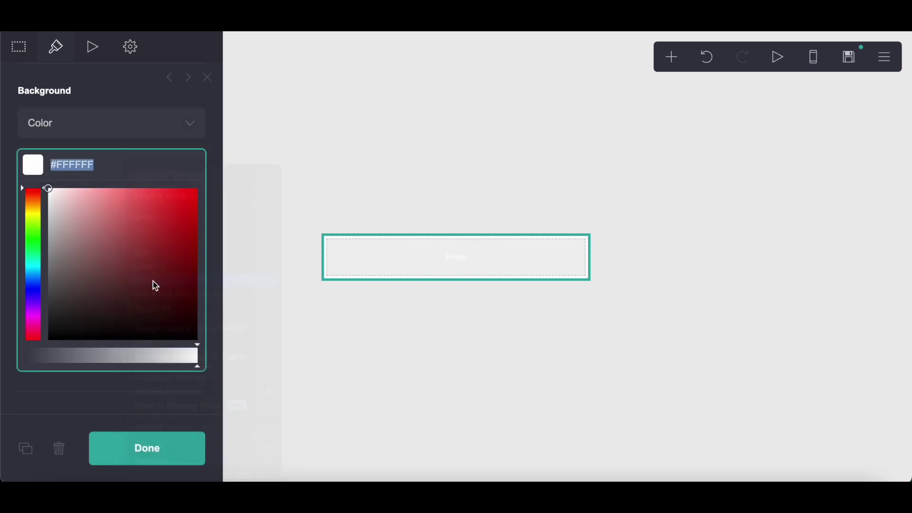
pyautogui.click(108, 97)
pyautogui.click(675, 59)
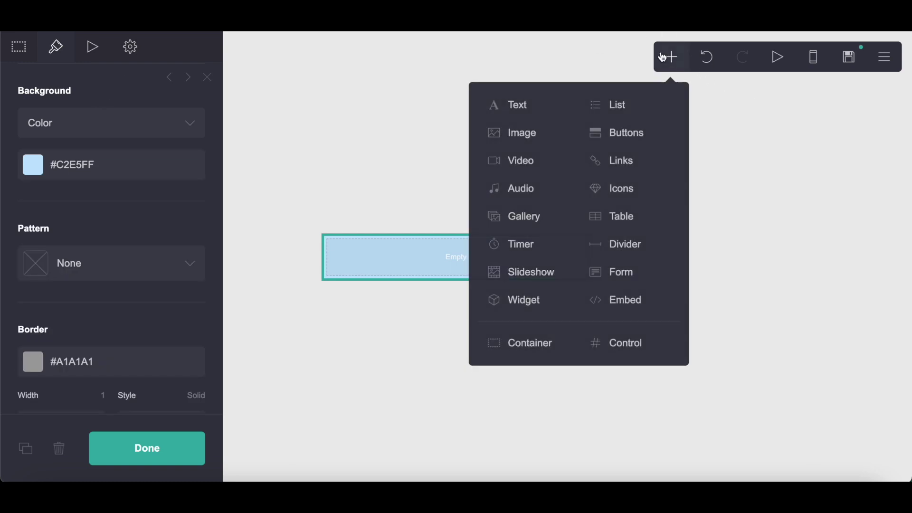
# Step: Insert a buttons element into the container with three buttons
pyautogui.click(614, 140)
pyautogui.click(150, 200)
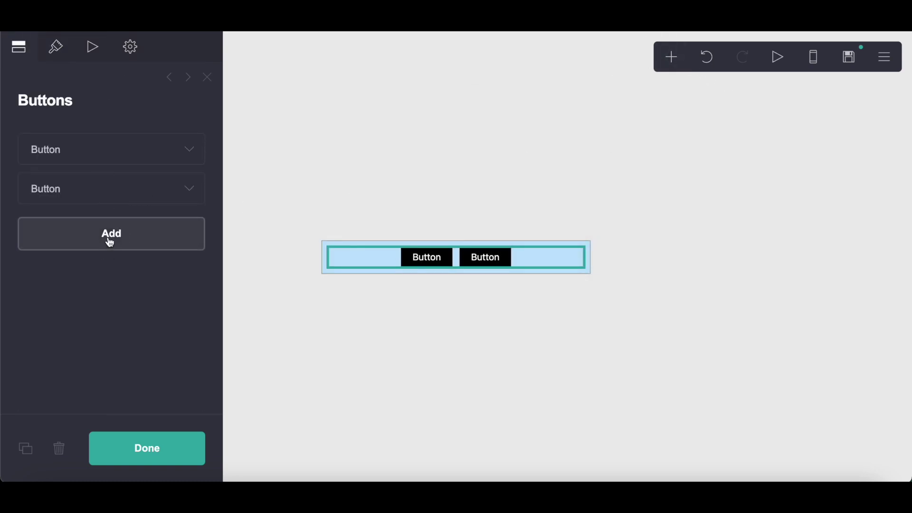
pyautogui.click(109, 236)
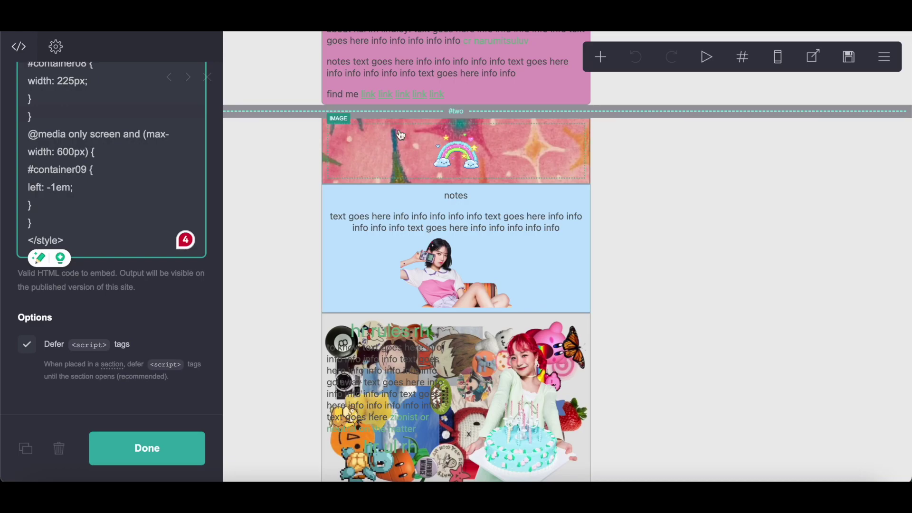
pyautogui.scroll(5, 399, 134)
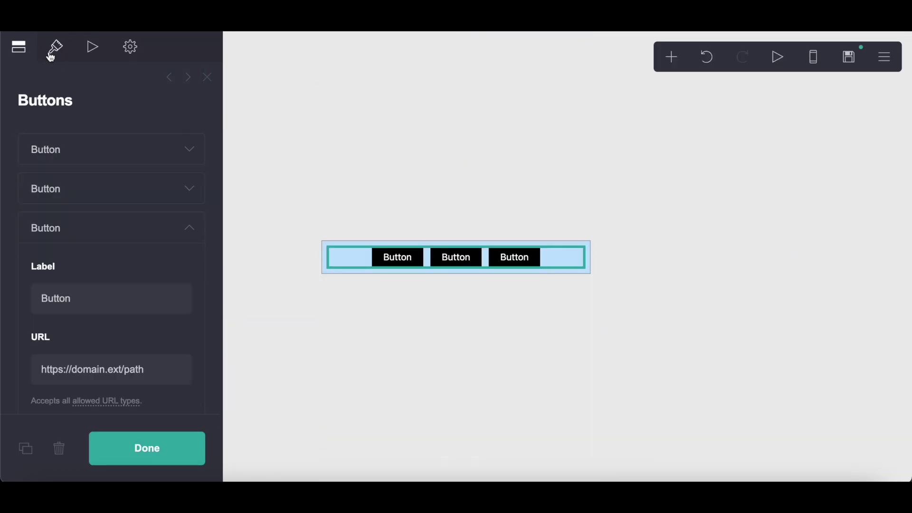
# Step: Make the buttons outline style with #A1A1A1 outline colour
pyautogui.click(56, 46)
pyautogui.click(120, 187)
pyautogui.click(92, 201)
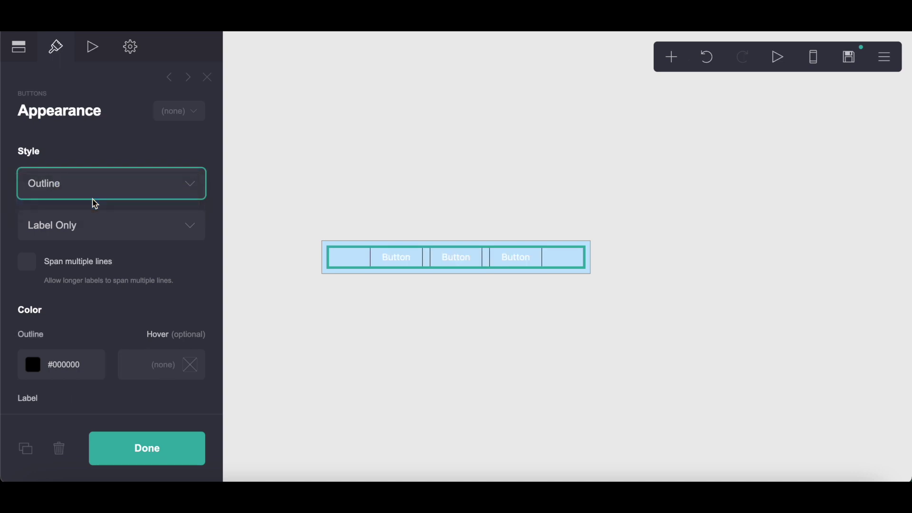
pyautogui.scroll(-3, 62, 230)
pyautogui.click(53, 222)
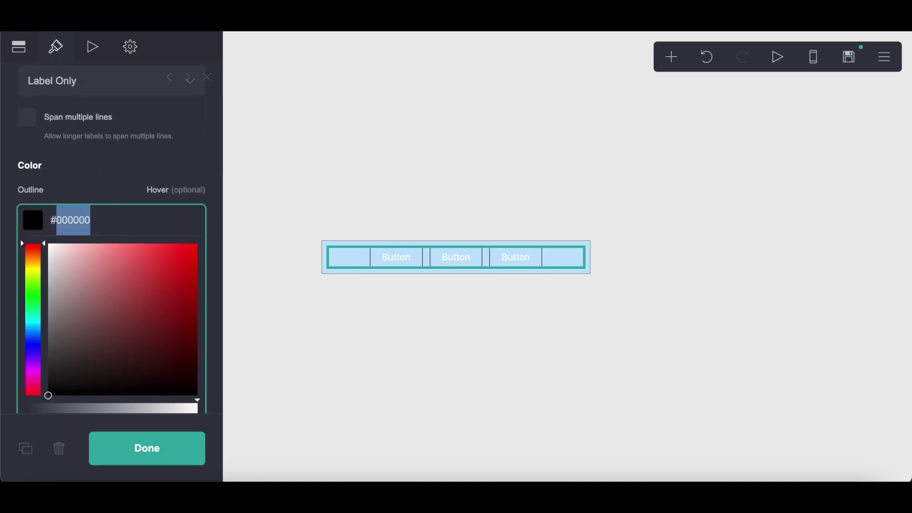
pyautogui.write('#A1A1Q')
pyautogui.press('BackSpace')
pyautogui.write('A1')
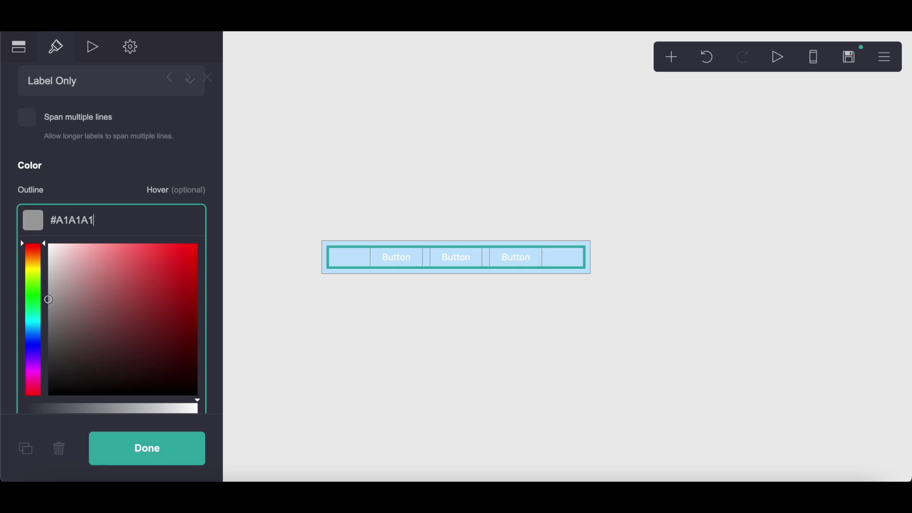
pyautogui.scroll(6, 79, 124)
# Step: Label the first button About and link it to #one
pyautogui.click(81, 149)
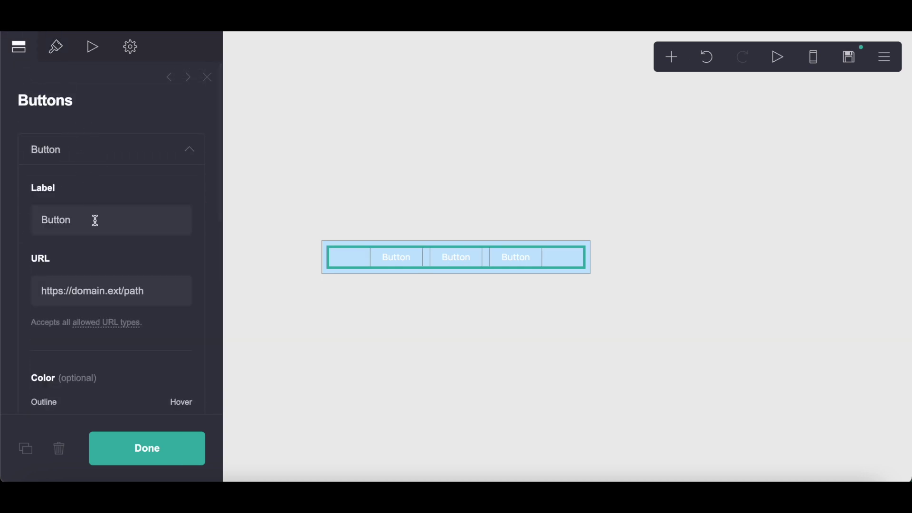
pyautogui.doubleClick(39, 218)
pyautogui.write('About')
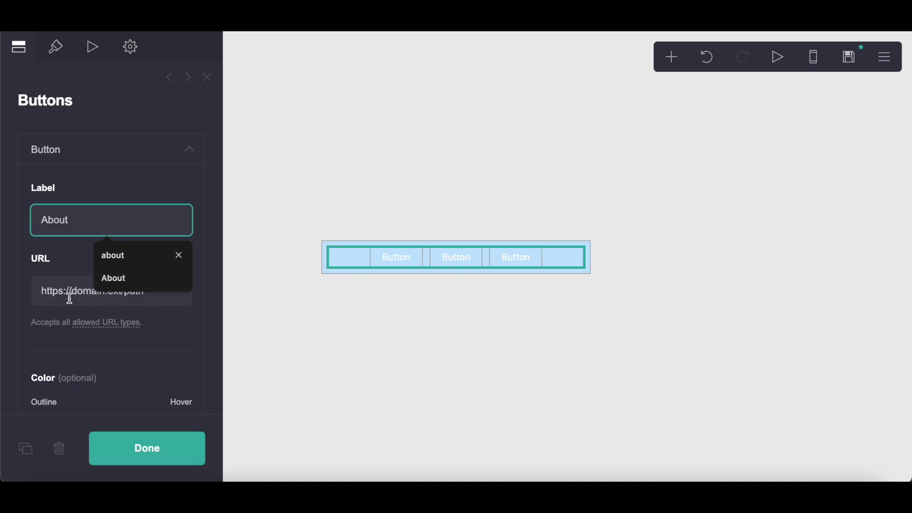
pyautogui.click(70, 298)
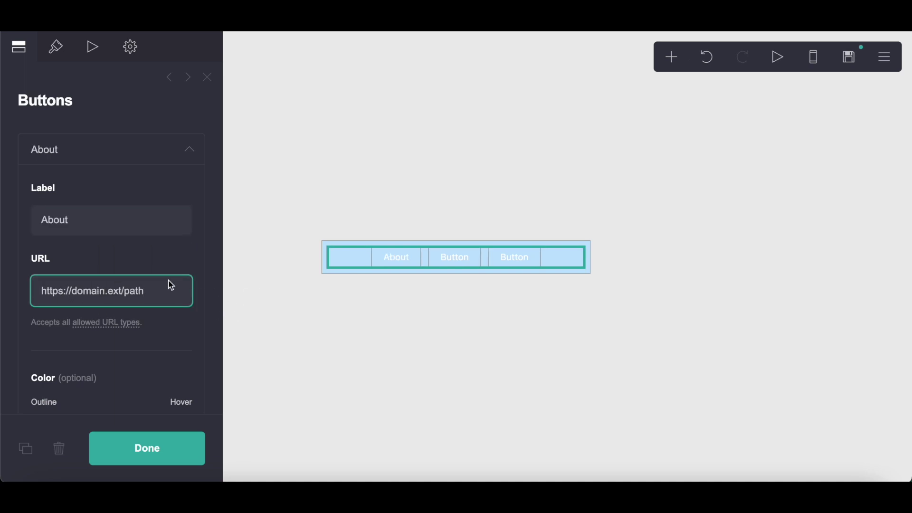
pyautogui.moveTo(172, 288); pyautogui.dragTo(11, 294)
pyautogui.write('#one')
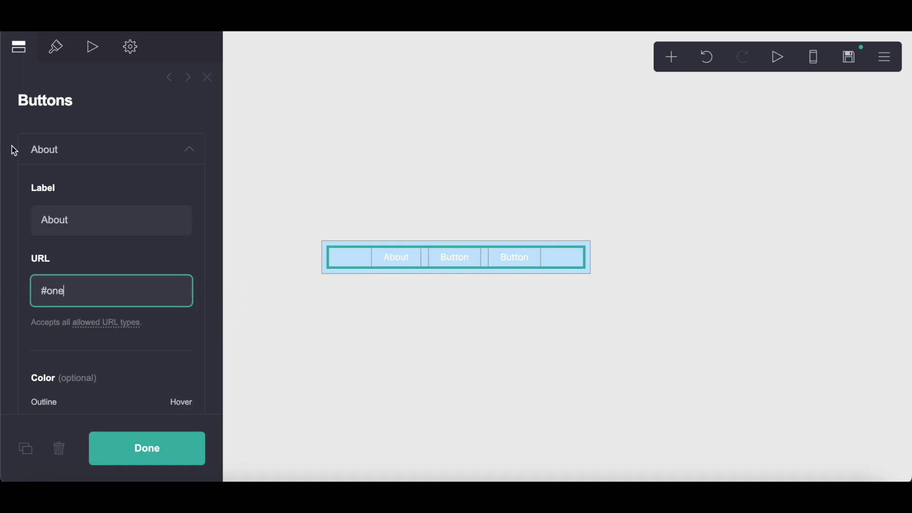
pyautogui.click(35, 150)
# Step: Label the second button Guides and link it to #two
pyautogui.click(57, 201)
pyautogui.moveTo(31, 263); pyautogui.dragTo(143, 266)
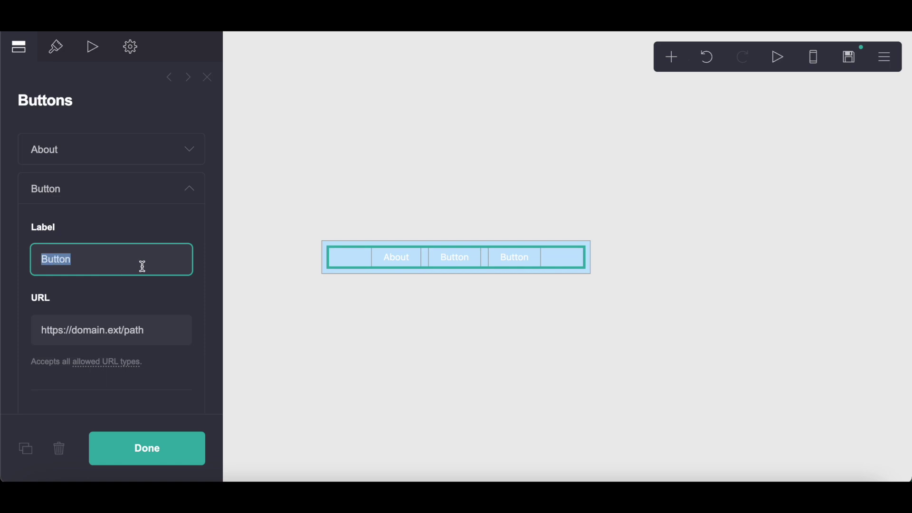
pyautogui.write('Guides')
pyautogui.moveTo(45, 329); pyautogui.dragTo(171, 334)
pyautogui.write('#two')
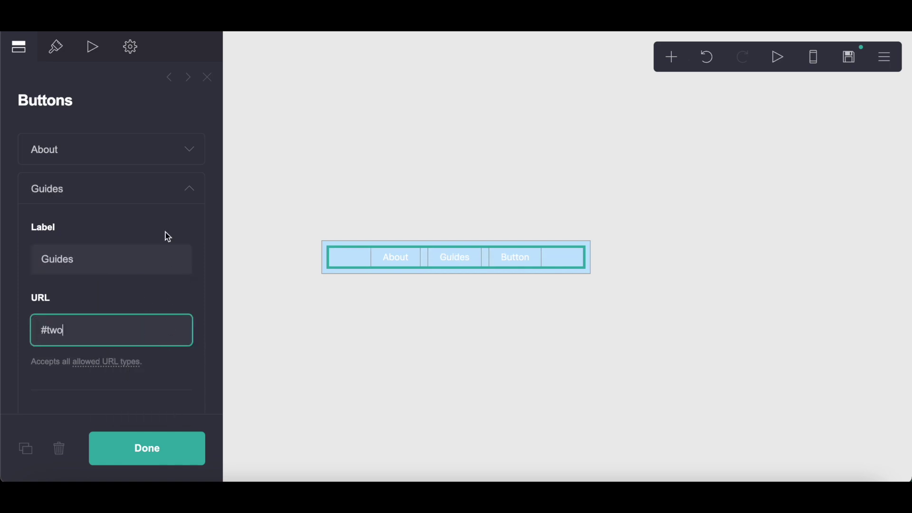
pyautogui.click(146, 194)
# Step: Label the third button Stanlist and link it to #three
pyautogui.click(114, 232)
pyautogui.click(145, 310)
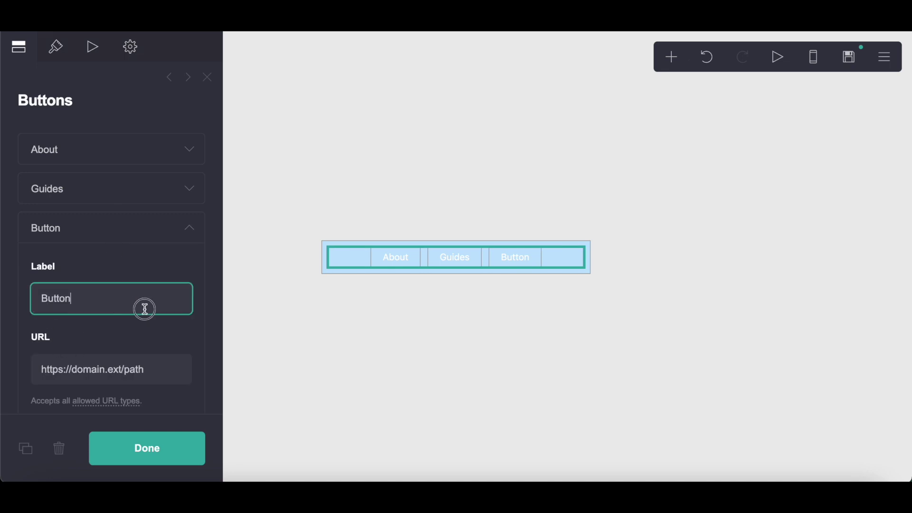
pyautogui.moveTo(145, 309); pyautogui.dragTo(31, 292)
pyautogui.write('Stan')
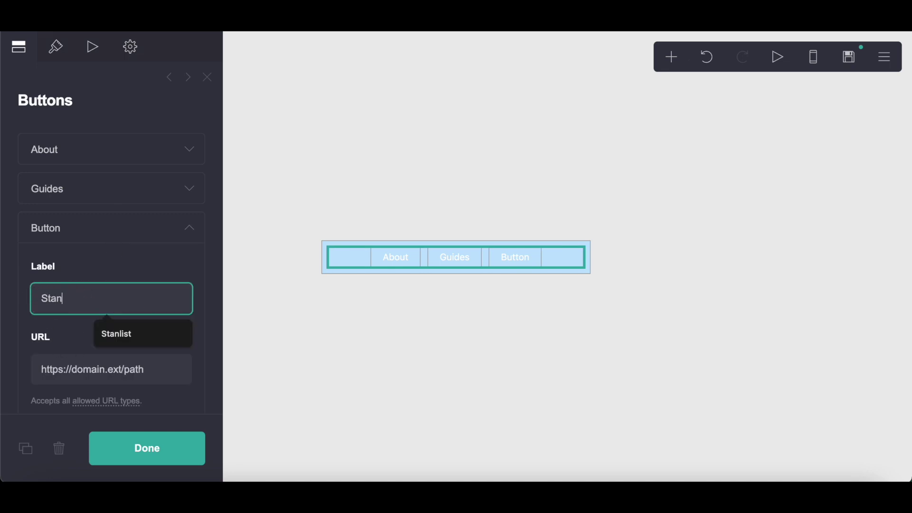
pyautogui.write('list')
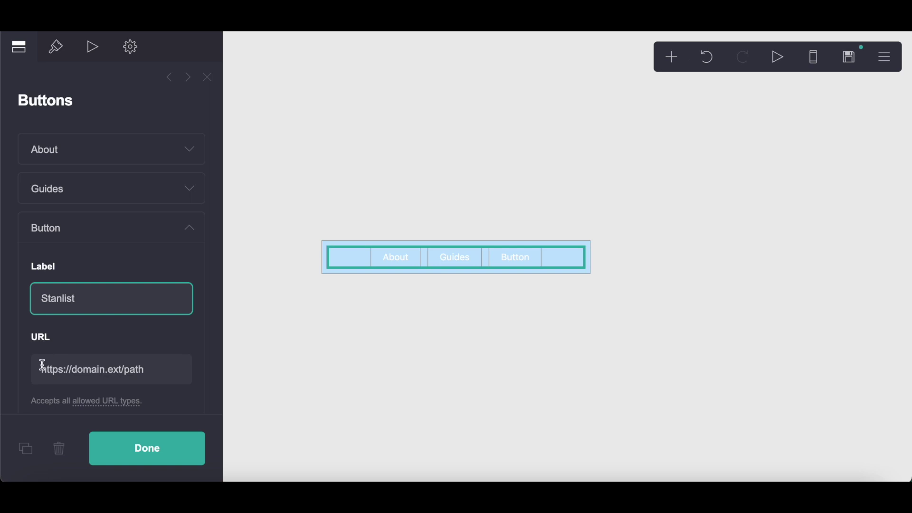
pyautogui.moveTo(42, 366); pyautogui.dragTo(196, 386)
pyautogui.write('#three')
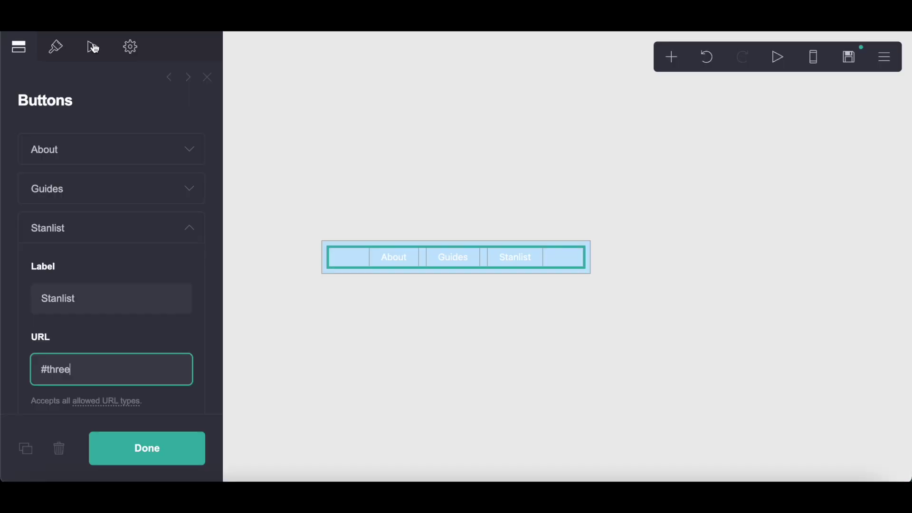
# Step: Set the buttons' height to 2 and spacing to 0.5
pyautogui.click(55, 46)
pyautogui.scroll(-6, 144, 231)
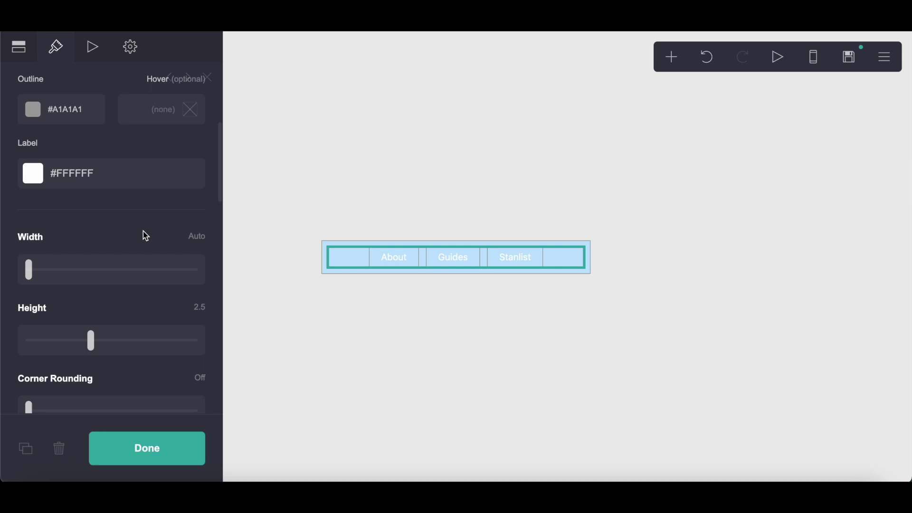
pyautogui.write('2')
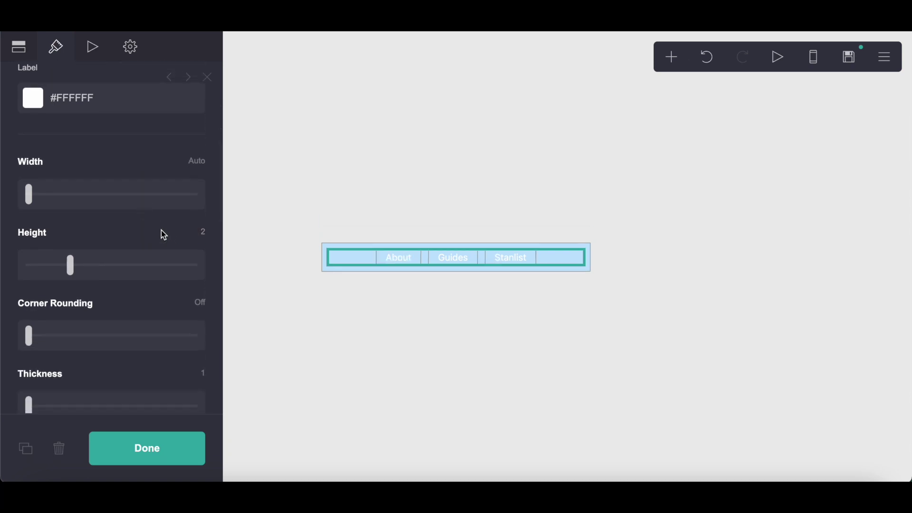
pyautogui.scroll(-8, 164, 233)
pyautogui.scroll(-5, 163, 236)
pyautogui.moveTo(86, 354); pyautogui.dragTo(73, 355)
pyautogui.scroll(-5, 73, 357)
# Step: Left-align the buttons and use manual mobile settings with the Default layout
pyautogui.click(57, 274)
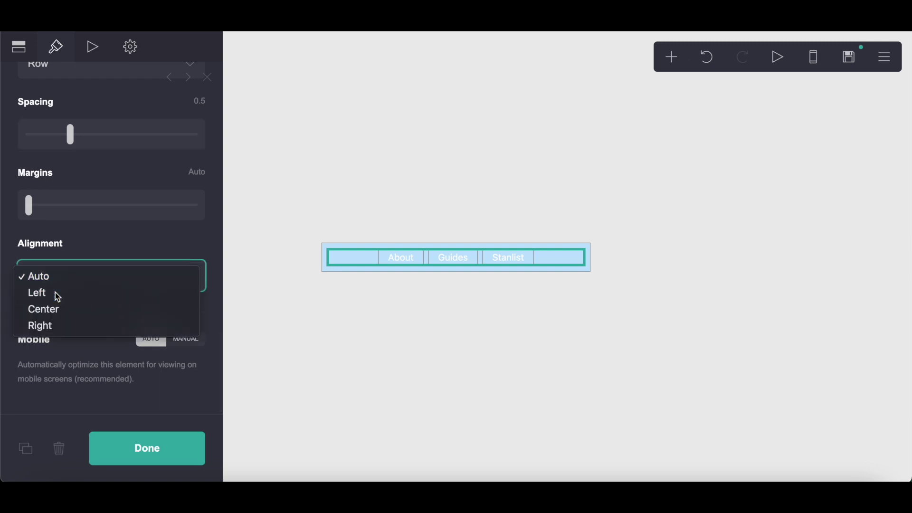
pyautogui.click(55, 292)
pyautogui.click(188, 343)
pyautogui.scroll(-6, 190, 347)
pyautogui.click(62, 251)
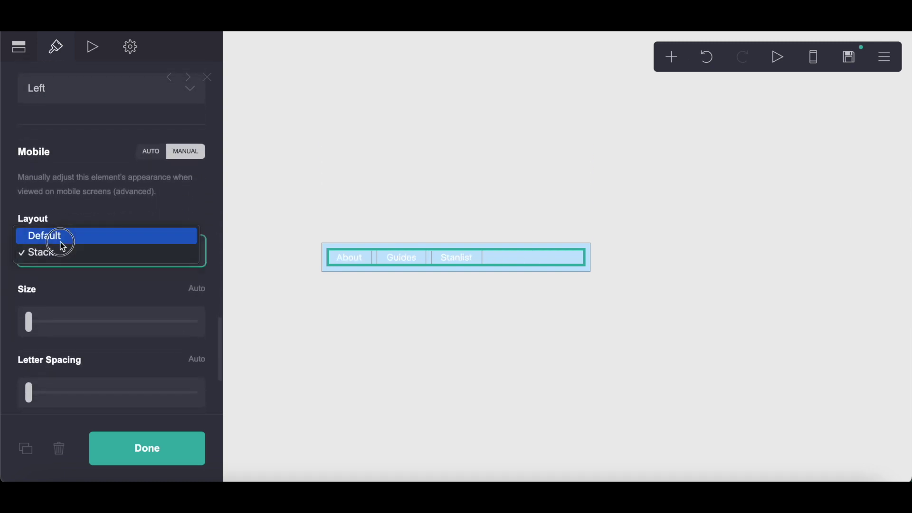
pyautogui.click(62, 241)
pyautogui.click(672, 57)
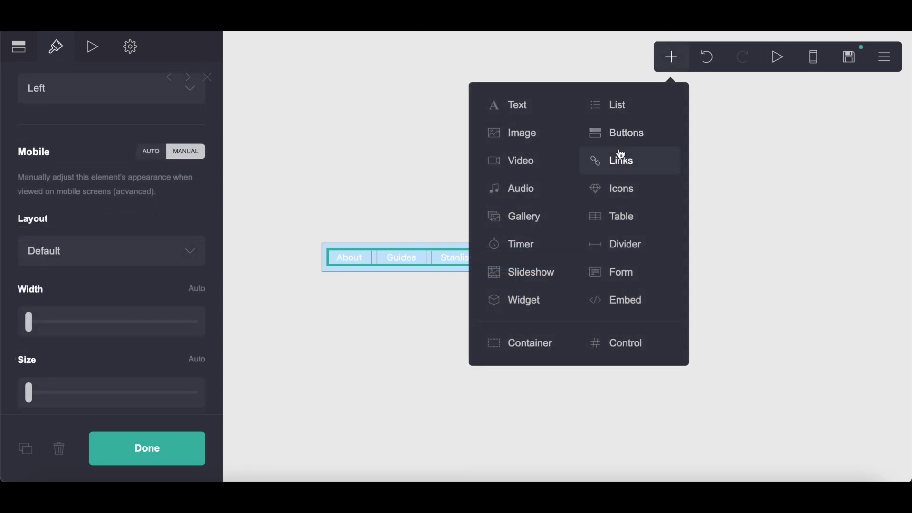
# Step: Add a vertical divider with a fully transparent colour and height 20
pyautogui.click(626, 244)
pyautogui.click(88, 247)
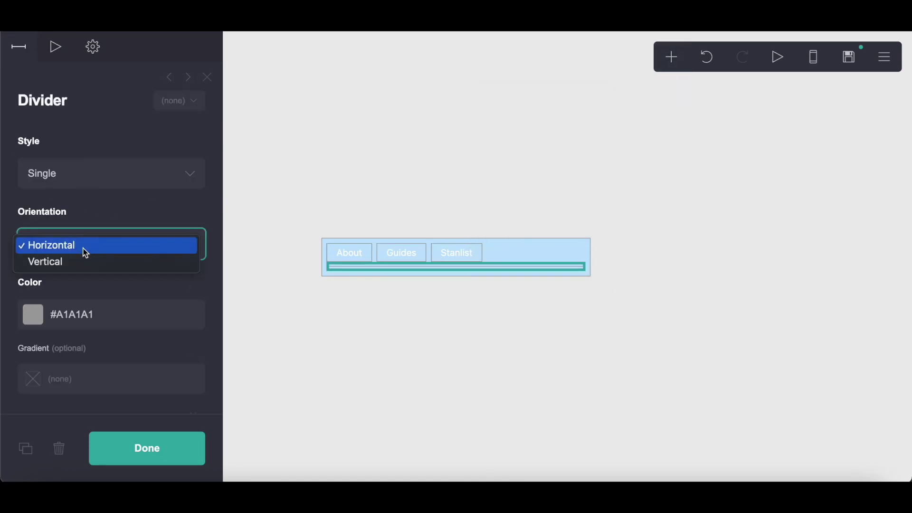
pyautogui.click(82, 260)
pyautogui.scroll(-4, 90, 237)
pyautogui.click(85, 123)
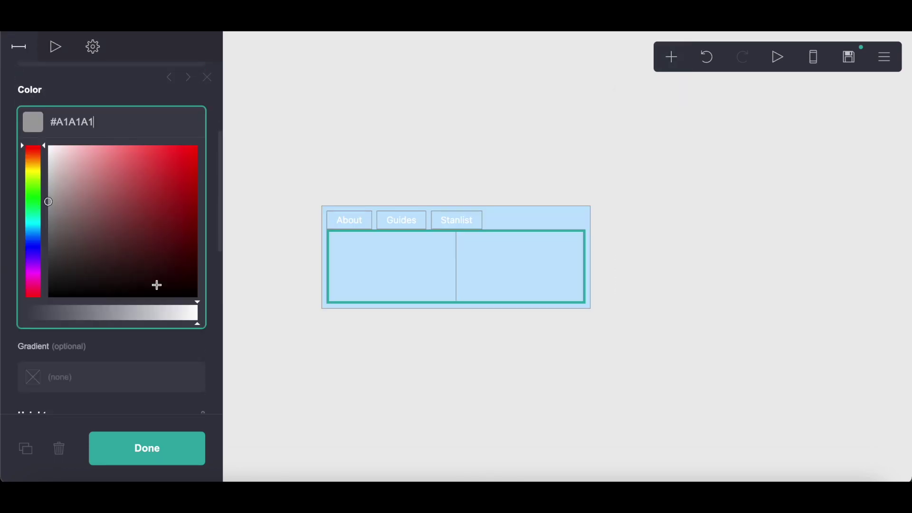
pyautogui.moveTo(164, 313); pyautogui.dragTo(7, 316)
pyautogui.click(117, 107)
pyautogui.click(200, 227)
pyautogui.write('20')
pyautogui.press('Return')
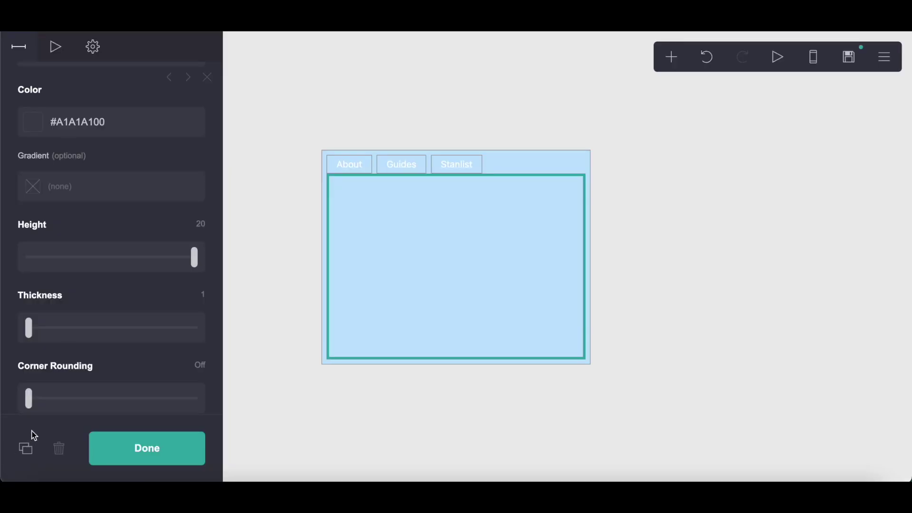
# Step: Duplicate the divider and set the copy's height to 3
pyautogui.click(33, 438)
pyautogui.click(204, 232)
pyautogui.write('3')
pyautogui.press('Return')
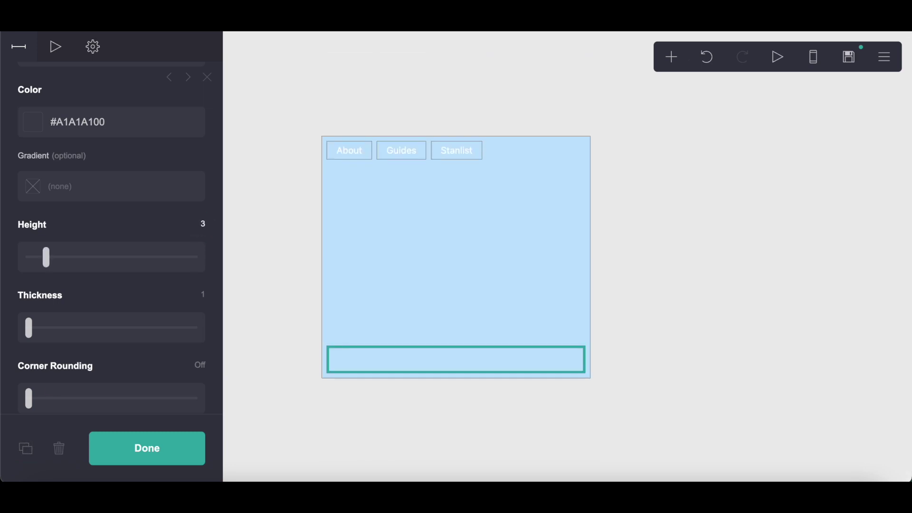
# Step: Add an embed element labelled music
pyautogui.click(672, 57)
pyautogui.click(615, 304)
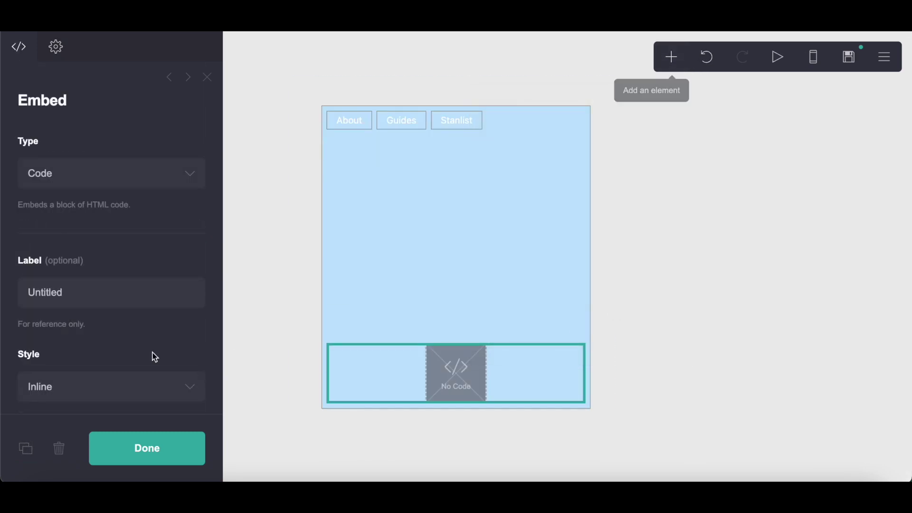
pyautogui.moveTo(29, 298); pyautogui.dragTo(170, 298)
pyautogui.write('music')
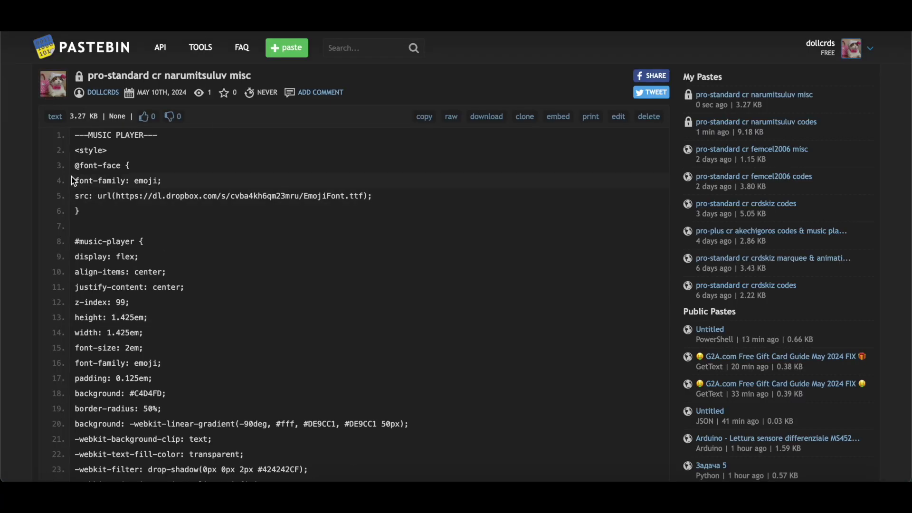
# Step: Select and copy the music player code from <style> through the audio tag
pyautogui.moveTo(77, 150); pyautogui.dragTo(397, 376)
pyautogui.rightClick(321, 358)
pyautogui.click(339, 347)
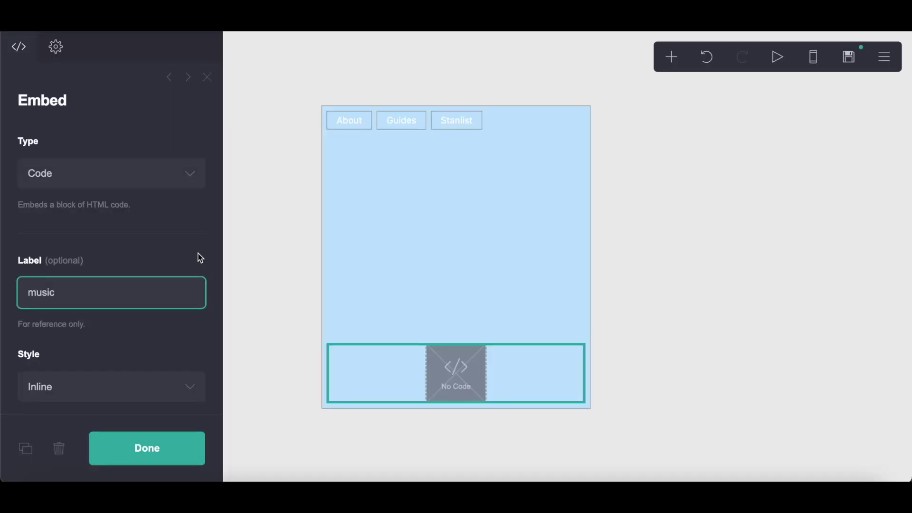
# Step: Paste the copied music player code into the embed's Code field
pyautogui.scroll(-5, 126, 362)
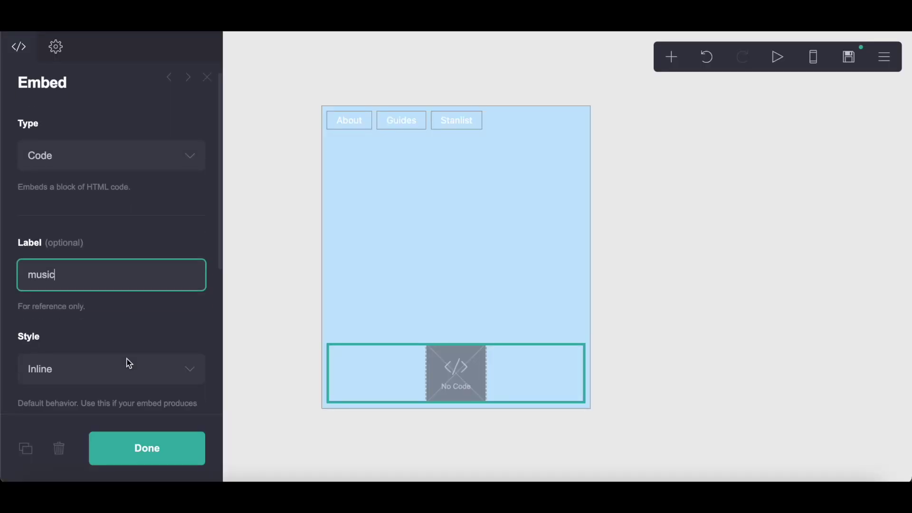
pyautogui.rightClick(61, 237)
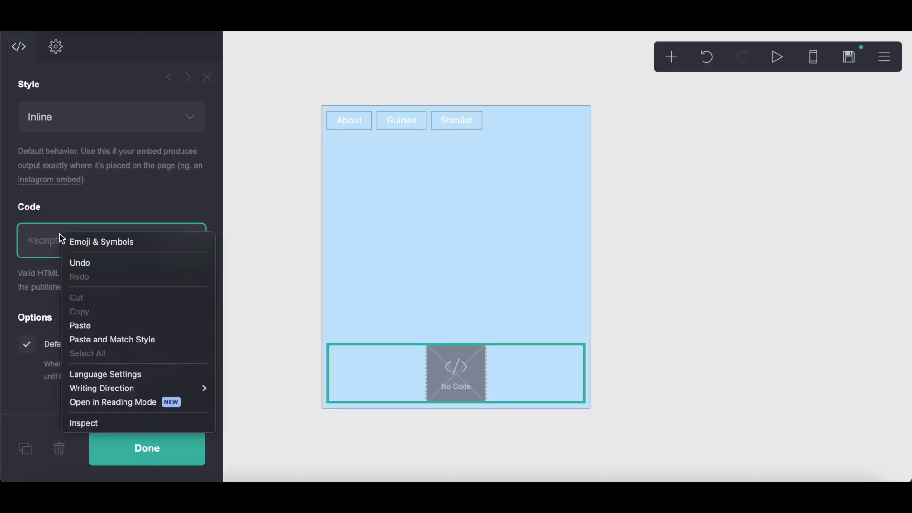
pyautogui.click(81, 326)
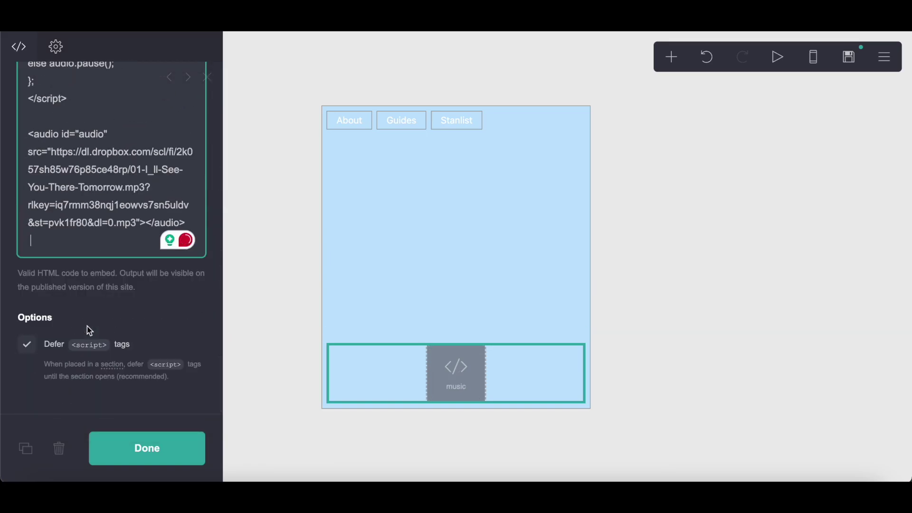
# Step: Review the pasted code, checking the audio source URL and gradient background declaration
pyautogui.scroll(2, 87, 327)
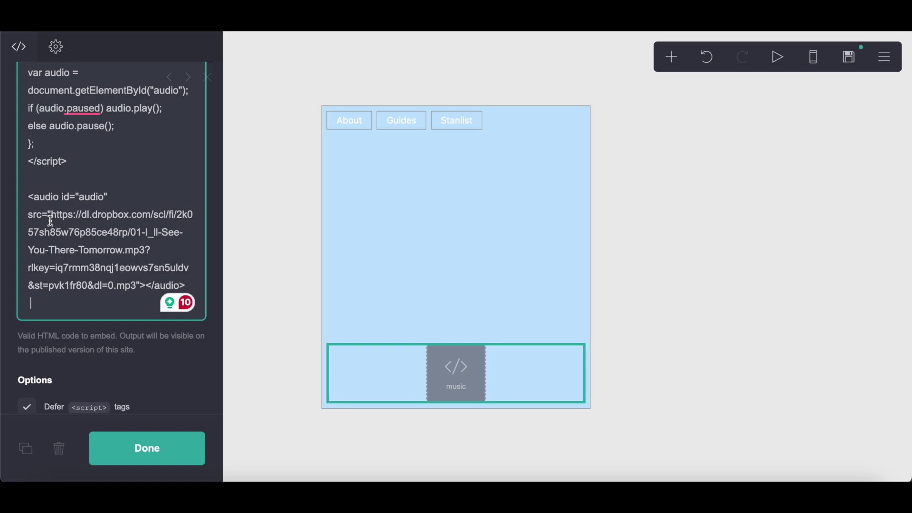
pyautogui.doubleClick(84, 218)
pyautogui.click(82, 218)
pyautogui.scroll(10, 130, 275)
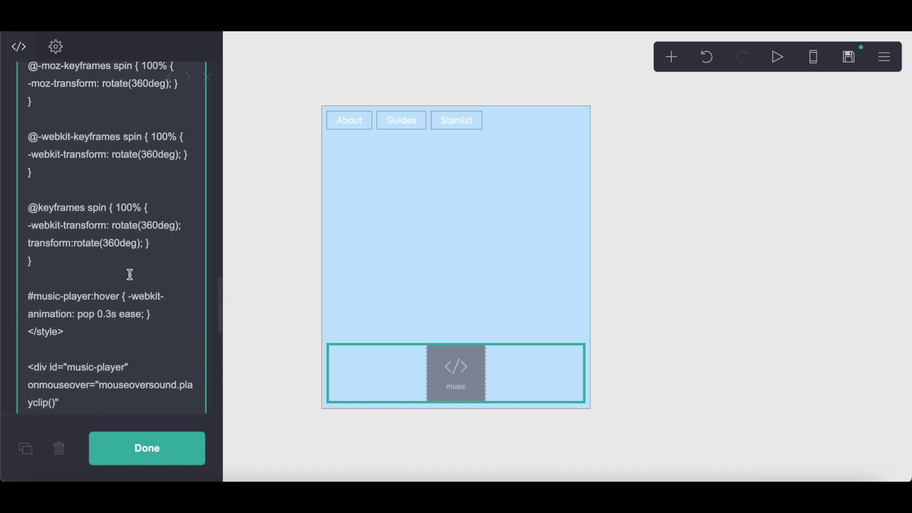
pyautogui.scroll(5, 130, 274)
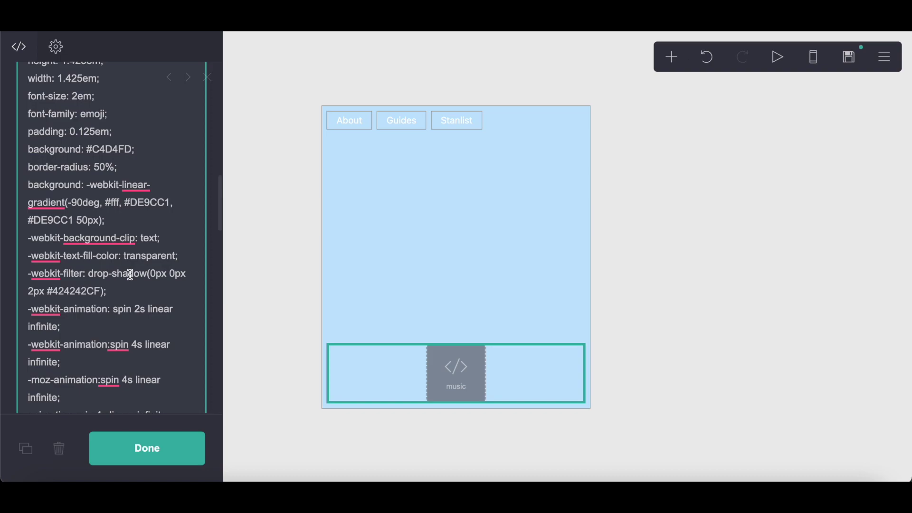
pyautogui.scroll(2, 130, 275)
pyautogui.scroll(1, 130, 275)
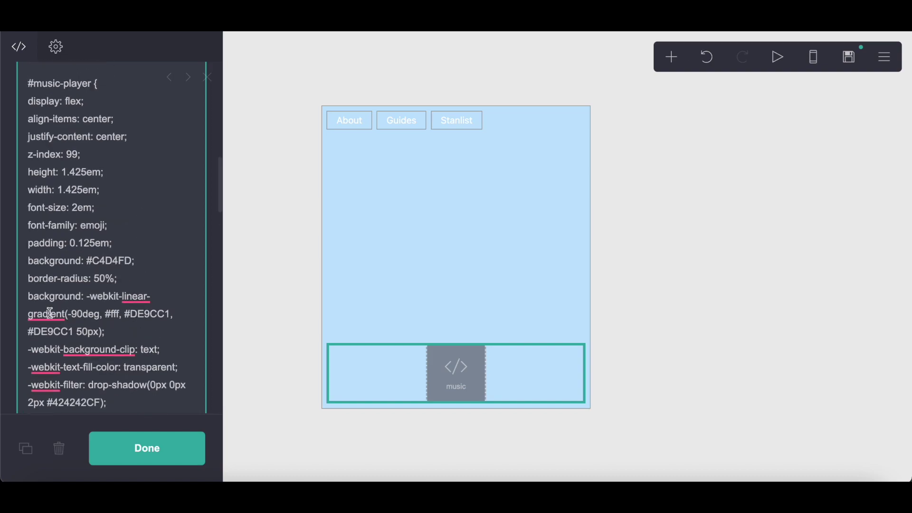
pyautogui.moveTo(29, 297); pyautogui.dragTo(103, 340)
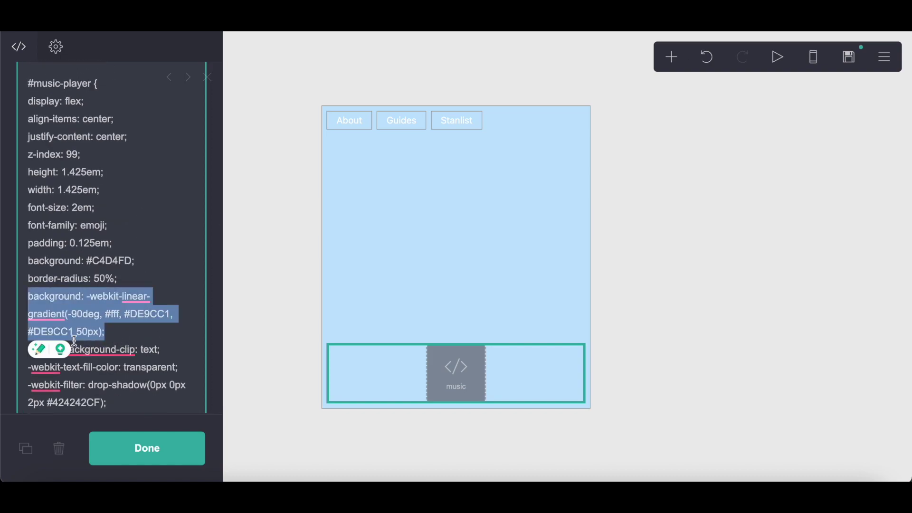
pyautogui.scroll(5, 88, 330)
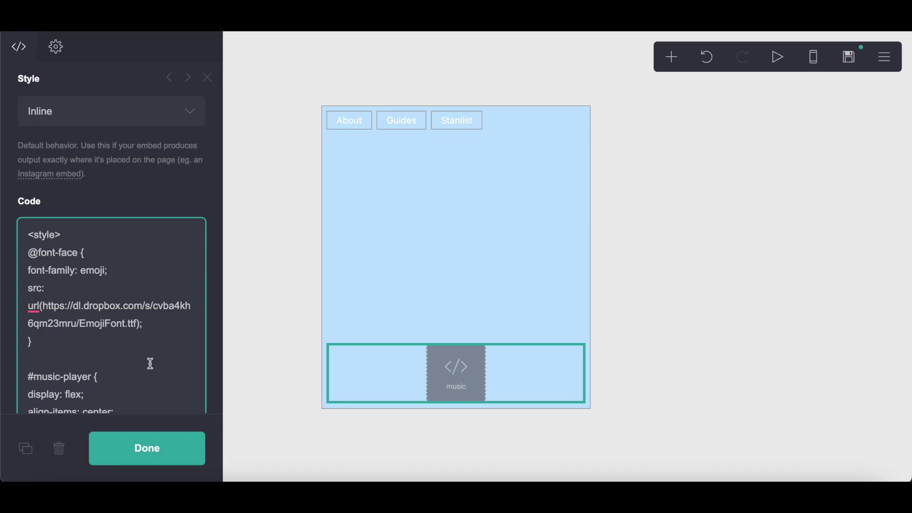
pyautogui.scroll(-20, 150, 364)
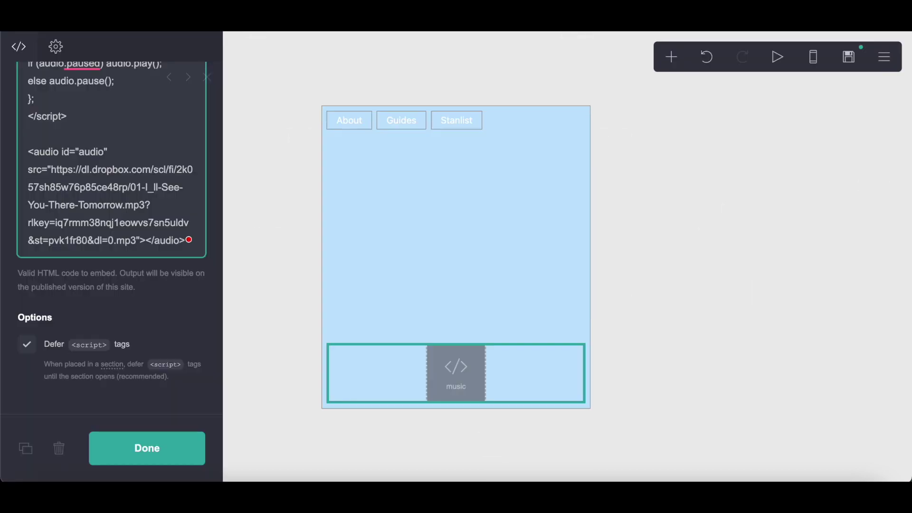
pyautogui.scroll(15, 113, 156)
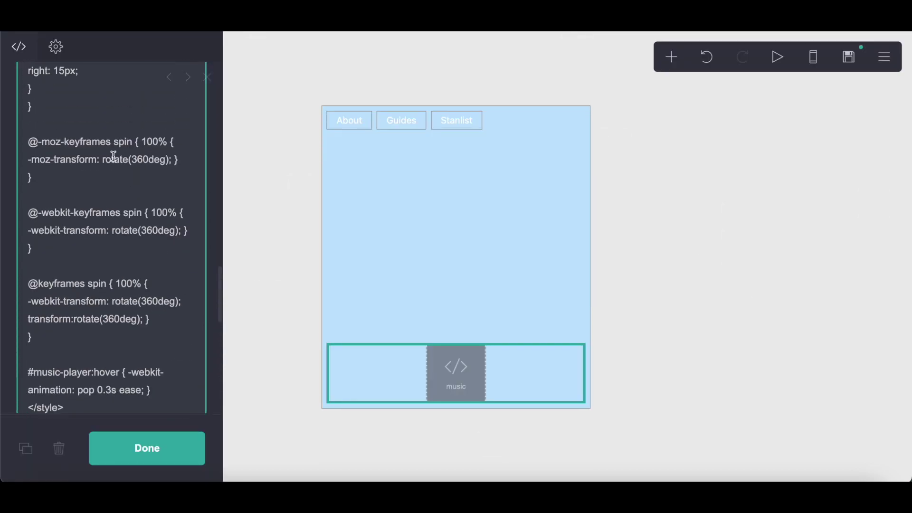
pyautogui.scroll(15, 113, 156)
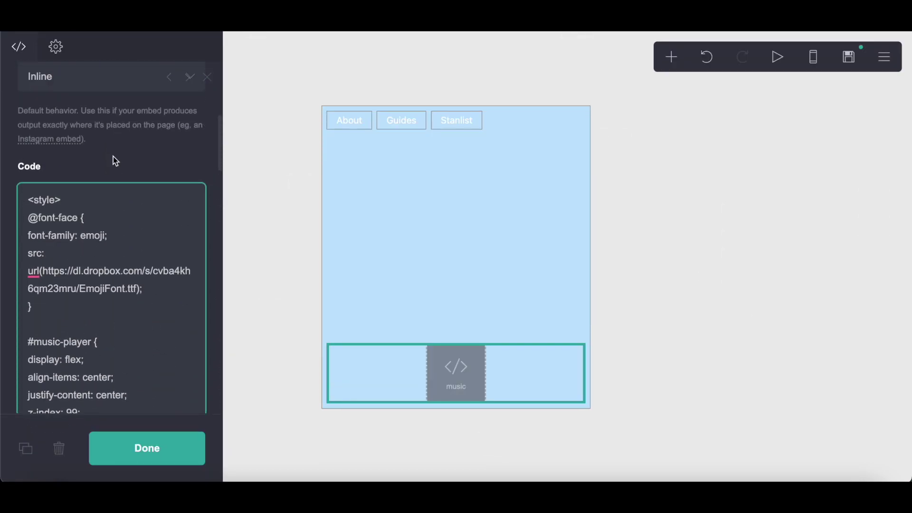
pyautogui.scroll(-10, 113, 156)
# Step: Finish the music embed and add a Control element set to Header Marker
pyautogui.click(129, 448)
pyautogui.click(672, 57)
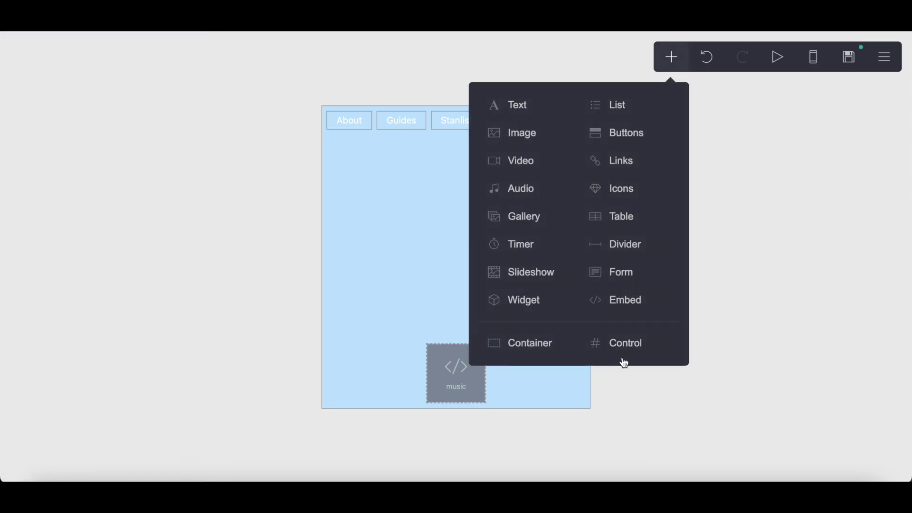
pyautogui.click(622, 346)
pyautogui.click(78, 172)
pyautogui.click(76, 198)
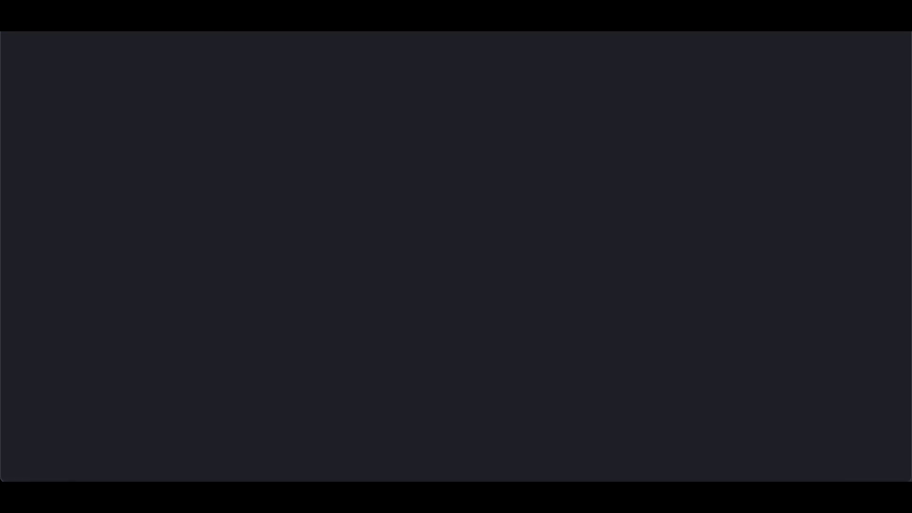
pyautogui.scroll(-10, 421, 169)
pyautogui.scroll(-15, 424, 171)
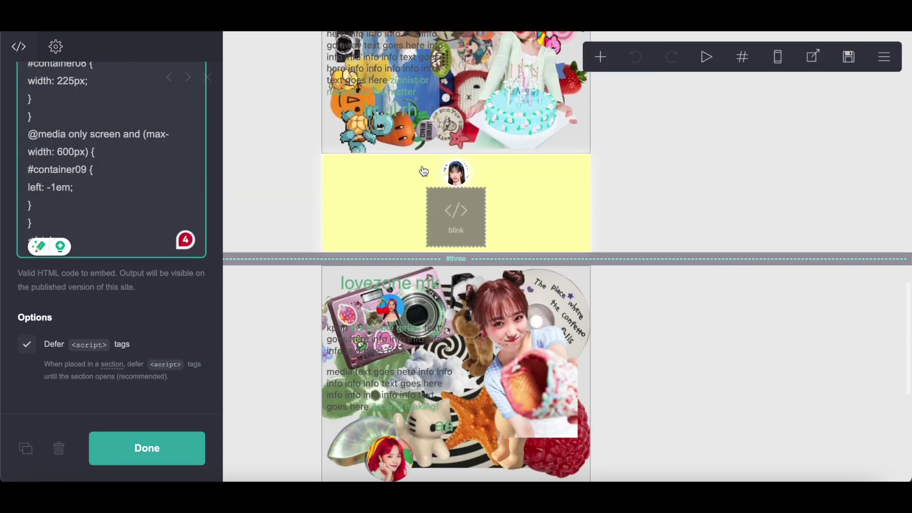
pyautogui.scroll(20, 400, 36)
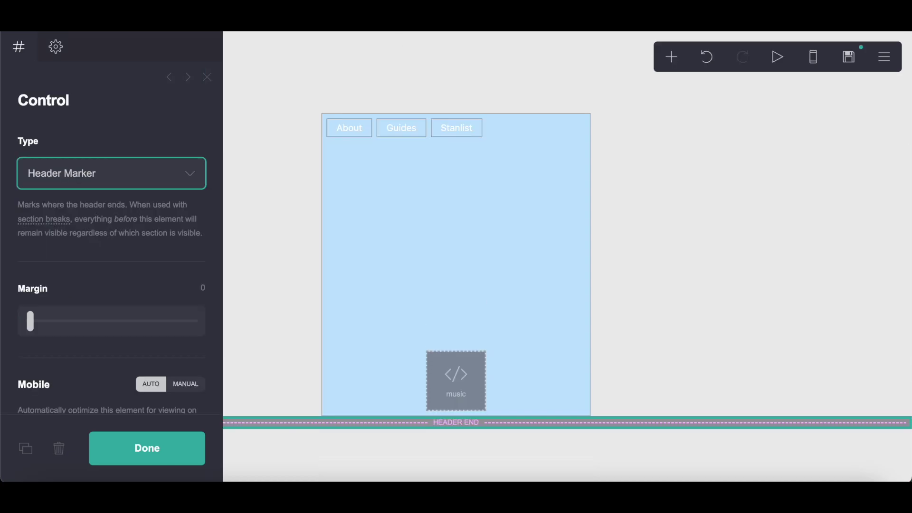
# Step: Duplicate the marker as a Section Break named 'one'
pyautogui.click(26, 448)
pyautogui.click(56, 177)
pyautogui.click(57, 156)
pyautogui.scroll(-4, 67, 393)
pyautogui.doubleClick(67, 252)
pyautogui.write('one')
# Step: Duplicate the section break twice, naming the copies 'two' and 'three'
pyautogui.click(25, 448)
pyautogui.moveTo(79, 255)
pyautogui.mouseDown()
pyautogui.moveTo(9, 253)
pyautogui.moveTo(125, 261)
pyautogui.mouseUp()
pyautogui.write('two')
pyautogui.click(25, 448)
pyautogui.write('three')
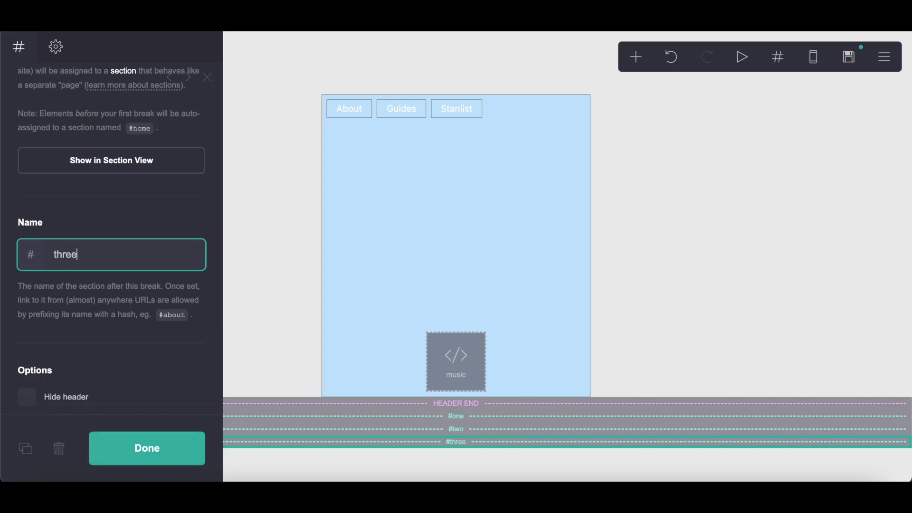
# Step: Duplicate section 'three' and change the copy's type to Footer Marker
pyautogui.click(24, 449)
pyautogui.scroll(4, 102, 233)
pyautogui.click(75, 185)
pyautogui.press('Down')
pyautogui.press('Return')
pyautogui.click(637, 52)
# Step: Add an embed labelled 'bg' and paste the snowflake background code into it
pyautogui.click(603, 298)
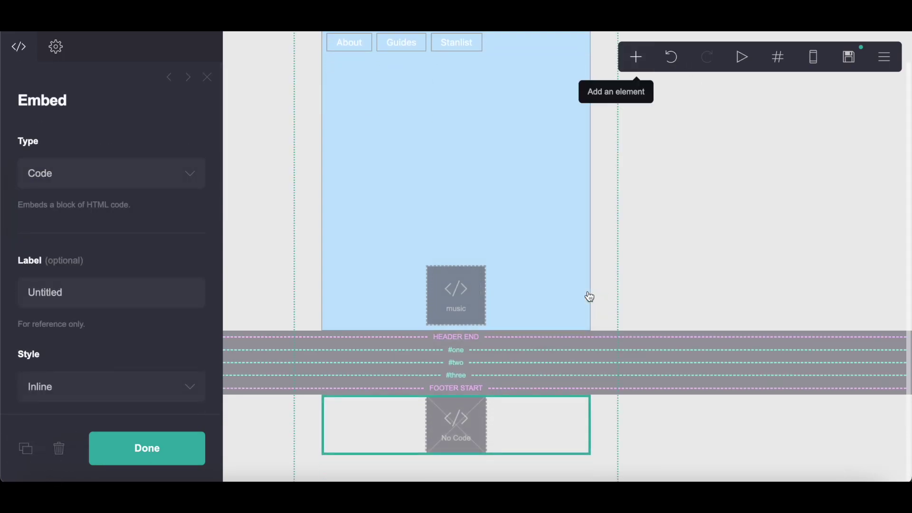
pyautogui.click(152, 294)
pyautogui.write('bg')
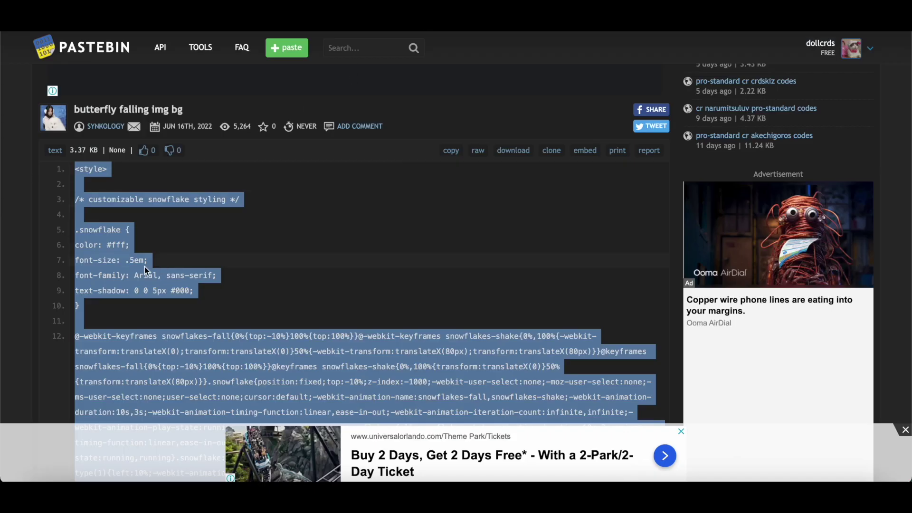
pyautogui.rightClick(95, 283)
pyautogui.click(110, 315)
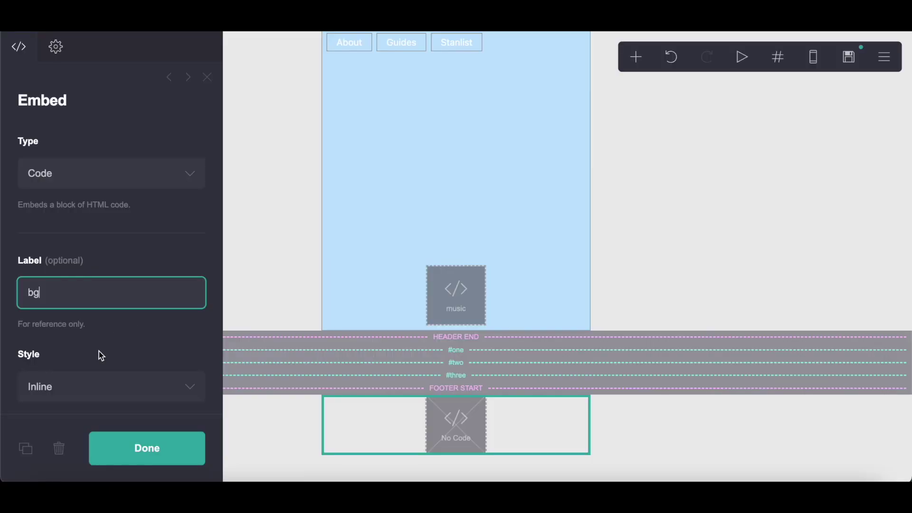
pyautogui.scroll(-5, 99, 352)
pyautogui.rightClick(48, 286)
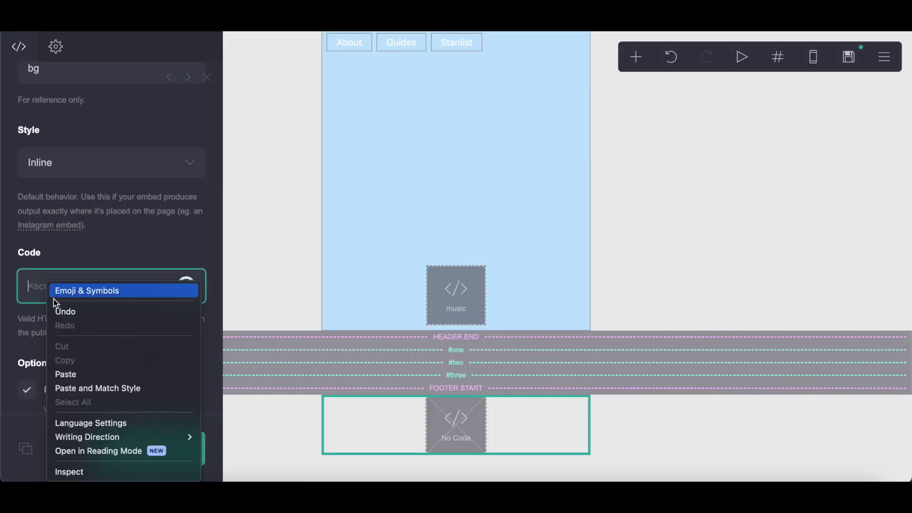
pyautogui.click(66, 374)
# Step: Add another embed and label it 'codes'
pyautogui.click(640, 59)
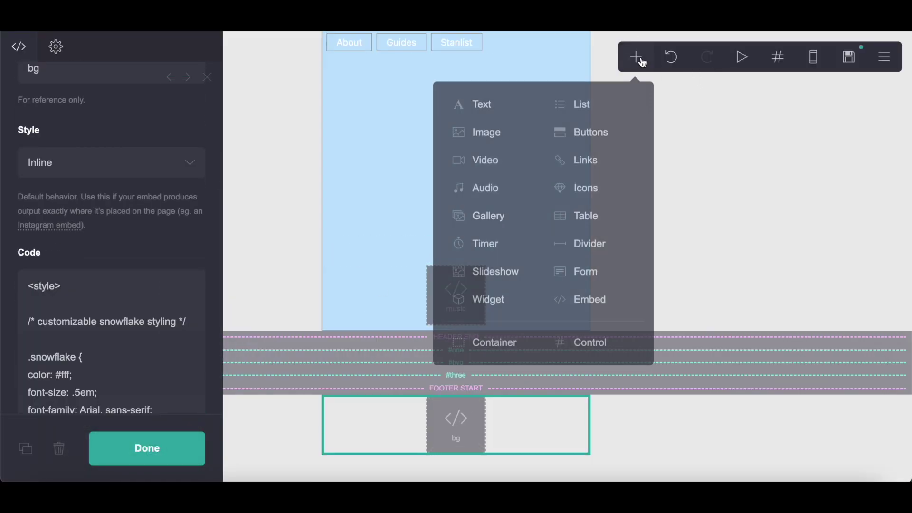
pyautogui.click(581, 300)
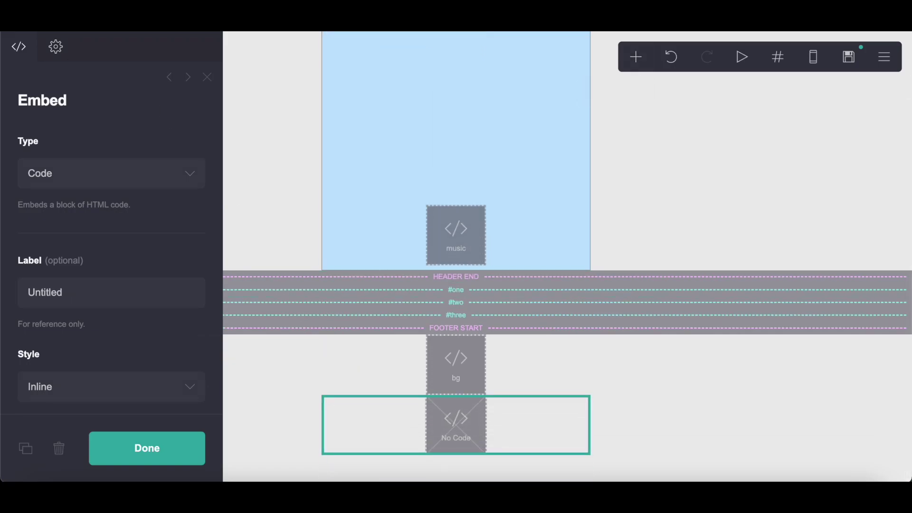
pyautogui.moveTo(28, 286); pyautogui.dragTo(120, 287)
pyautogui.write('codes')
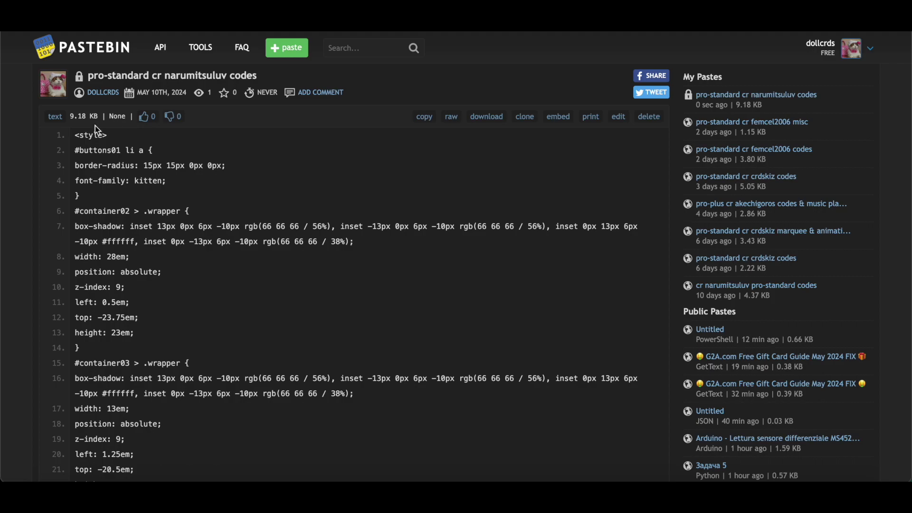
# Step: Copy the first CSS block from Pastebin into the codes embed, then add another embed
pyautogui.moveTo(75, 134); pyautogui.dragTo(126, 112)
pyautogui.rightClick(126, 112)
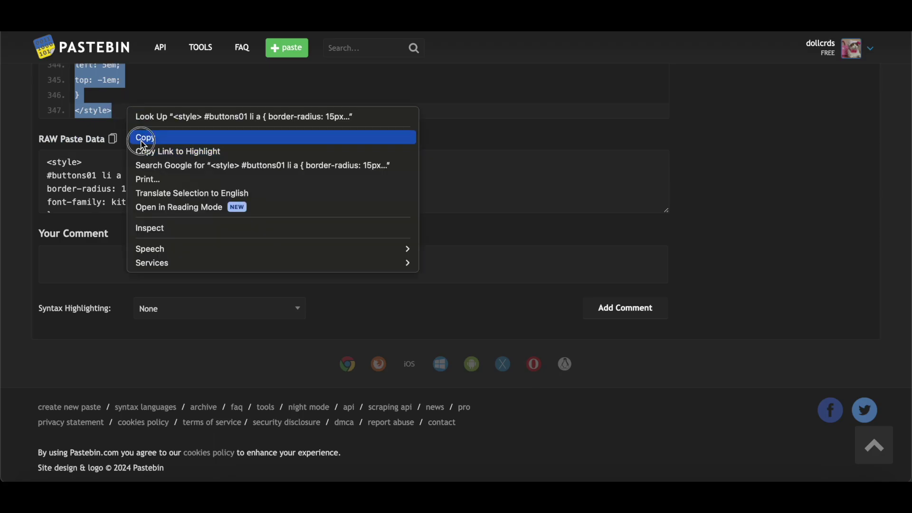
pyautogui.click(144, 138)
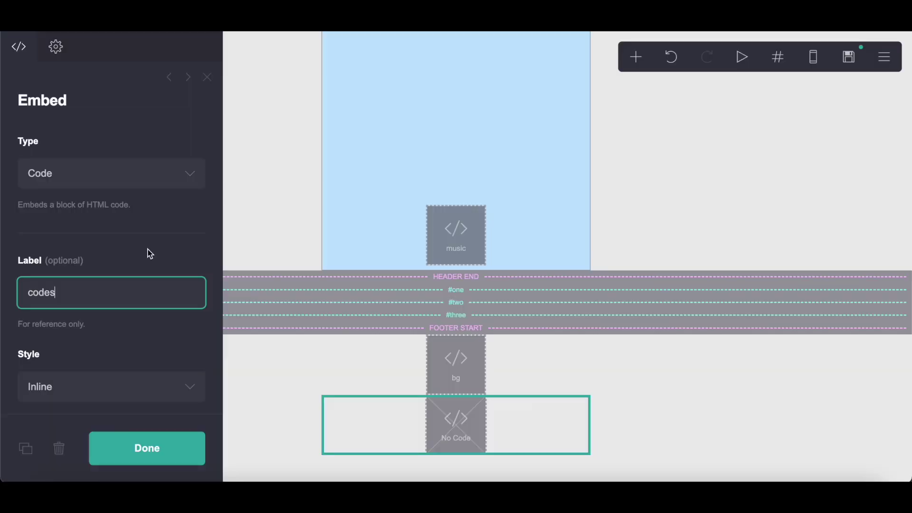
pyautogui.scroll(-5, 146, 252)
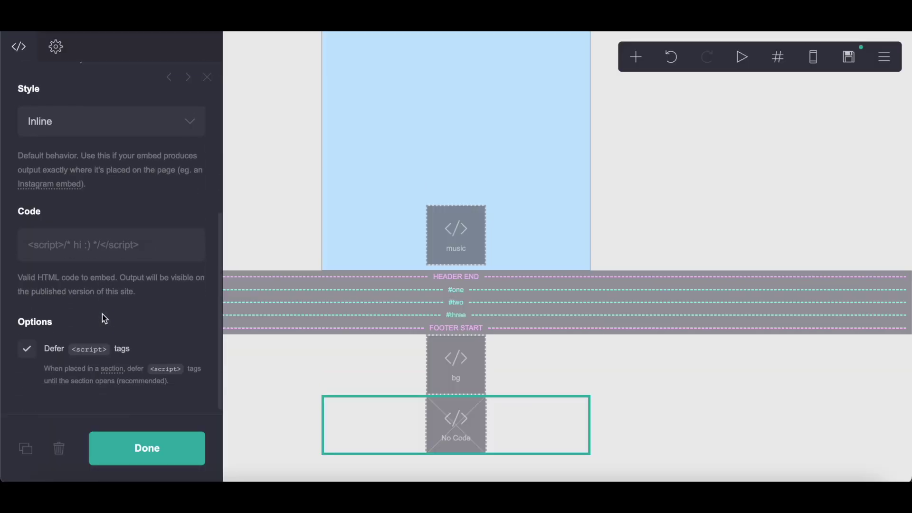
pyautogui.click(75, 224)
pyautogui.rightClick(71, 243)
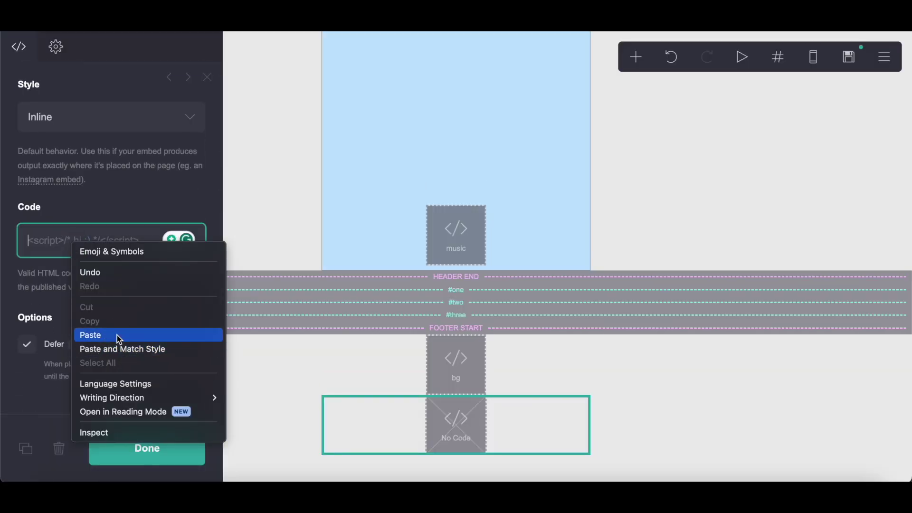
pyautogui.click(117, 335)
pyautogui.click(636, 57)
pyautogui.click(585, 297)
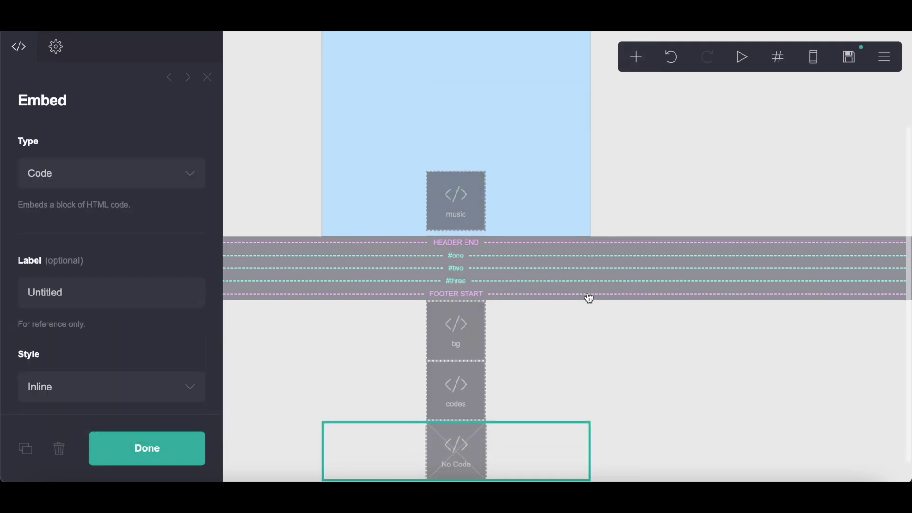
# Step: Rename the new embed's label to 'codes 2'
pyautogui.moveTo(32, 287); pyautogui.dragTo(119, 289)
pyautogui.write('codes')
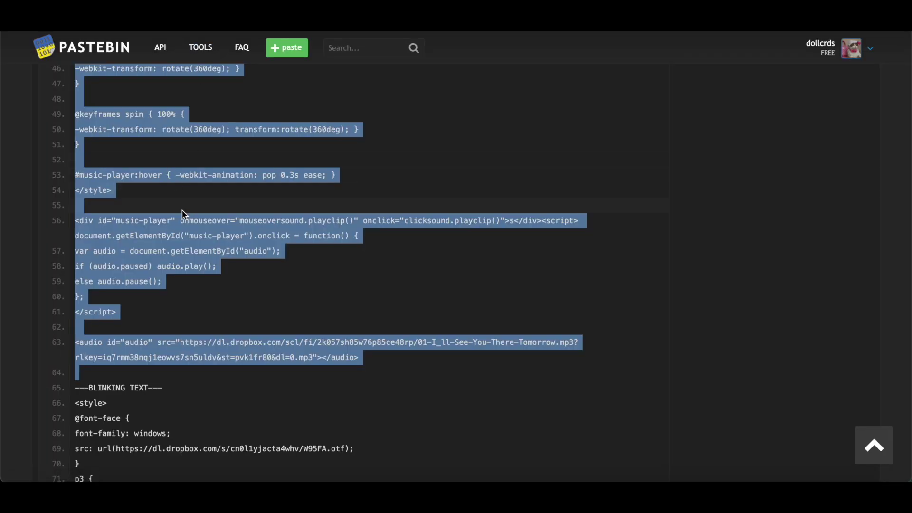
pyautogui.scroll(-15, 181, 210)
pyautogui.scroll(1, 181, 210)
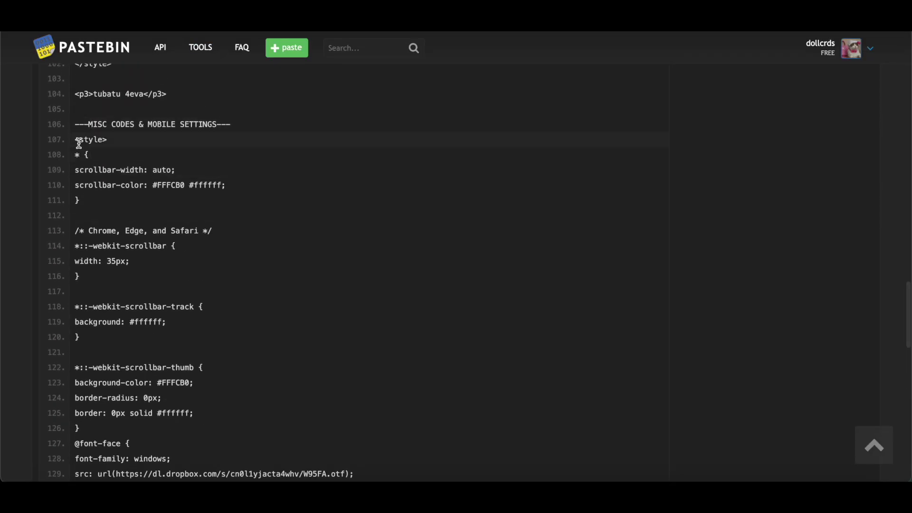
# Step: Copy the MISC CODES & MOBILE SETTINGS CSS from Pastebin into the codes 2 embed
pyautogui.moveTo(71, 133); pyautogui.dragTo(137, 313)
pyautogui.rightClick(136, 314)
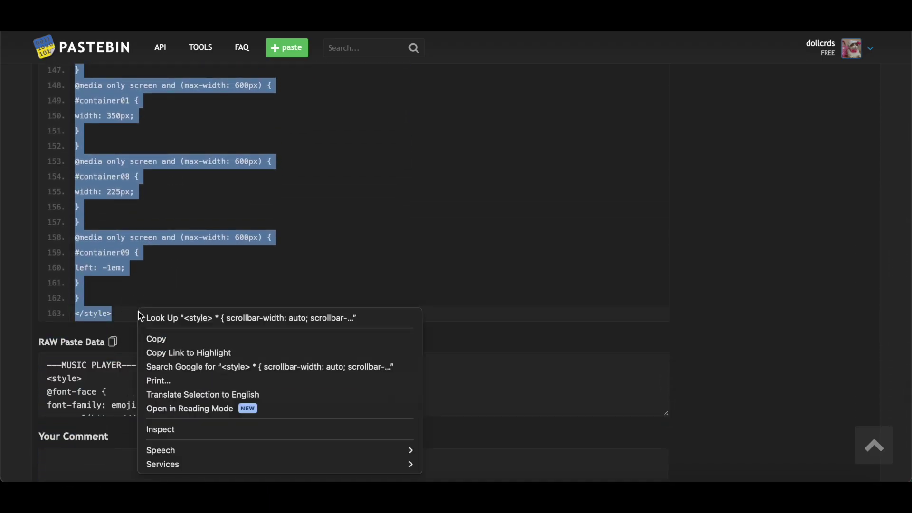
pyautogui.click(152, 339)
pyautogui.hotkey('ctrl', 'Tab')
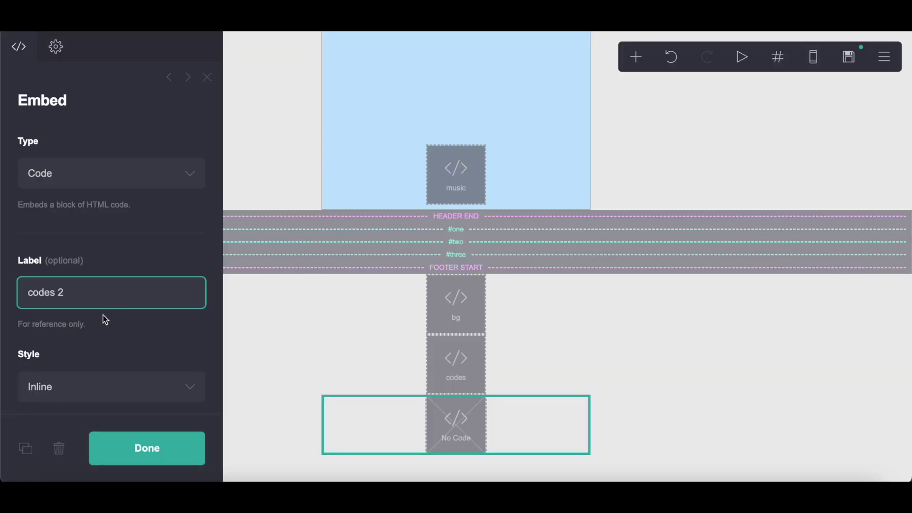
pyautogui.scroll(-5, 106, 321)
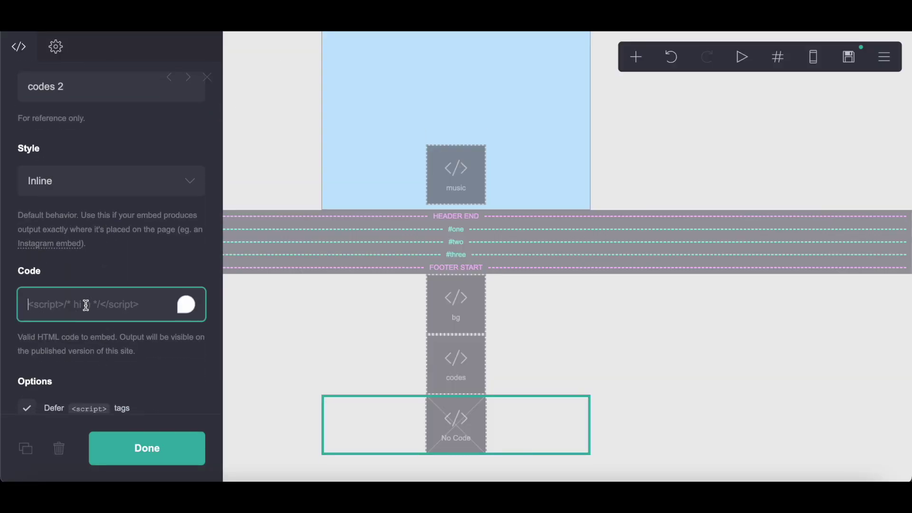
pyautogui.rightClick(86, 306)
pyautogui.click(123, 373)
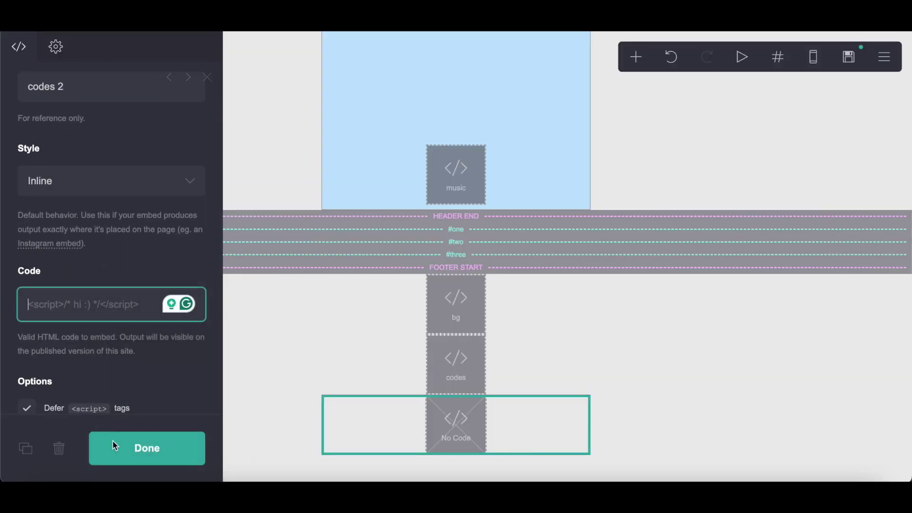
pyautogui.click(132, 450)
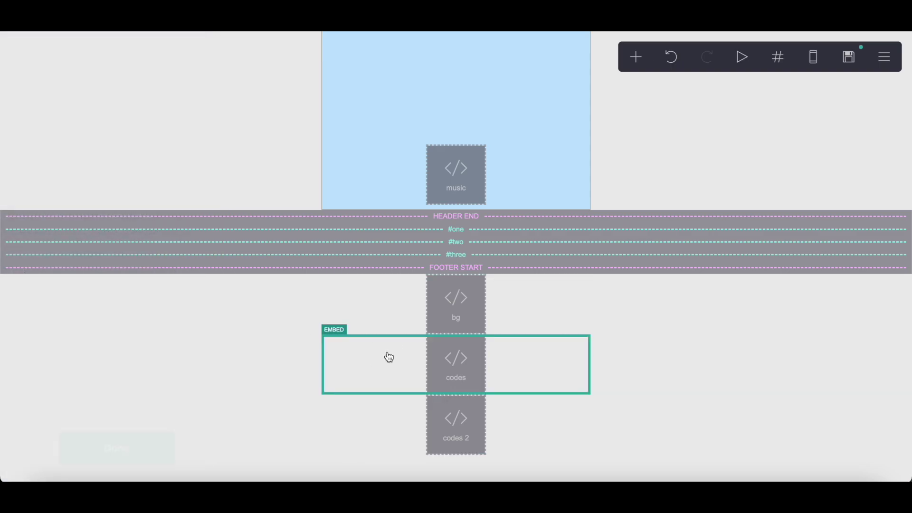
pyautogui.click(389, 357)
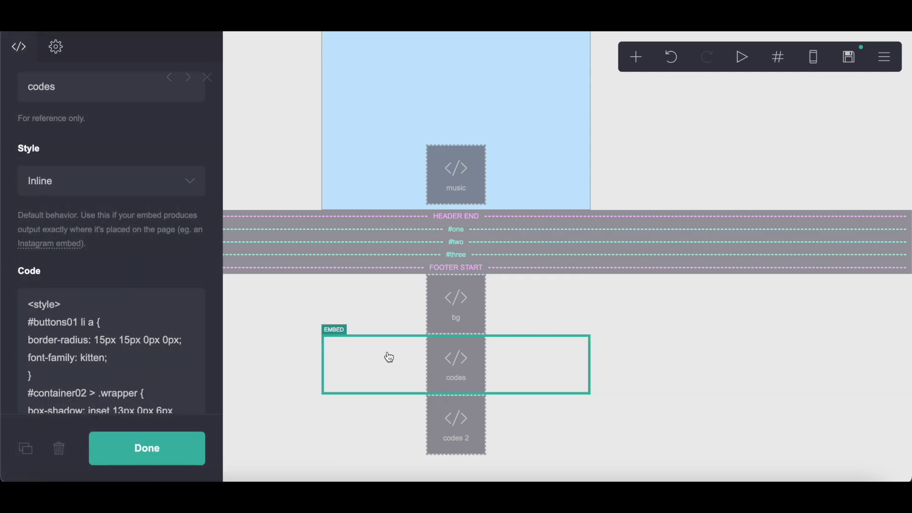
# Step: Scroll through the codes embed's CSS to read its rules
pyautogui.scroll(-15, 103, 328)
pyautogui.scroll(-15, 103, 329)
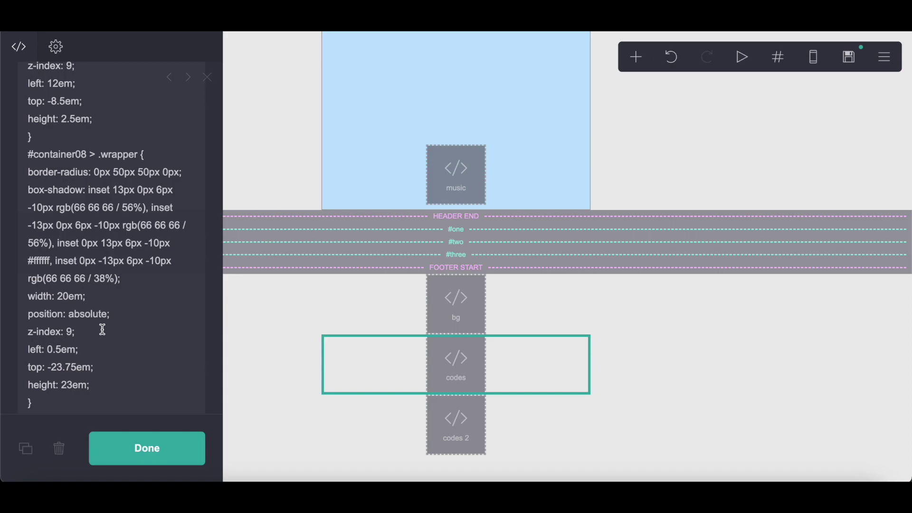
pyautogui.scroll(-1, 102, 329)
pyautogui.moveTo(26, 289); pyautogui.dragTo(110, 343)
pyautogui.click(50, 325)
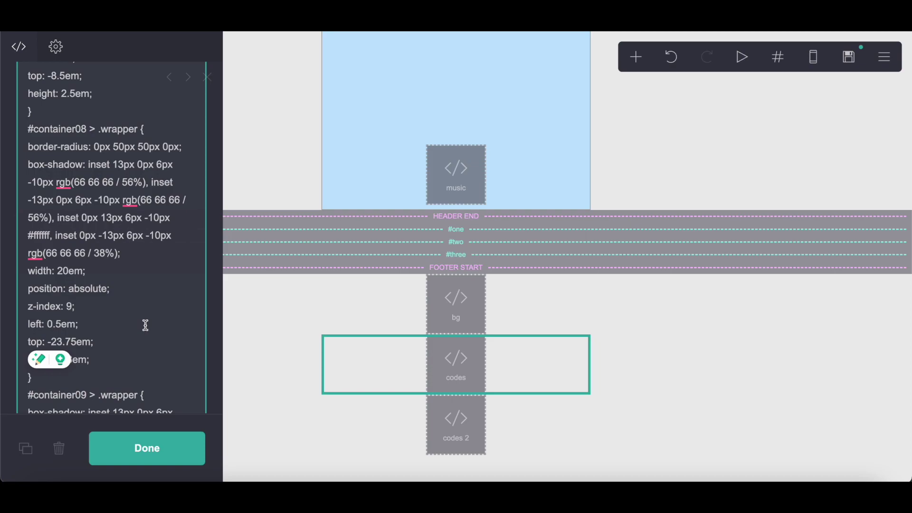
# Step: Search the CSS for '#' selectors and locate the #text01 #A3FFC8 background rule
pyautogui.hotkey('ctrl', 'f')
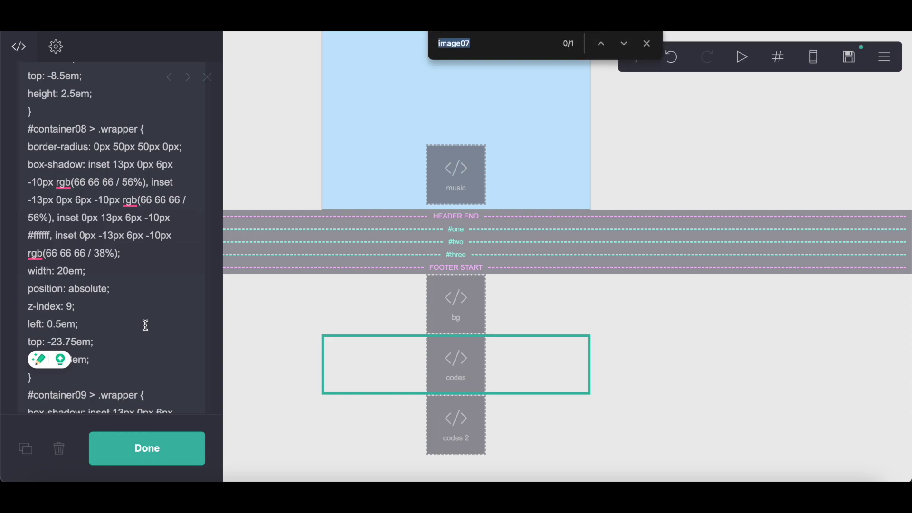
pyautogui.write('#')
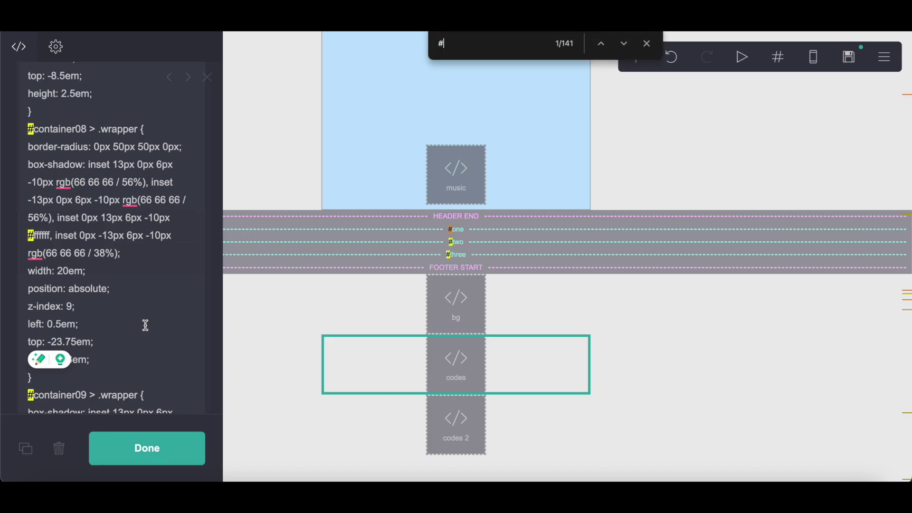
pyautogui.click(623, 45)
pyautogui.click(624, 45)
pyautogui.scroll(-5, 200, 243)
pyautogui.scroll(-6, 97, 238)
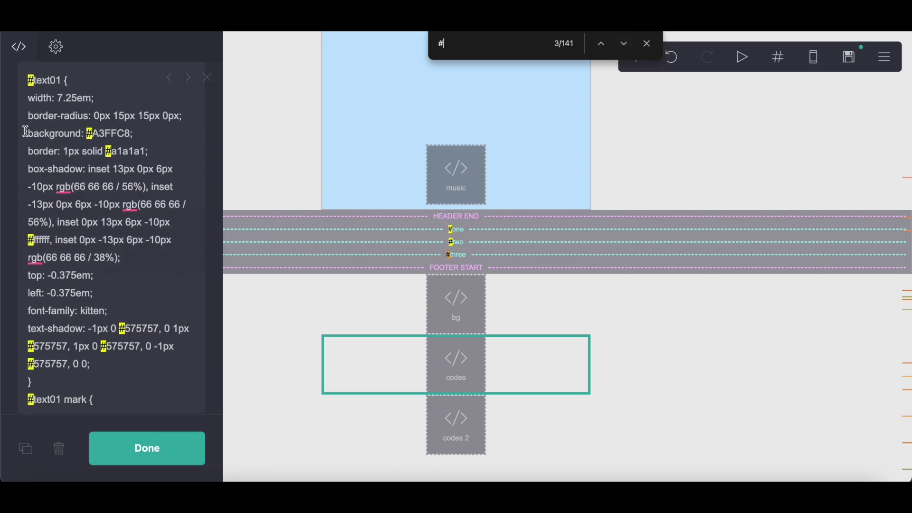
pyautogui.moveTo(26, 133); pyautogui.dragTo(162, 137)
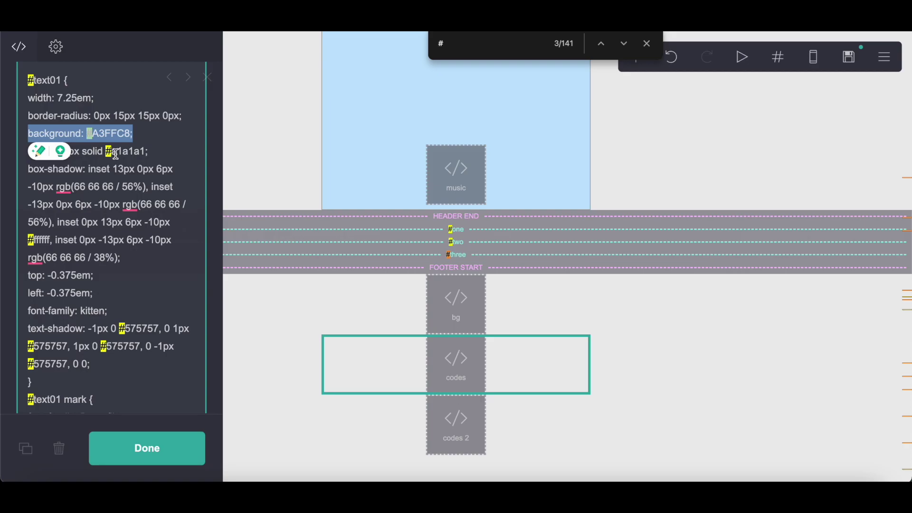
pyautogui.scroll(10, 64, 168)
pyautogui.scroll(15, 64, 168)
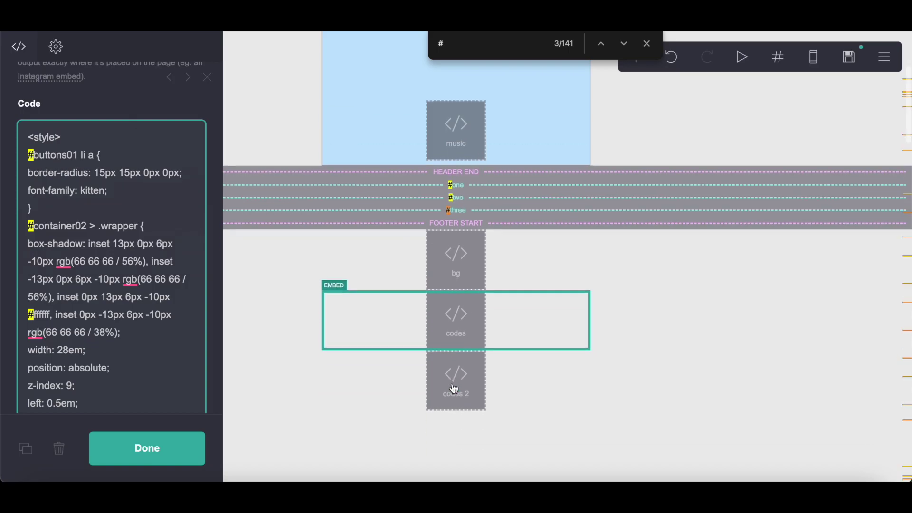
# Step: Switch to the codes 2 embed, close the text search, and inspect its background-color line
pyautogui.click(454, 403)
pyautogui.click(447, 427)
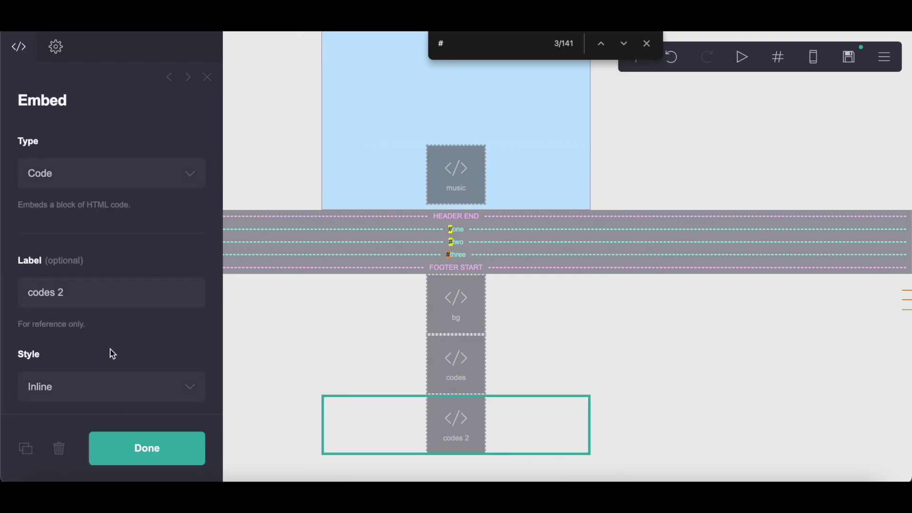
pyautogui.scroll(-5, 110, 352)
pyautogui.click(647, 43)
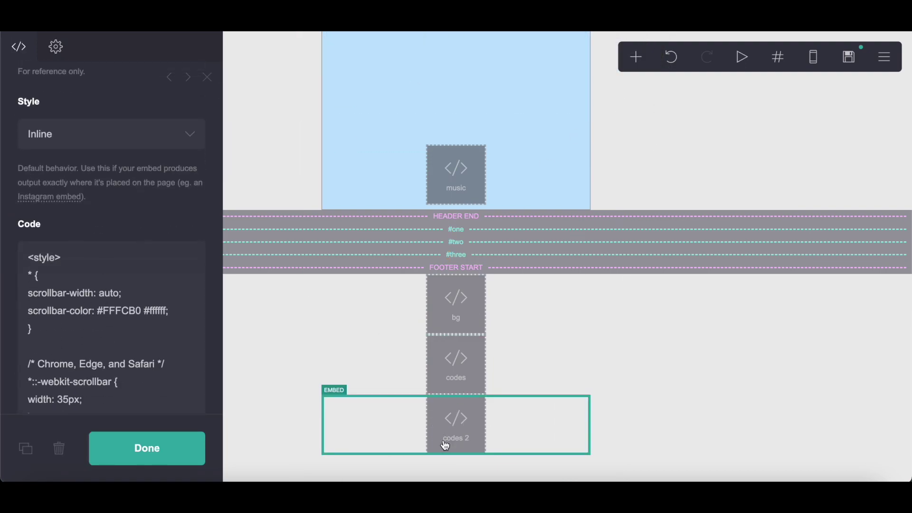
pyautogui.scroll(-5, 131, 340)
pyautogui.scroll(2, 100, 227)
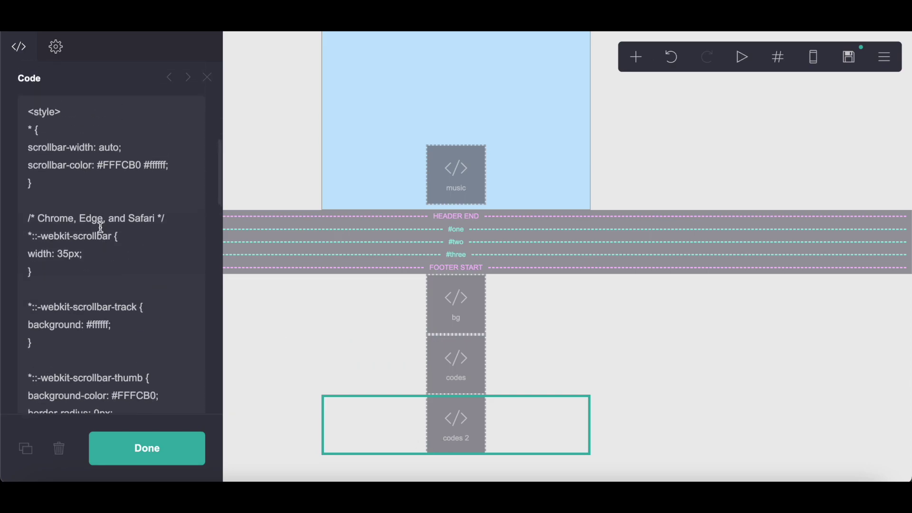
pyautogui.scroll(-3, 103, 354)
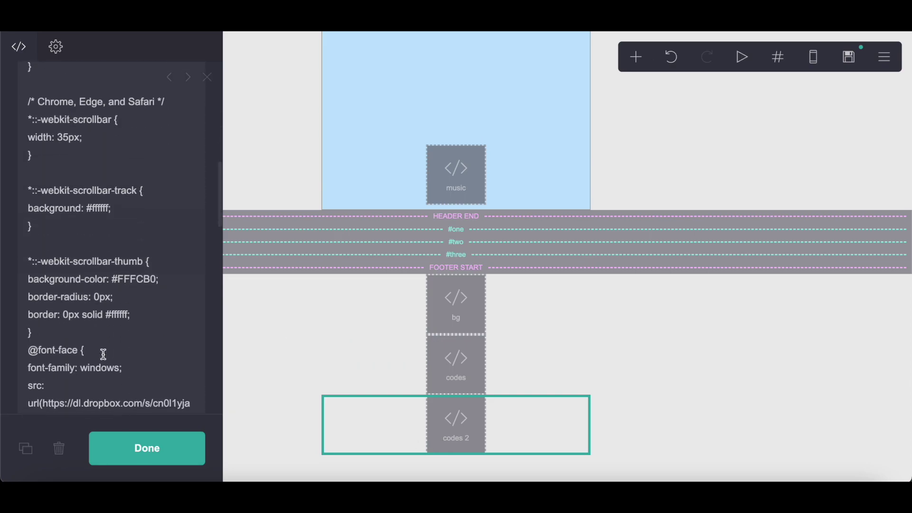
pyautogui.moveTo(28, 283); pyautogui.dragTo(171, 283)
pyautogui.click(171, 282)
pyautogui.scroll(-10, 171, 283)
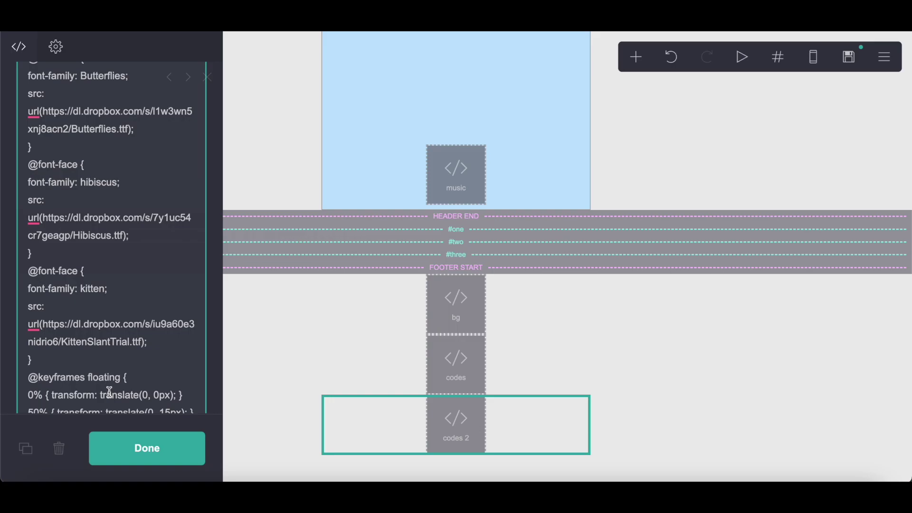
pyautogui.scroll(-5, 109, 392)
pyautogui.moveTo(27, 127); pyautogui.dragTo(56, 219)
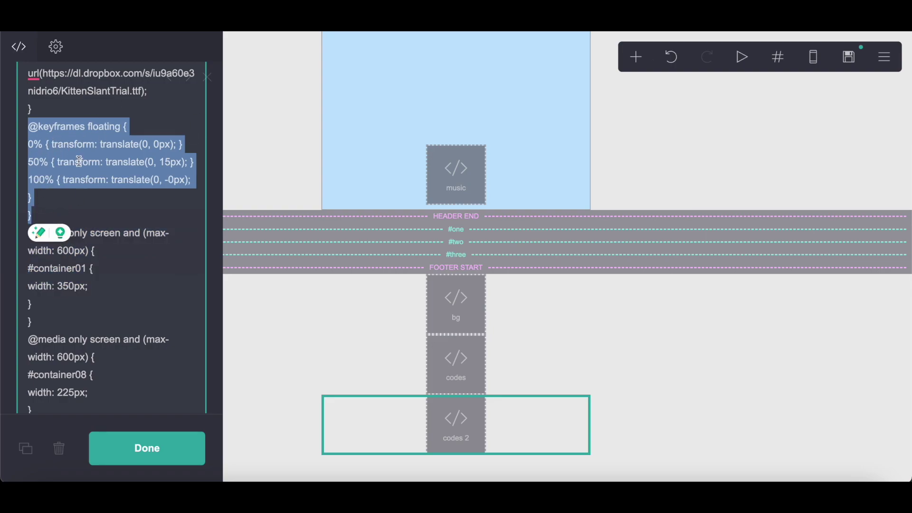
pyautogui.scroll(-1, 144, 266)
pyautogui.click(143, 214)
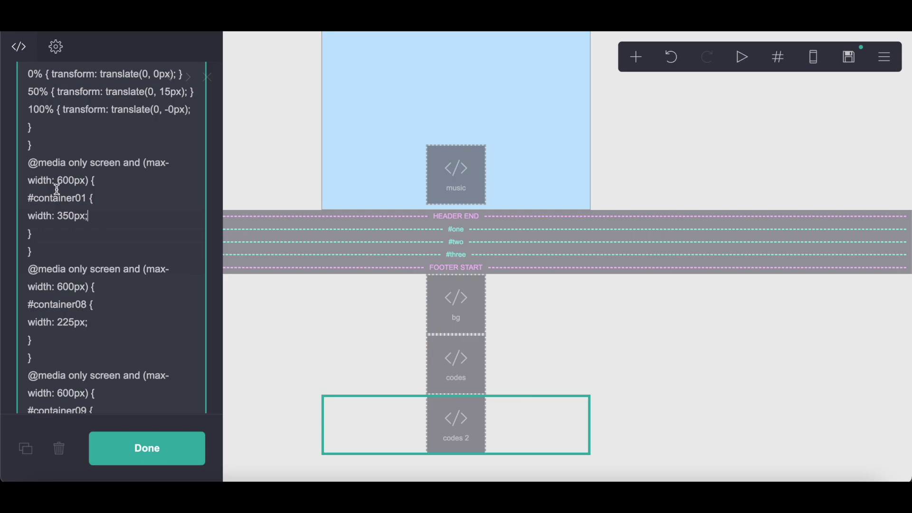
pyautogui.scroll(5, 326, 147)
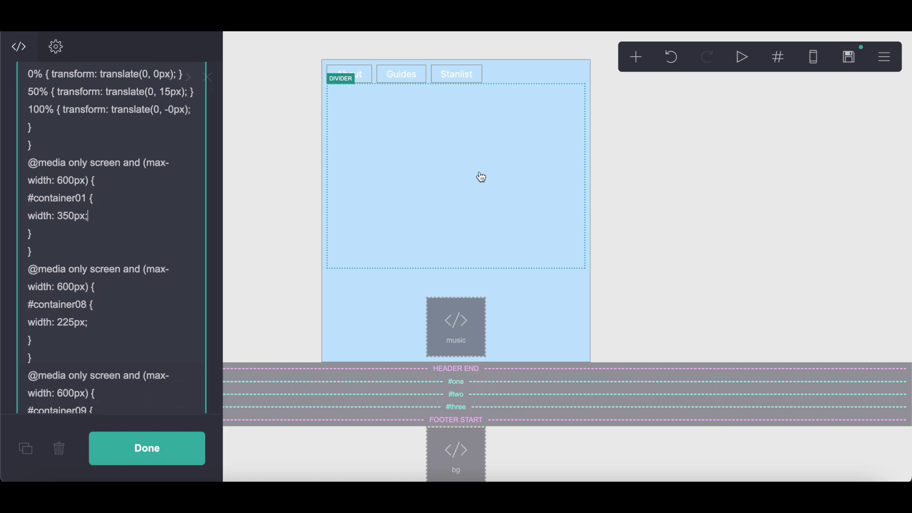
pyautogui.scroll(-3, 109, 301)
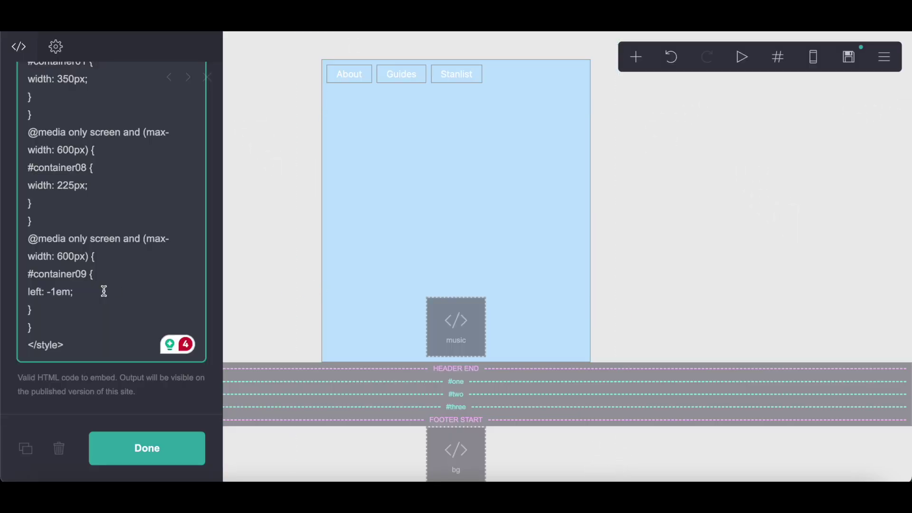
pyautogui.scroll(20, 104, 292)
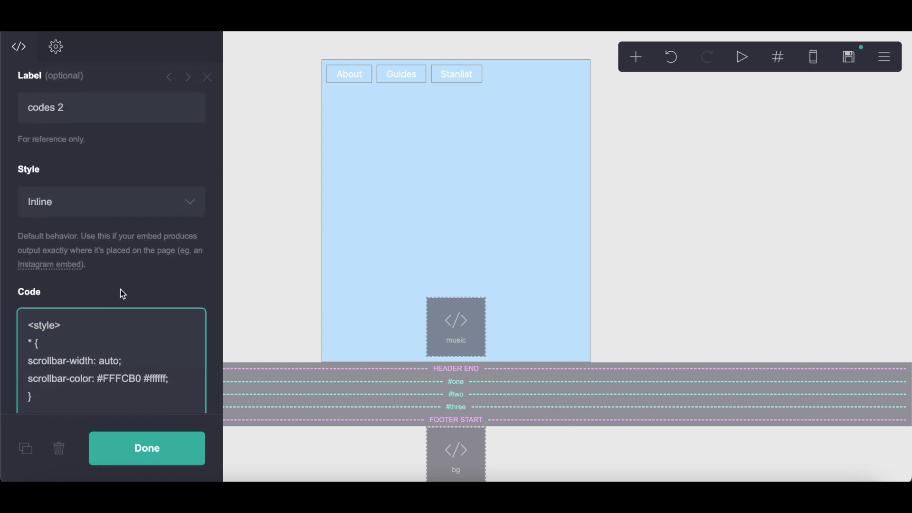
pyautogui.scroll(-3, 346, 354)
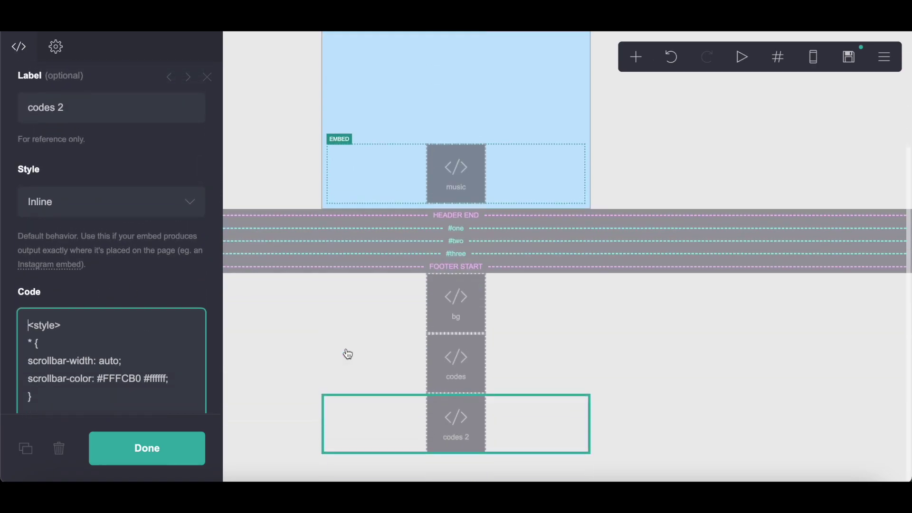
# Step: Recheck the codes embed's styles and bring up the add-element list
pyautogui.click(439, 363)
pyautogui.scroll(-15, 164, 355)
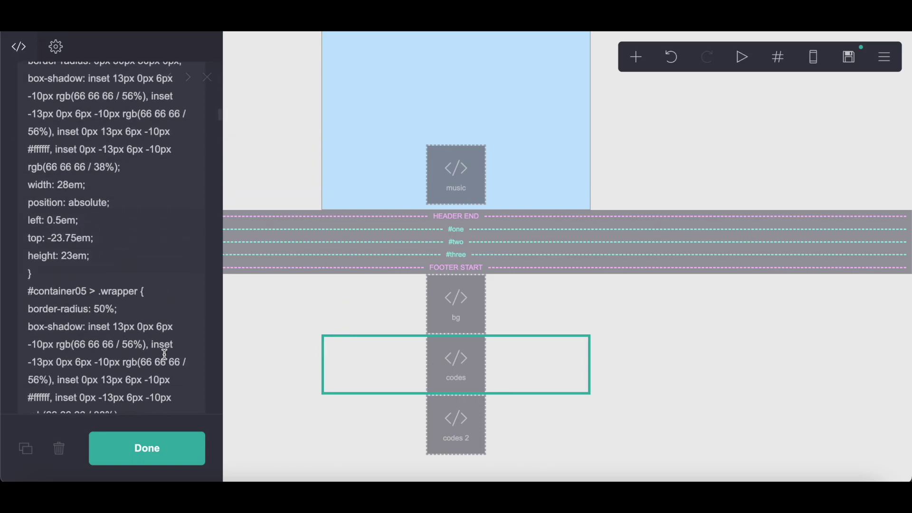
pyautogui.scroll(-5, 164, 355)
pyautogui.scroll(3, 597, 271)
pyautogui.click(636, 57)
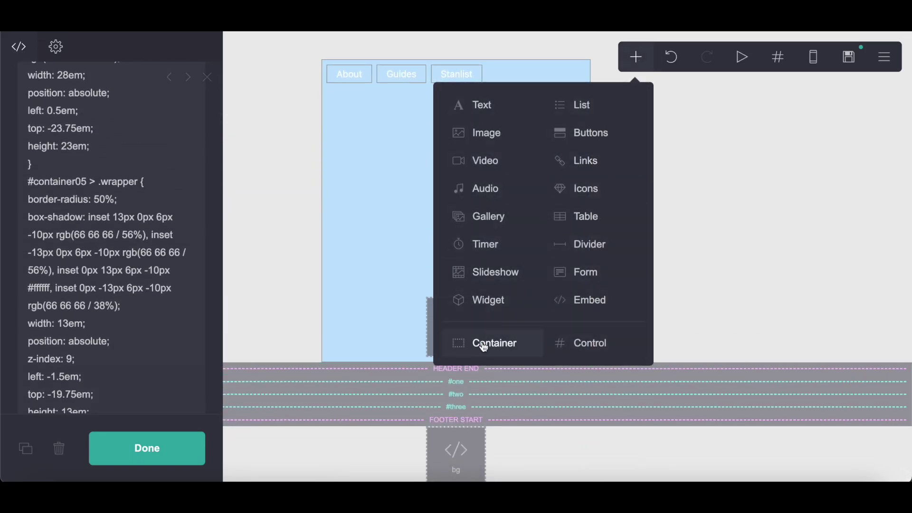
# Step: Add a container below #one and make it two columns with 0.5 gutters
pyautogui.click(484, 343)
pyautogui.moveTo(458, 393); pyautogui.dragTo(556, 189)
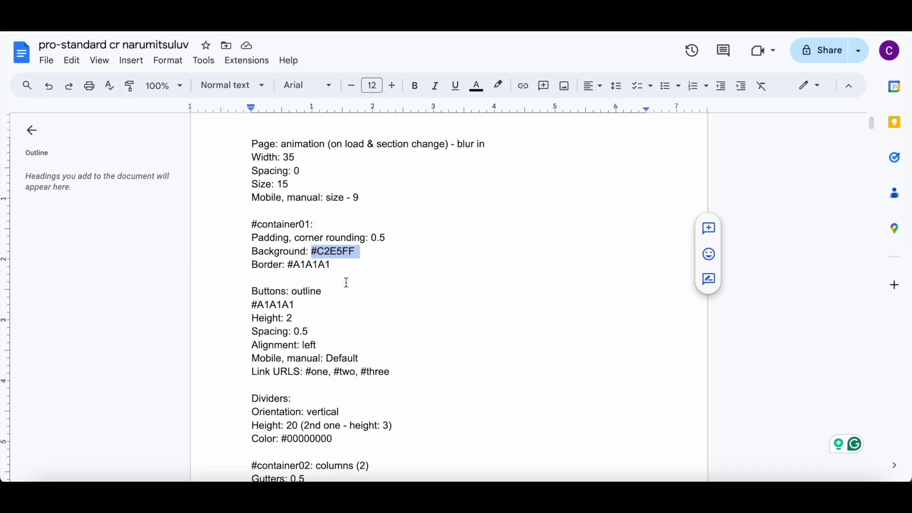
pyautogui.scroll(-5, 346, 282)
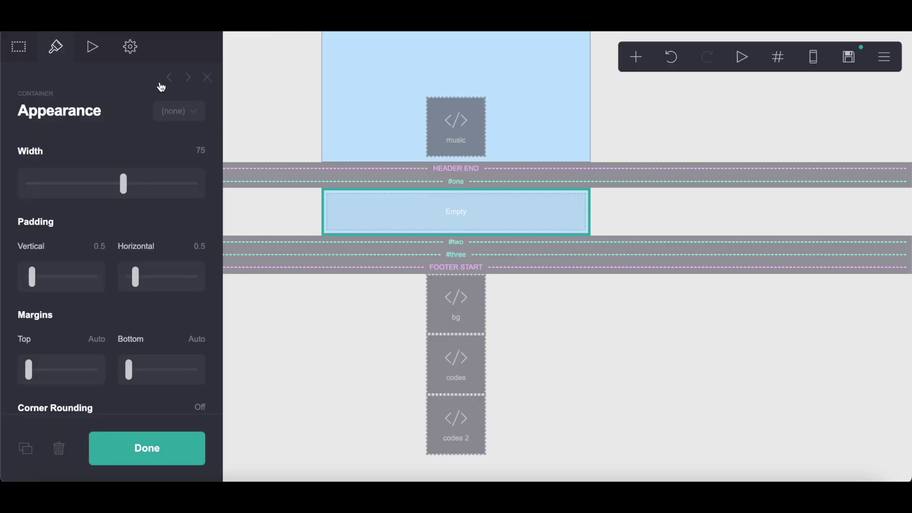
pyautogui.click(19, 46)
pyautogui.click(35, 177)
pyautogui.click(38, 190)
pyautogui.click(55, 46)
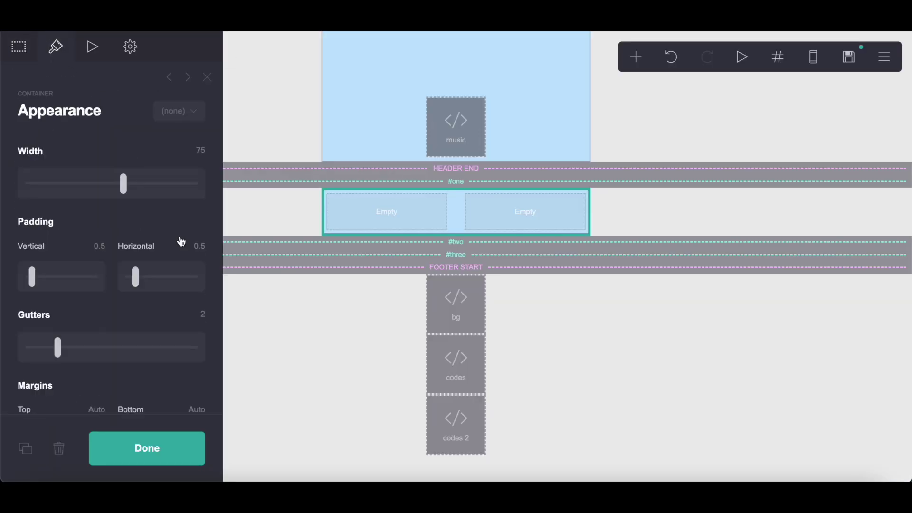
pyautogui.press('Return')
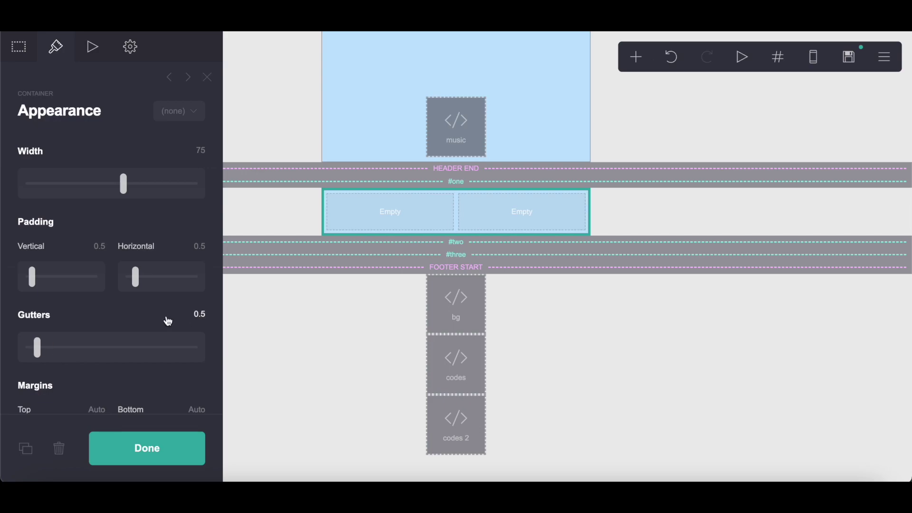
# Step: Set the container's mobile layout to Manual with the Default option
pyautogui.scroll(-10, 151, 320)
pyautogui.click(185, 339)
pyautogui.scroll(-2, 97, 332)
pyautogui.click(58, 254)
pyautogui.click(58, 235)
pyautogui.scroll(7, 58, 236)
pyautogui.scroll(4, 58, 235)
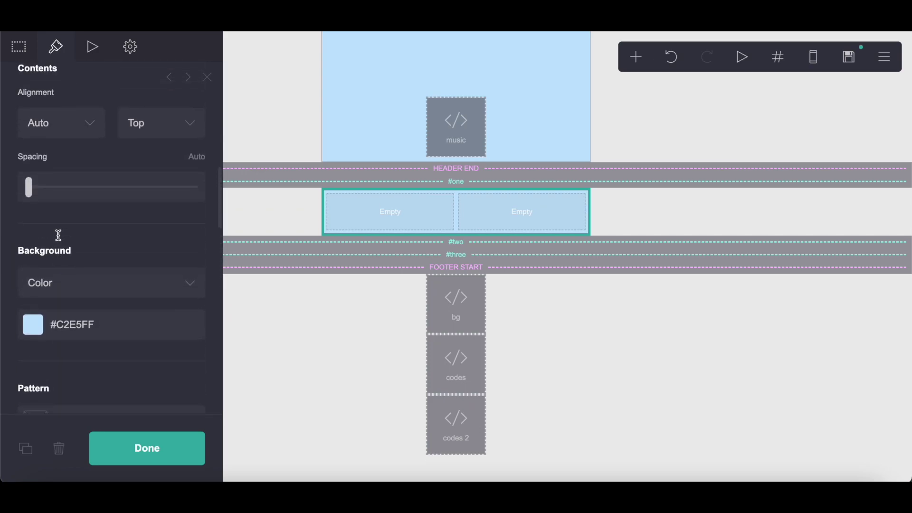
pyautogui.scroll(-3, 75, 196)
# Step: Give the container a 180° gradient background from #D9B2B2 to #96A9EB, stop #2 at 100%
pyautogui.click(86, 166)
pyautogui.click(90, 185)
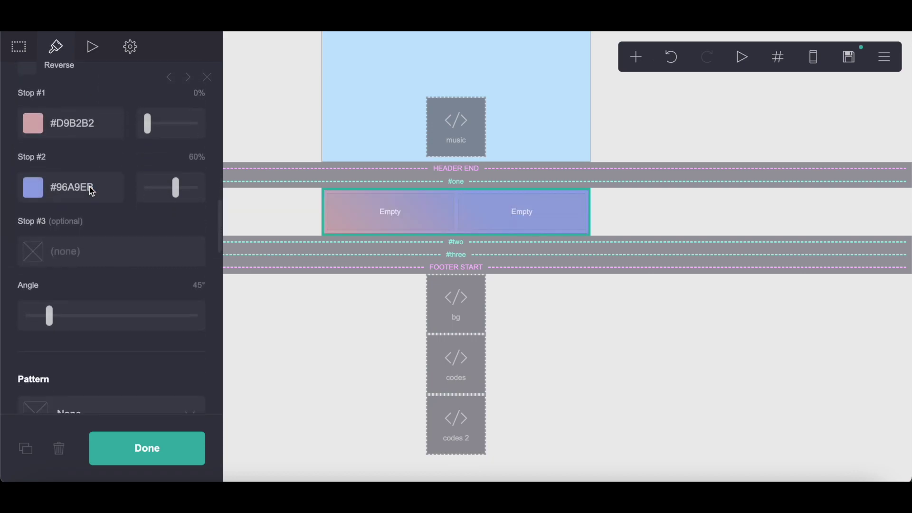
pyautogui.scroll(-1, 198, 273)
pyautogui.press('Return')
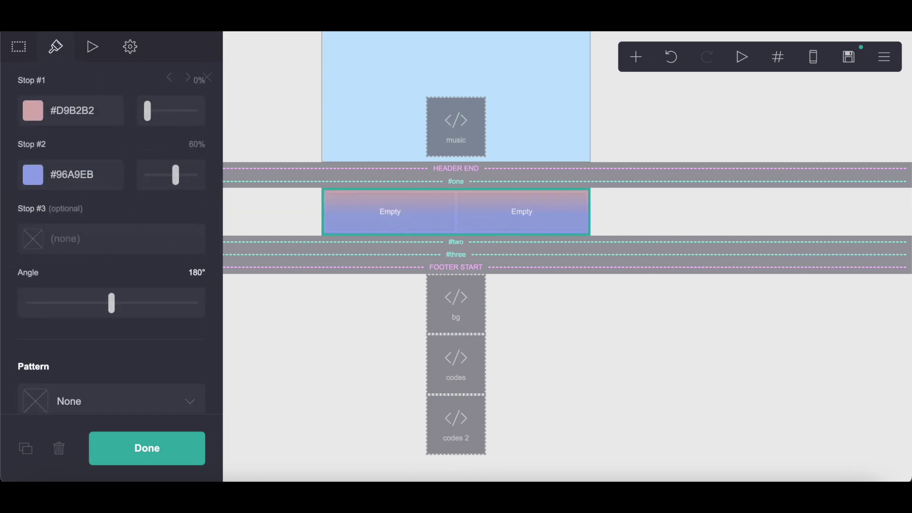
pyautogui.scroll(-2, 175, 174)
pyautogui.moveTo(176, 149); pyautogui.dragTo(228, 156)
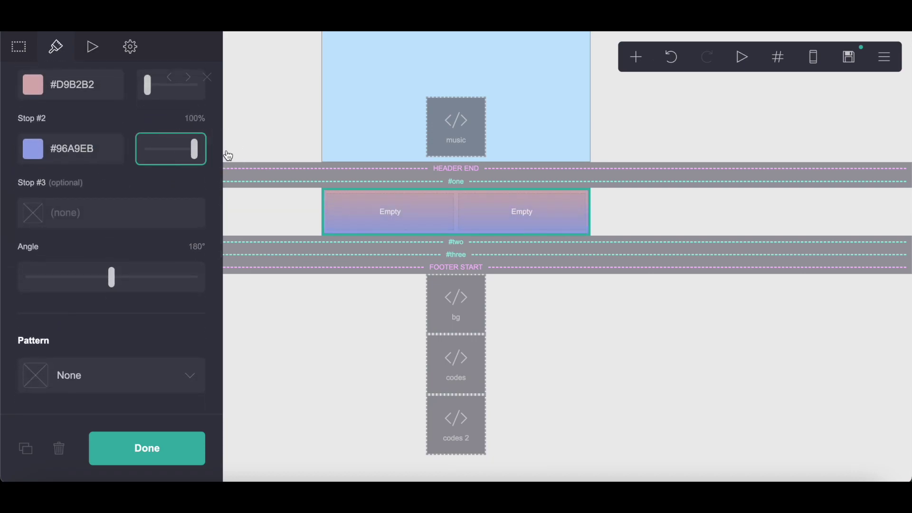
pyautogui.click(99, 370)
pyautogui.scroll(-6, 96, 368)
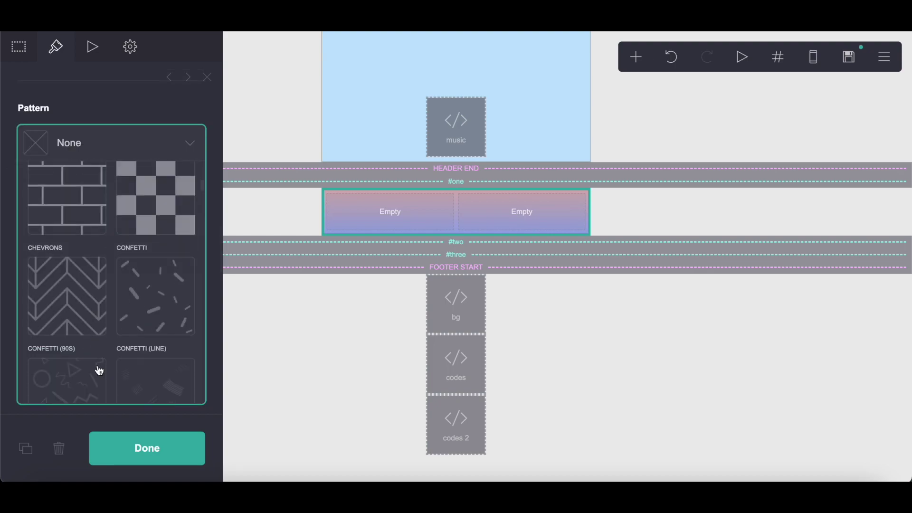
# Step: Give the container a Checker pattern of size 15 in semi-transparent white #FFFFFF80
pyautogui.click(178, 207)
pyautogui.scroll(-2, 183, 181)
pyautogui.click(202, 102)
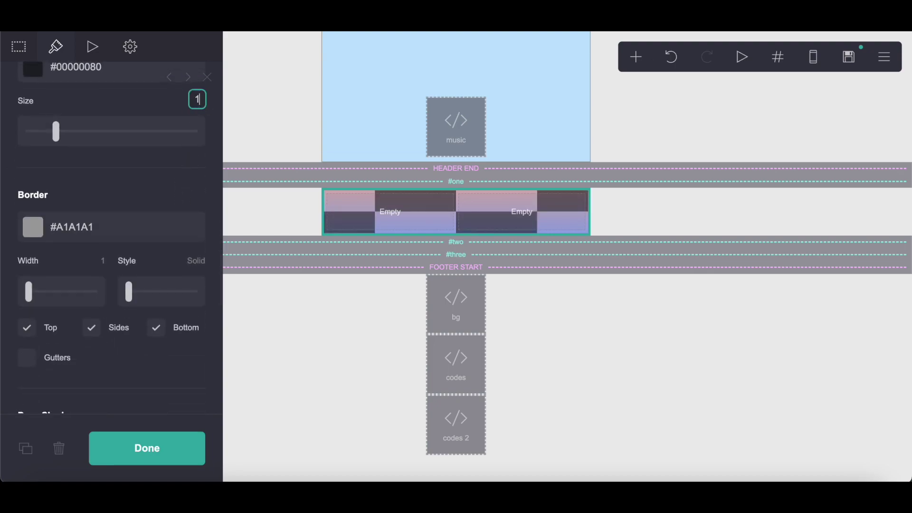
pyautogui.write('5')
pyautogui.press('Return')
pyautogui.scroll(3, 116, 232)
pyautogui.click(116, 232)
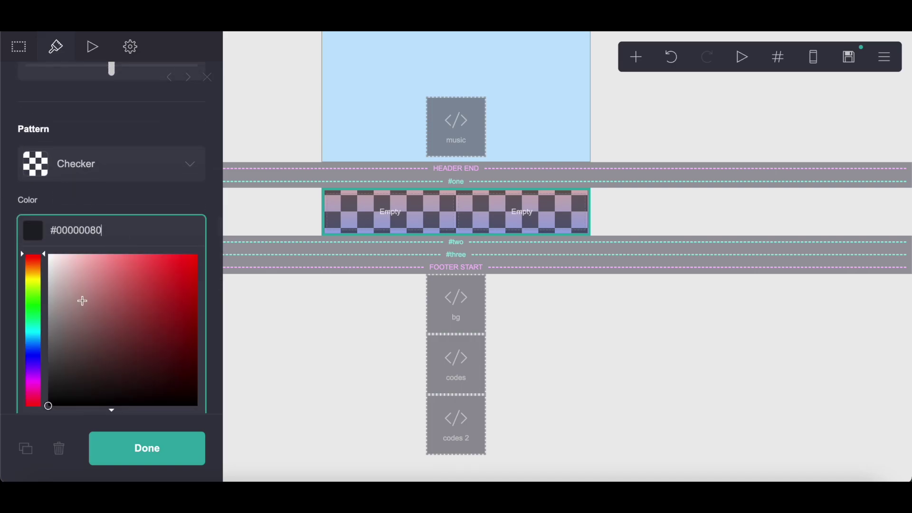
pyautogui.moveTo(82, 300); pyautogui.dragTo(10, 198)
# Step: Copy #C2E5FF from the notes and set it as gradient Stop #1
pyautogui.scroll(5, 71, 181)
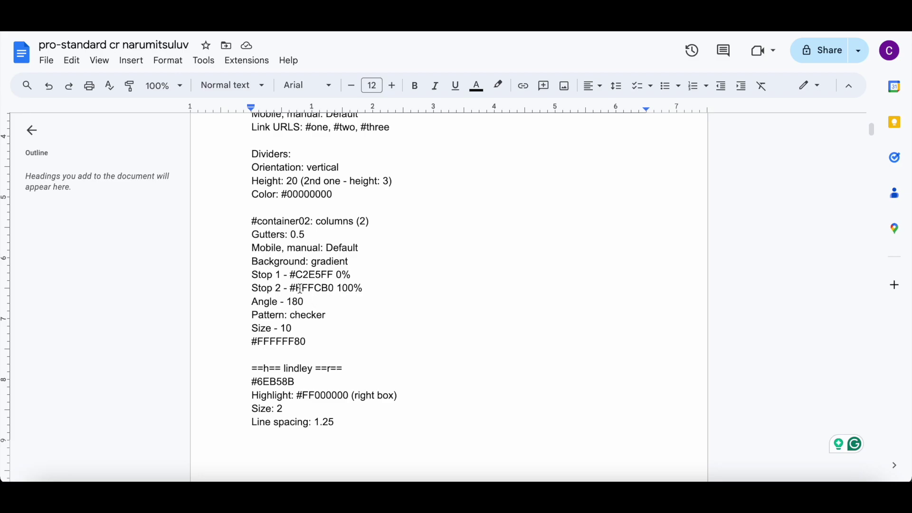
pyautogui.moveTo(291, 275); pyautogui.dragTo(334, 278)
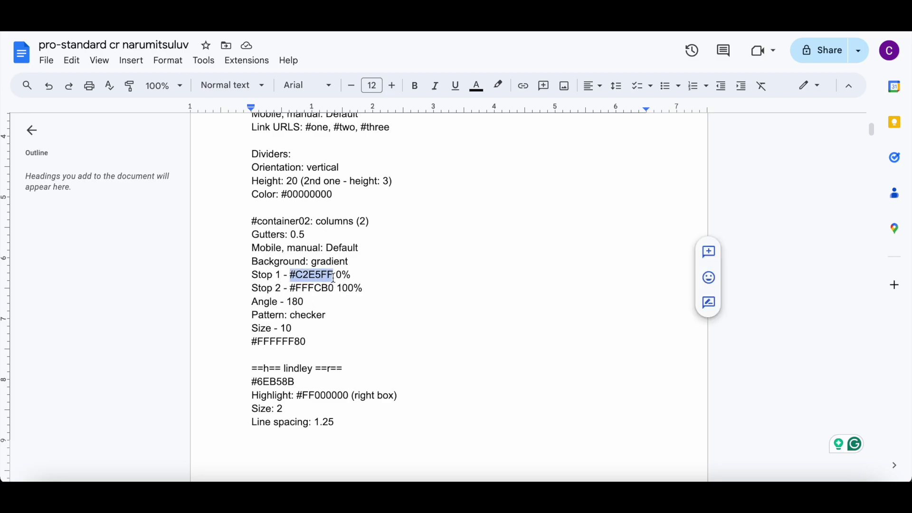
pyautogui.rightClick(334, 278)
pyautogui.click(387, 182)
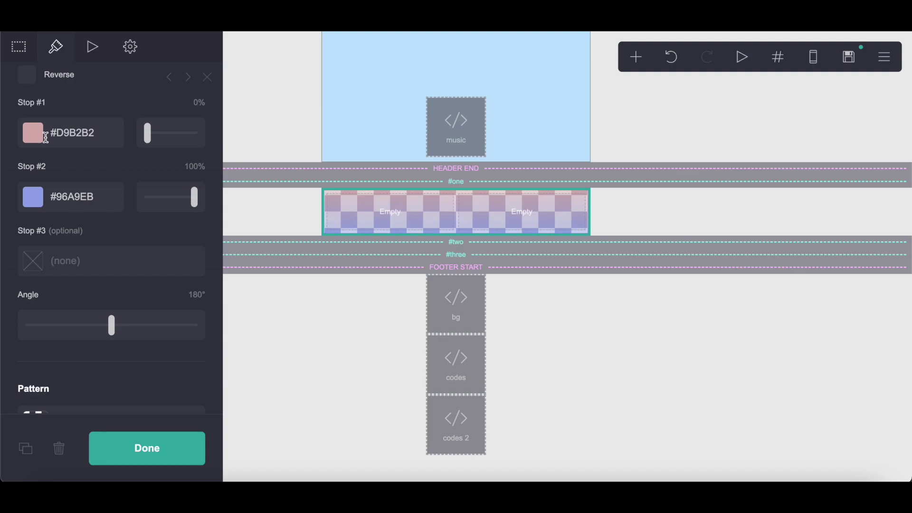
pyautogui.click(45, 138)
pyautogui.rightClick(123, 137)
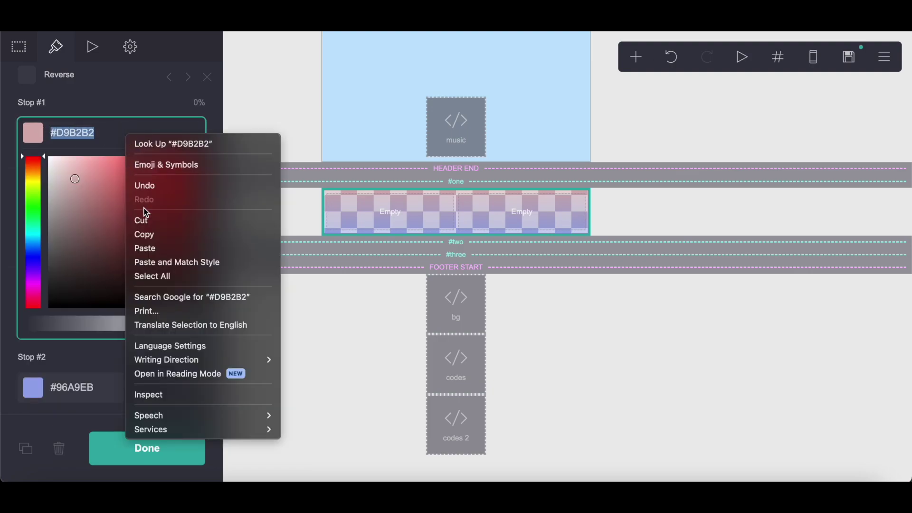
pyautogui.click(139, 247)
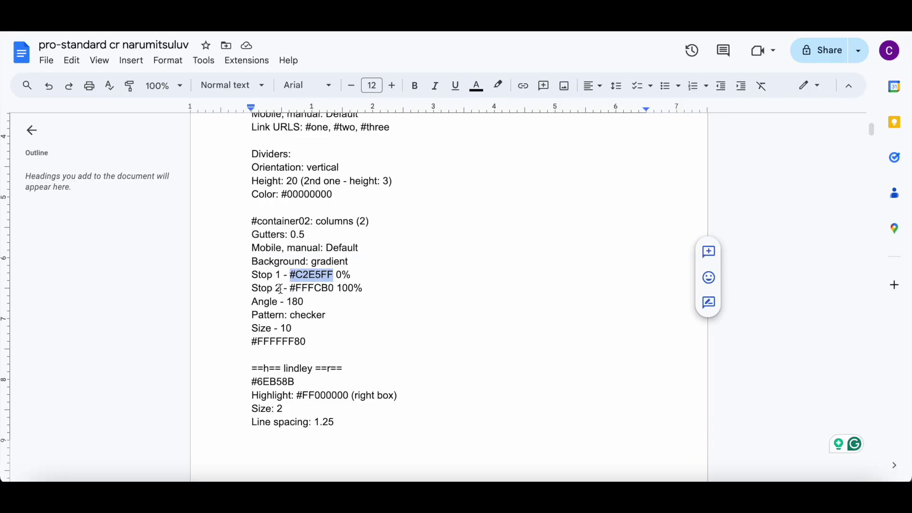
# Step: Copy #FFFCB0 from the notes and set it as gradient Stop #2
pyautogui.moveTo(288, 289); pyautogui.dragTo(334, 289)
pyautogui.rightClick(332, 291)
pyautogui.click(387, 184)
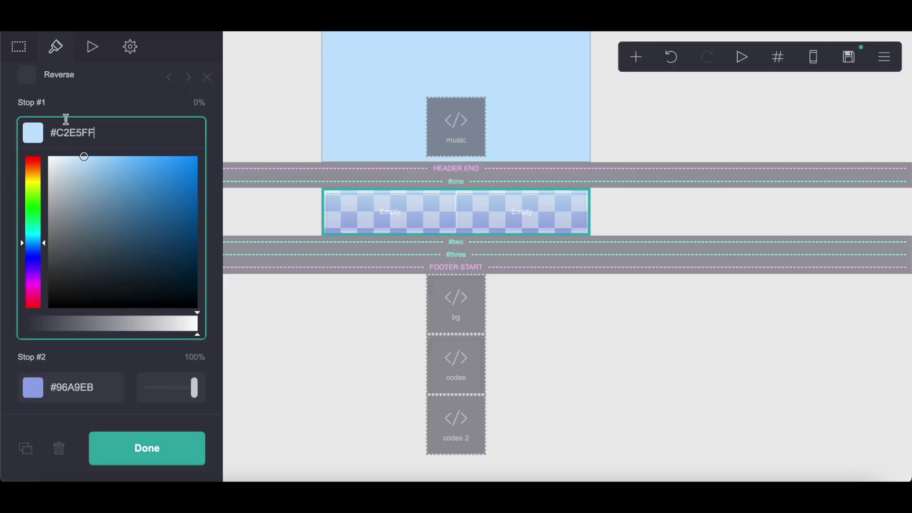
pyautogui.press('Return')
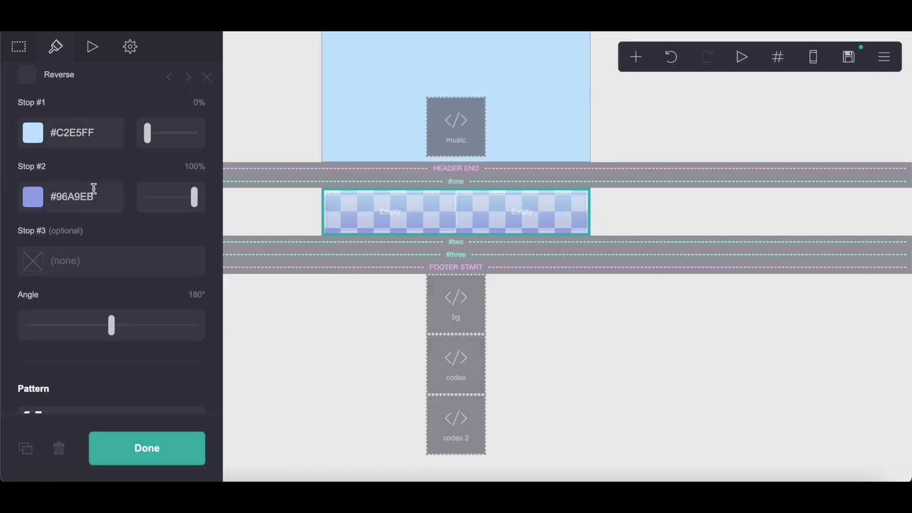
pyautogui.click(54, 201)
pyautogui.rightClick(131, 193)
pyautogui.click(153, 291)
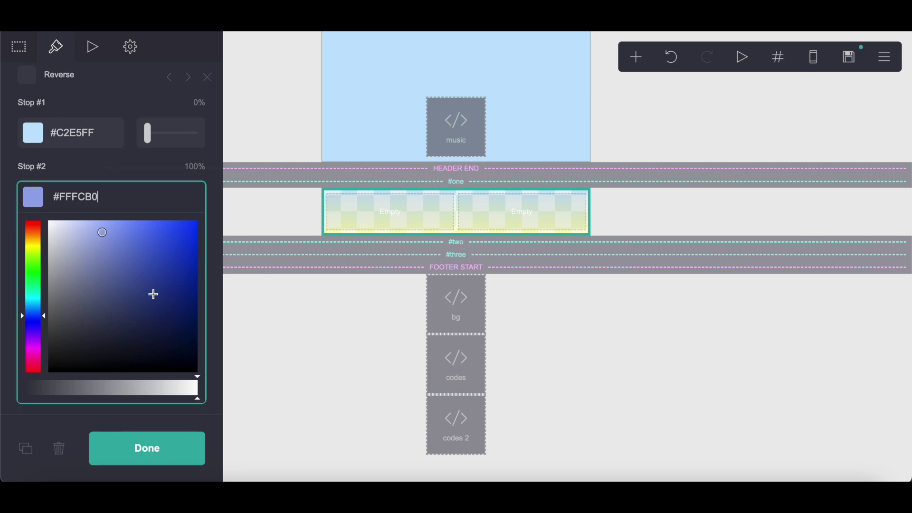
pyautogui.click(99, 169)
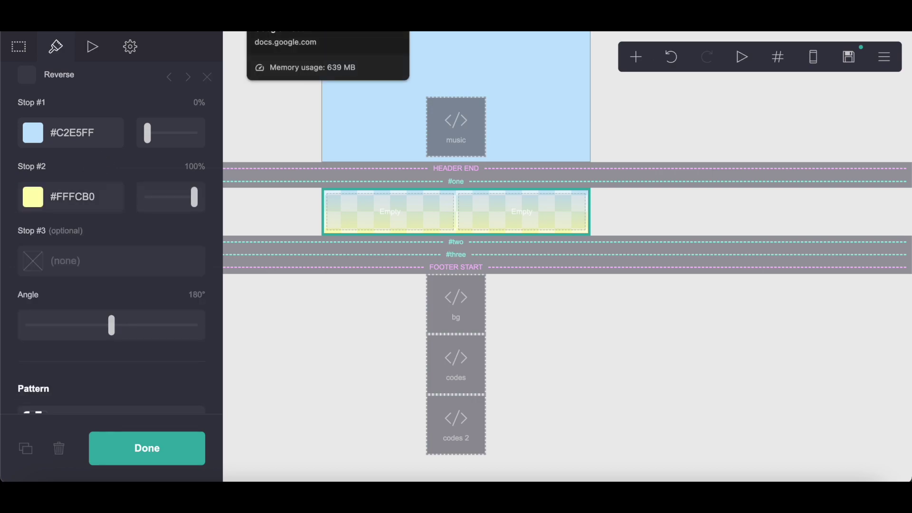
# Step: Copy the highlighted name markup line (==h== … ==r==) from the Docs notes
pyautogui.click(285, 19)
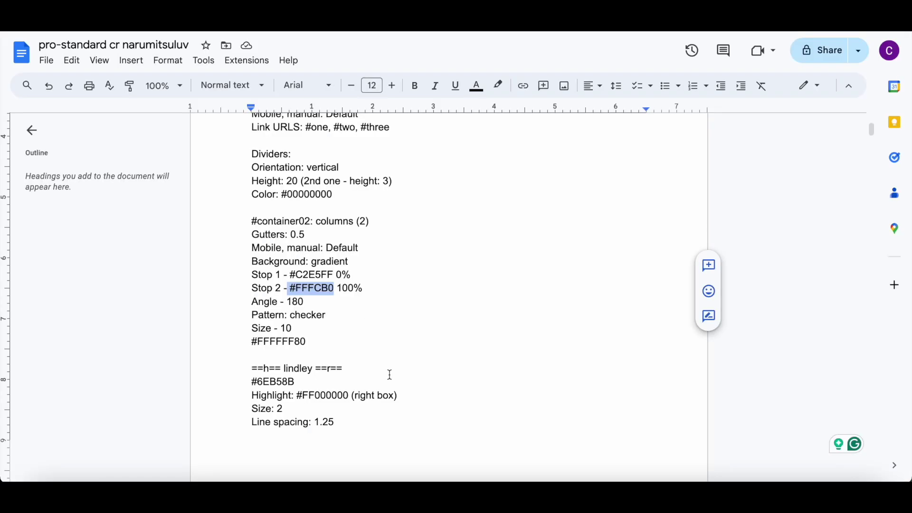
pyautogui.scroll(-3, 390, 375)
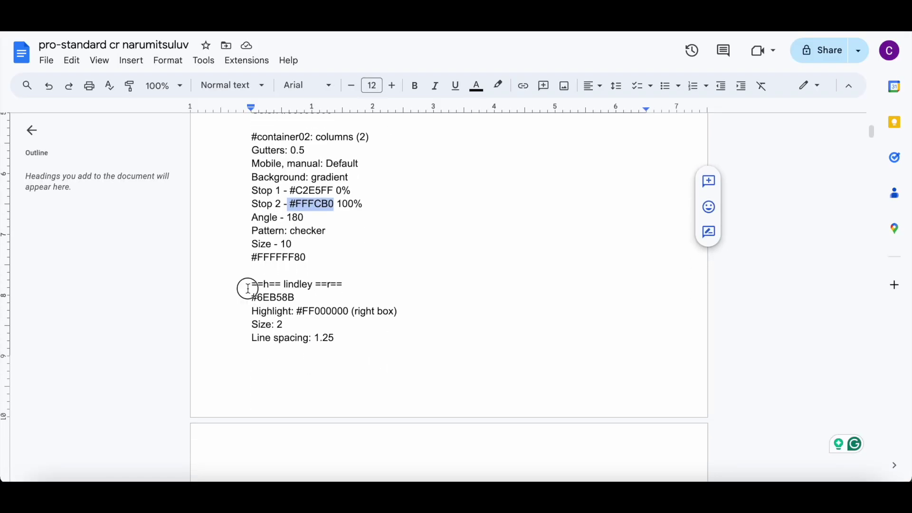
pyautogui.moveTo(248, 288); pyautogui.dragTo(354, 287)
pyautogui.rightClick(355, 287)
pyautogui.click(415, 184)
pyautogui.click(409, 20)
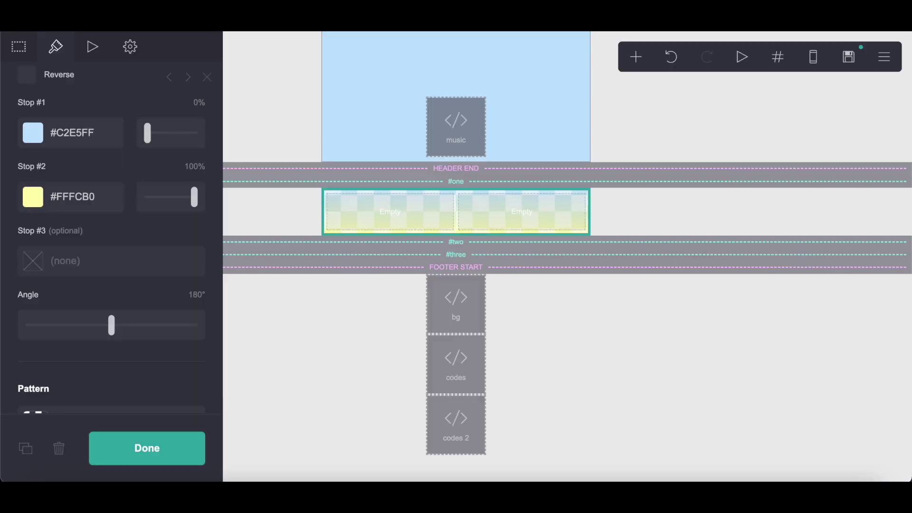
# Step: Add a text element to the left column containing the pasted name markup line
pyautogui.click(639, 69)
pyautogui.click(493, 104)
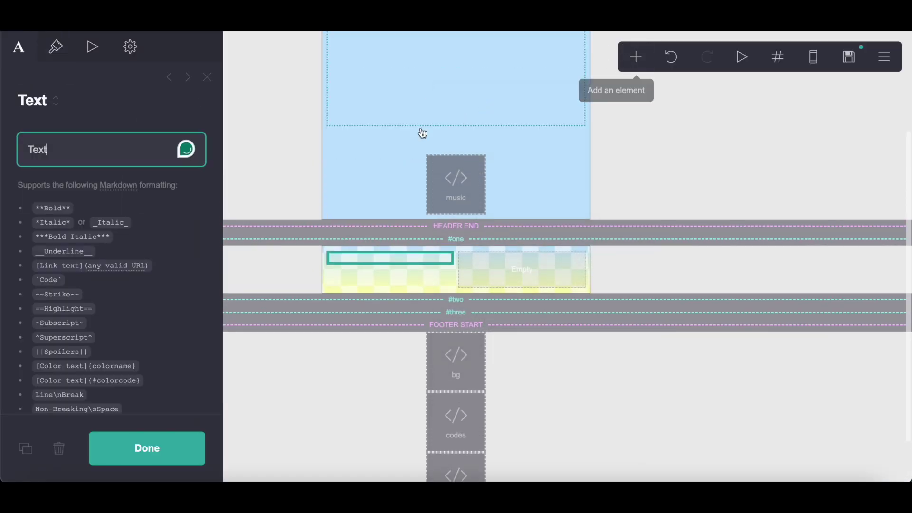
pyautogui.doubleClick(30, 148)
pyautogui.rightClick(75, 151)
pyautogui.click(112, 263)
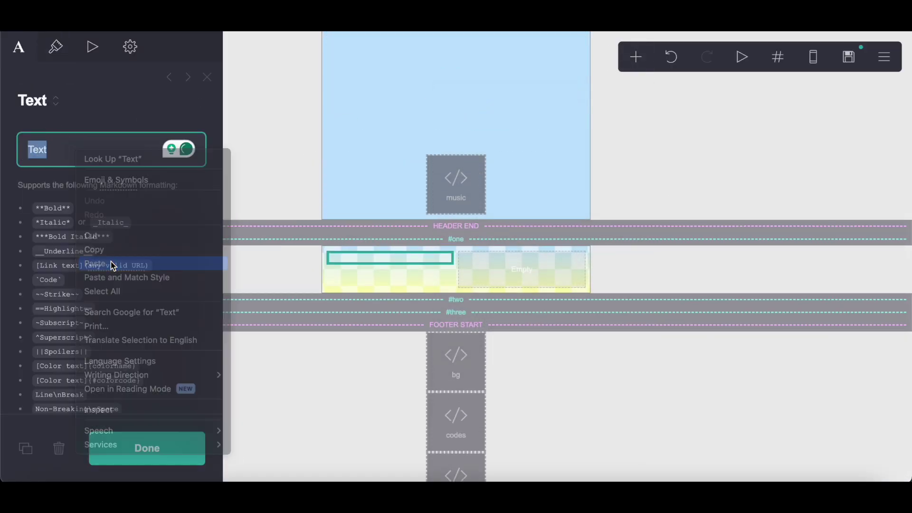
# Step: Set the name text colour to #6EB58B, copied from the Docs notes
pyautogui.click(57, 48)
pyautogui.click(141, 183)
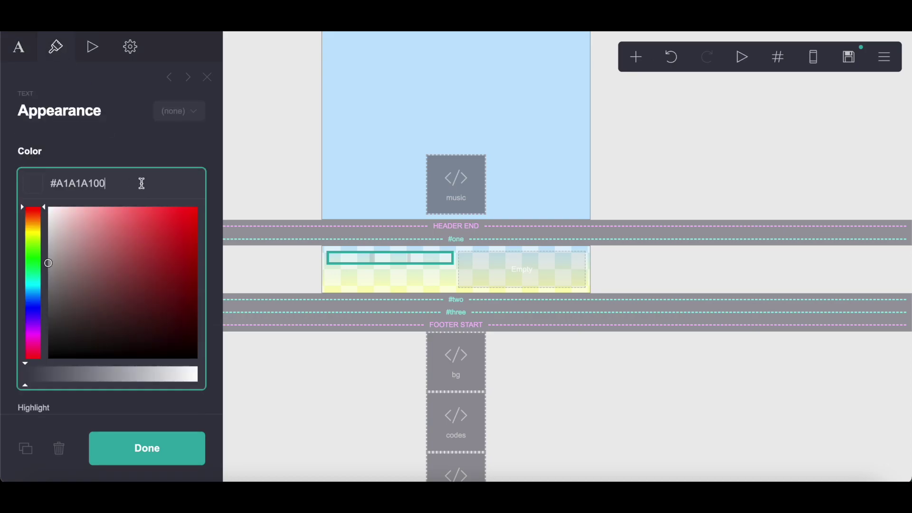
pyautogui.moveTo(101, 369); pyautogui.dragTo(237, 386)
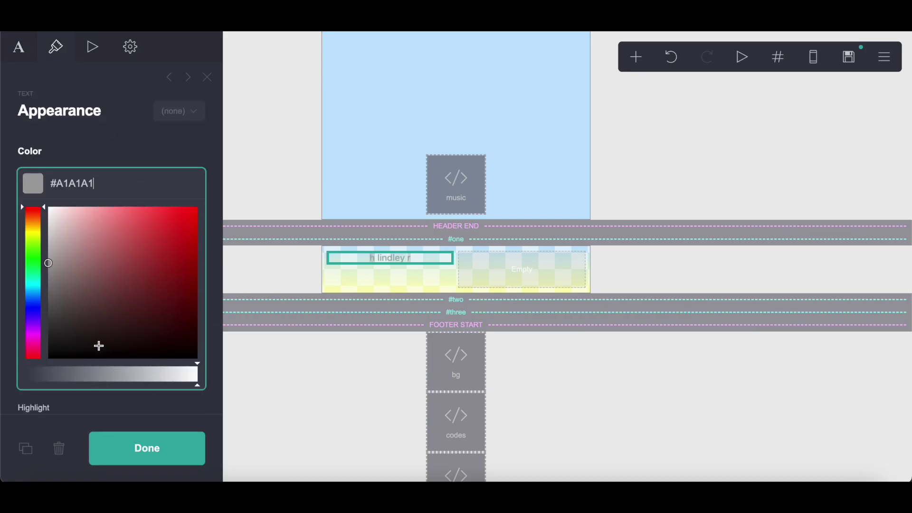
pyautogui.hotkey('ctrl', 'Tab')
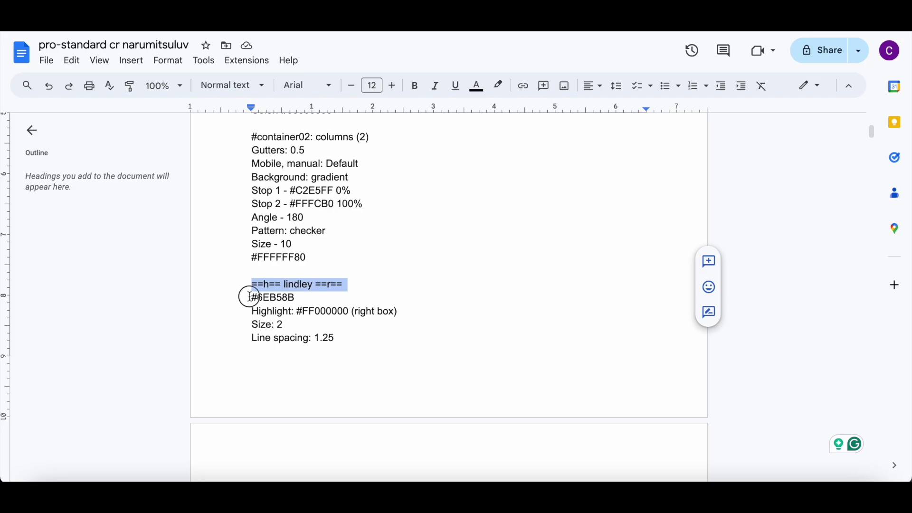
pyautogui.moveTo(250, 297); pyautogui.dragTo(309, 298)
pyautogui.rightClick(310, 298)
pyautogui.click(355, 181)
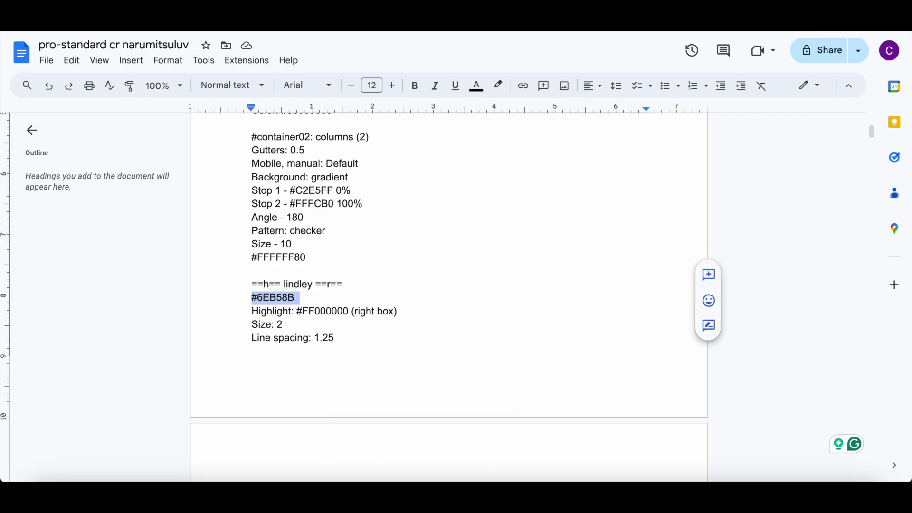
pyautogui.hotkey('ctrl', 'shift', 'Tab')
pyautogui.rightClick(106, 188)
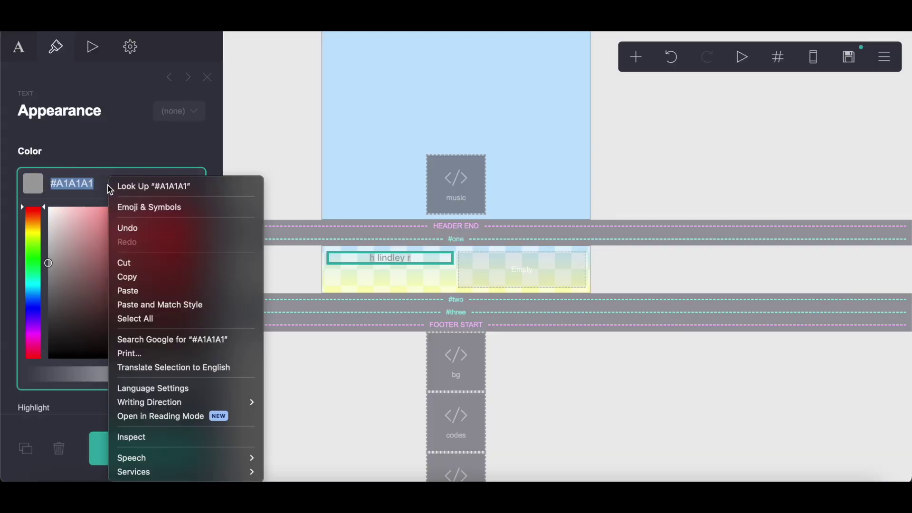
pyautogui.click(141, 291)
pyautogui.click(112, 149)
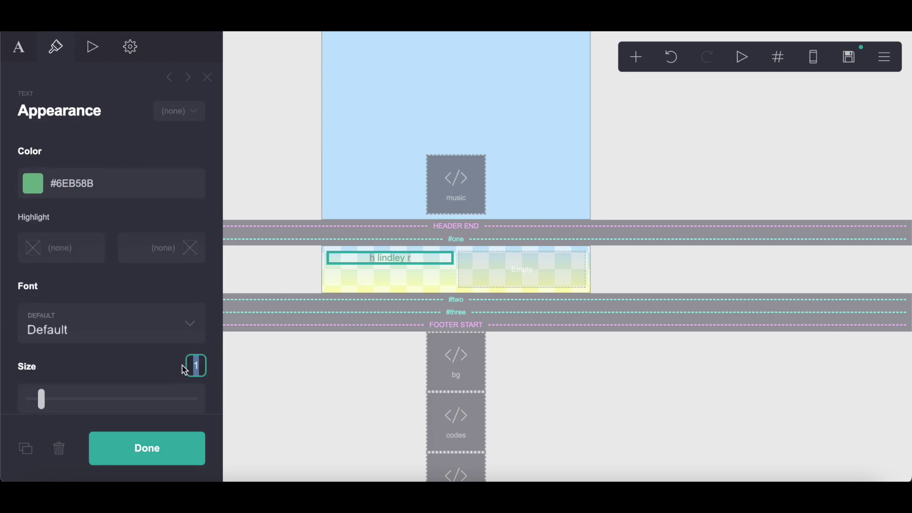
# Step: Give the name text size 2, line spacing 1.25 and a fully transparent highlight
pyautogui.press('Return')
pyautogui.scroll(-3, 157, 365)
pyautogui.click(198, 375)
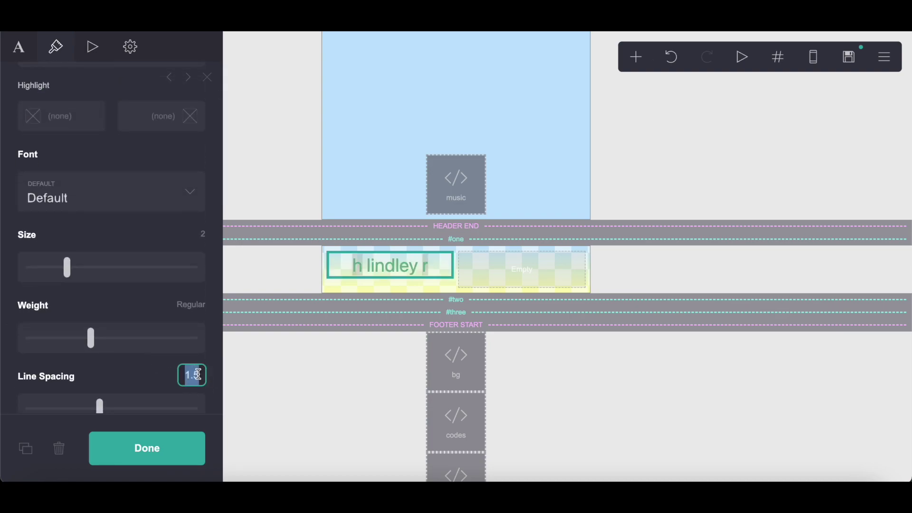
pyautogui.write('1.25')
pyautogui.press('Return')
pyautogui.click(139, 116)
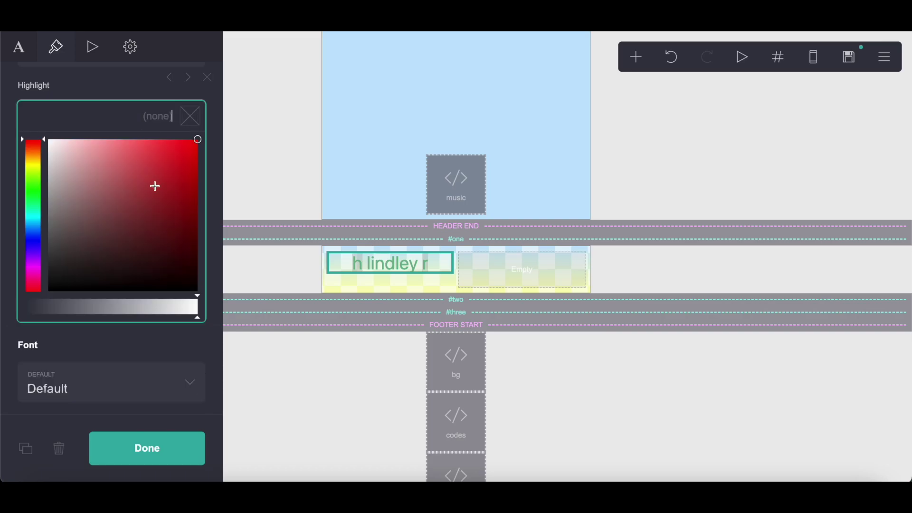
pyautogui.moveTo(181, 306); pyautogui.dragTo(3, 311)
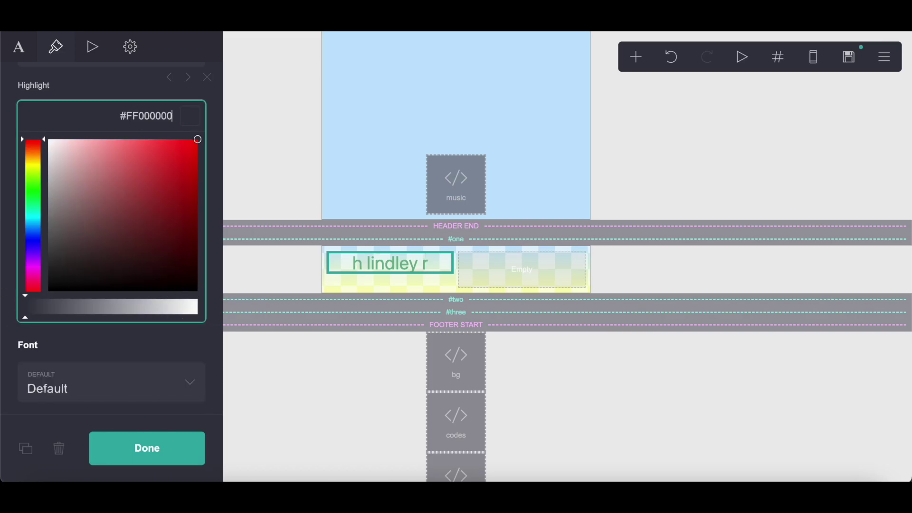
# Step: Copy #DE9CC1 from the notes and select the container holding the name
pyautogui.hotkey('alt', 'Tab')
pyautogui.scroll(-6, 380, 319)
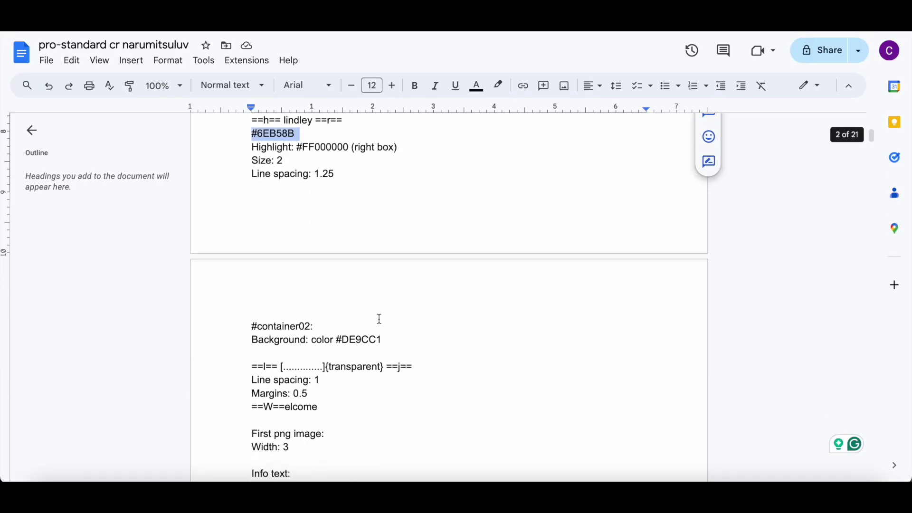
pyautogui.doubleClick(338, 236)
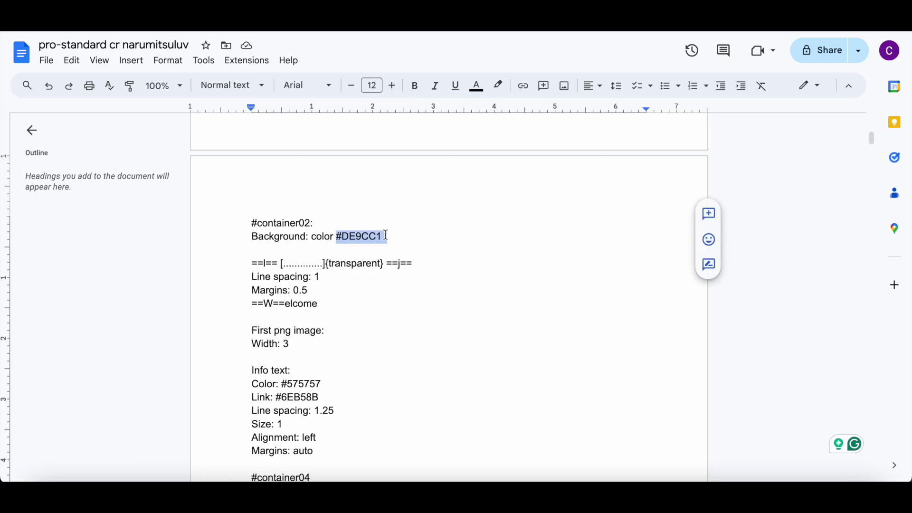
pyautogui.rightClick(380, 236)
pyautogui.click(431, 183)
pyautogui.hotkey('alt', 'Tab')
pyautogui.click(335, 242)
# Step: Increase the container's corner rounding to 0.5 and add an image element to the right column
pyautogui.scroll(-1, 167, 328)
pyautogui.moveTo(28, 323); pyautogui.dragTo(56, 334)
pyautogui.click(636, 57)
pyautogui.click(514, 131)
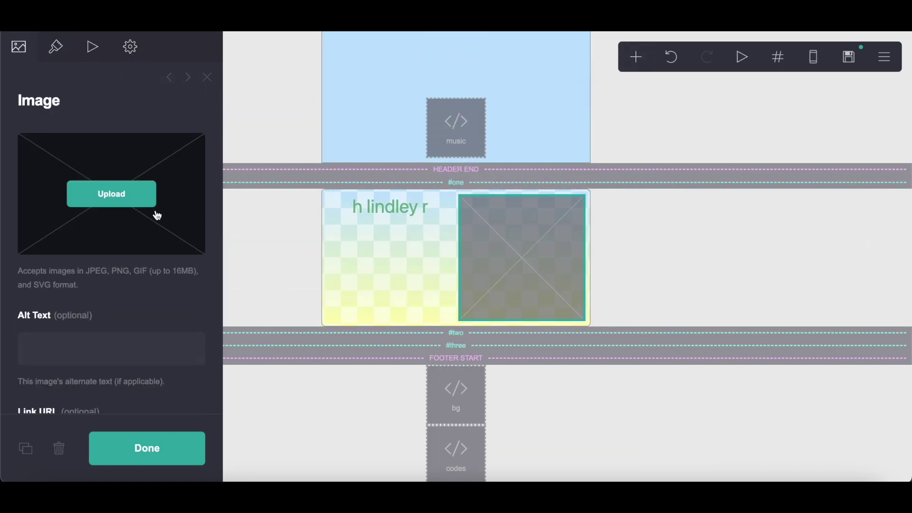
# Step: Upload download (7).png as the portrait photo with cropping turned off
pyautogui.click(111, 194)
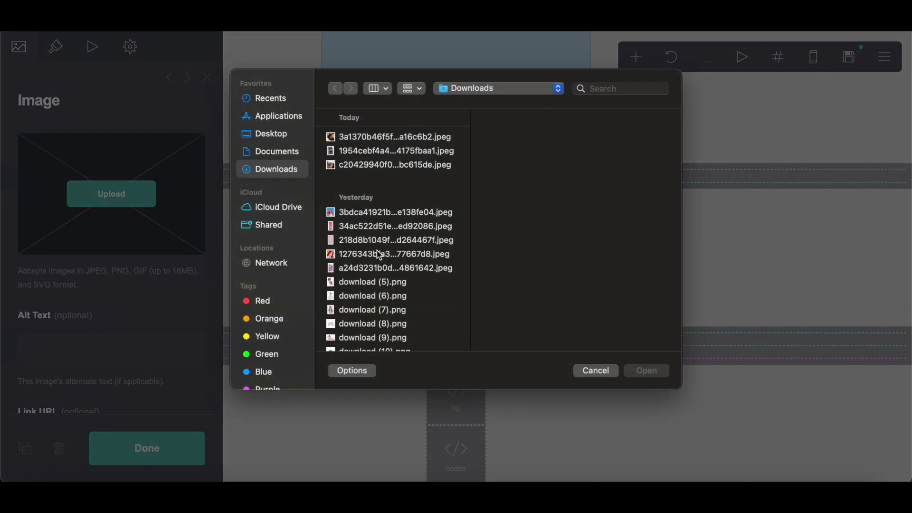
pyautogui.scroll(-1, 362, 301)
pyautogui.click(363, 300)
pyautogui.click(646, 371)
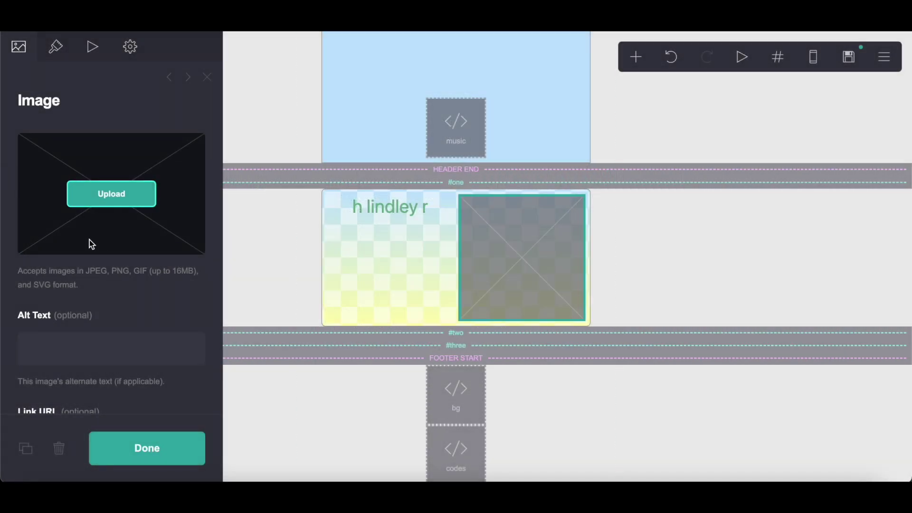
pyautogui.click(21, 50)
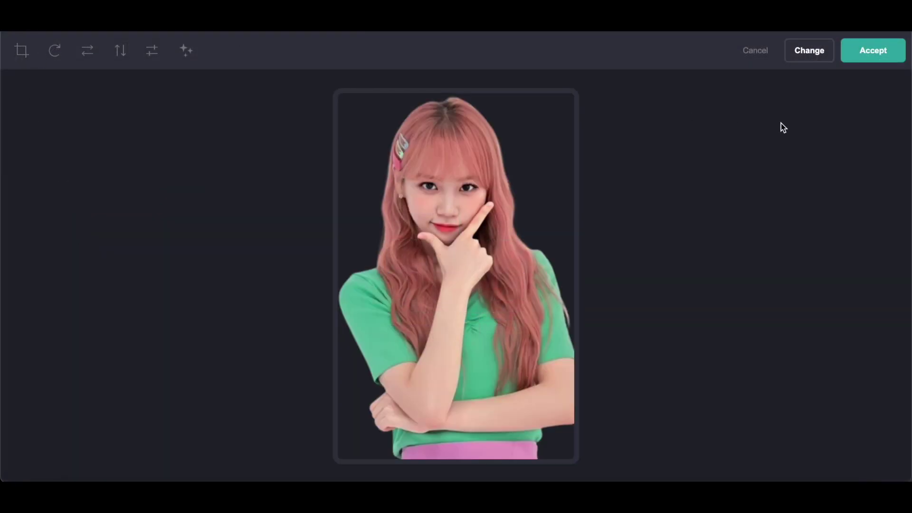
pyautogui.click(874, 54)
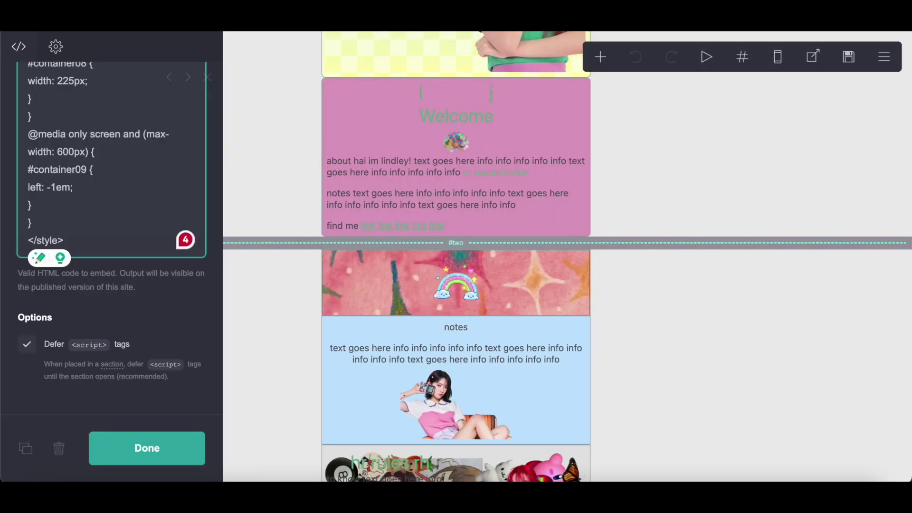
pyautogui.scroll(5, 371, 176)
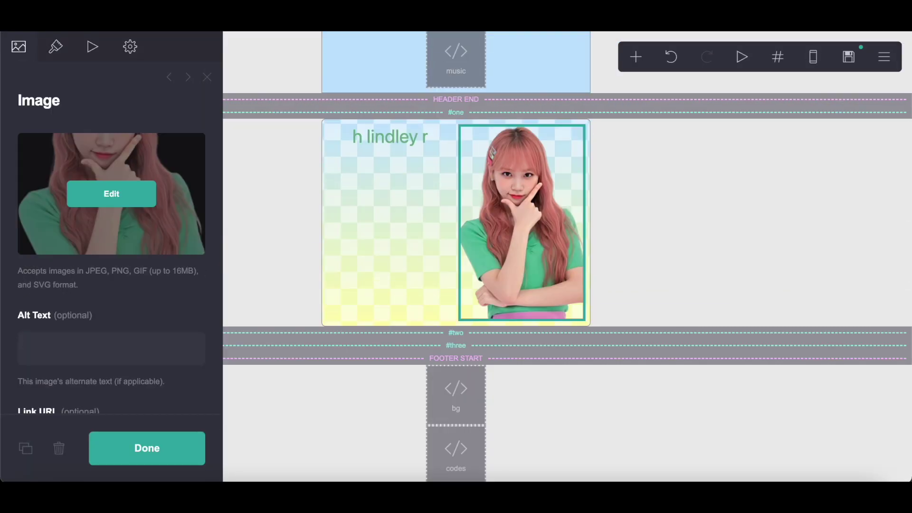
# Step: Add a new container below the photo and copy #DE9CC1 from the notes
pyautogui.click(636, 58)
pyautogui.click(499, 347)
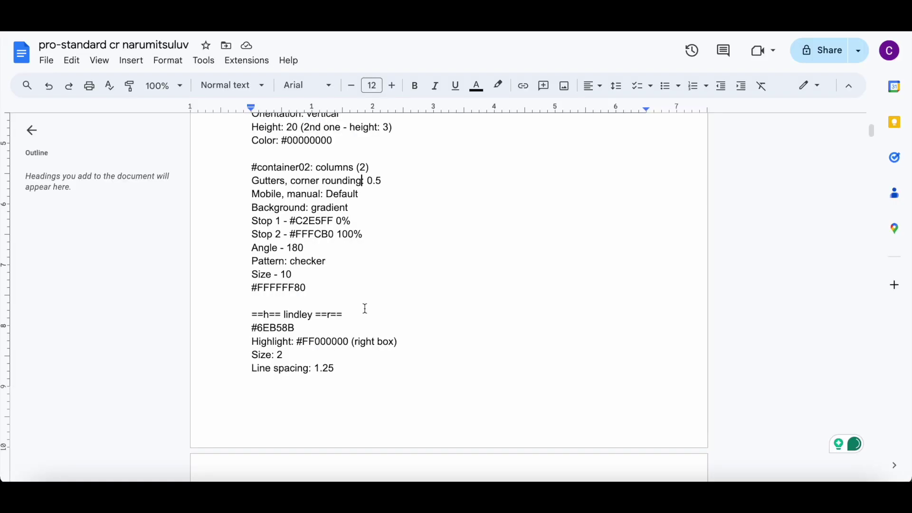
pyautogui.scroll(-5, 364, 309)
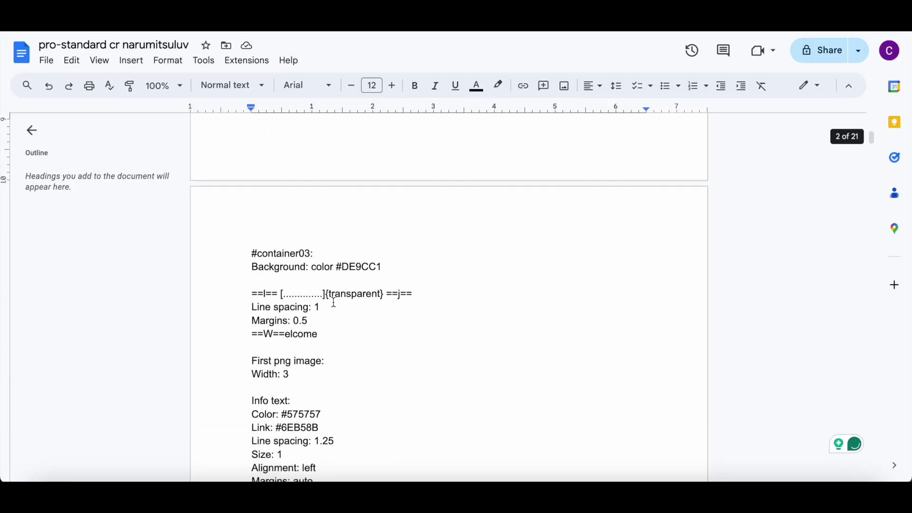
pyautogui.doubleClick(347, 267)
pyautogui.rightClick(396, 266)
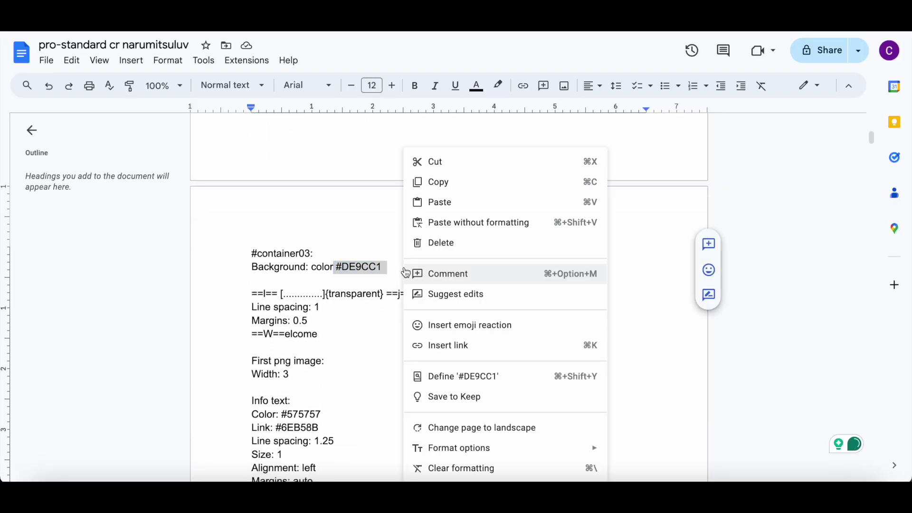
pyautogui.click(474, 186)
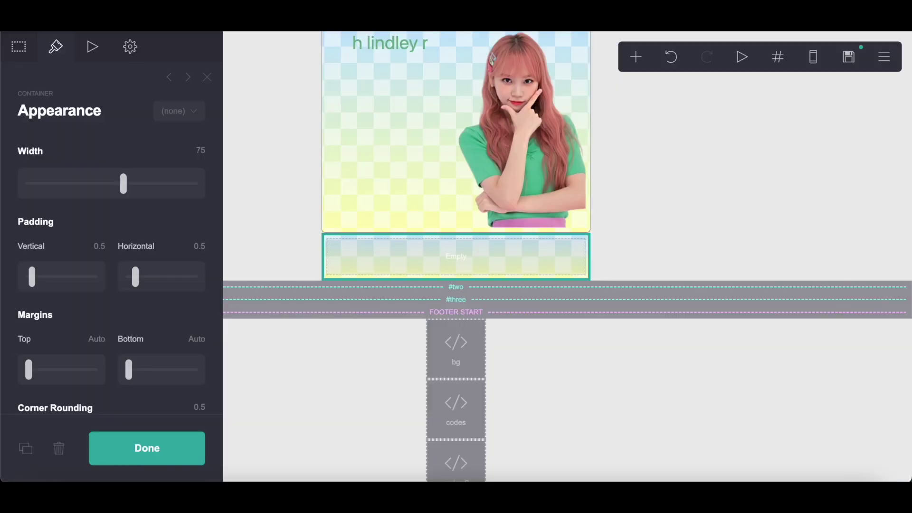
# Step: Make the container background solid #DE9CC1 with no pattern, and add a text element
pyautogui.scroll(-15, 101, 175)
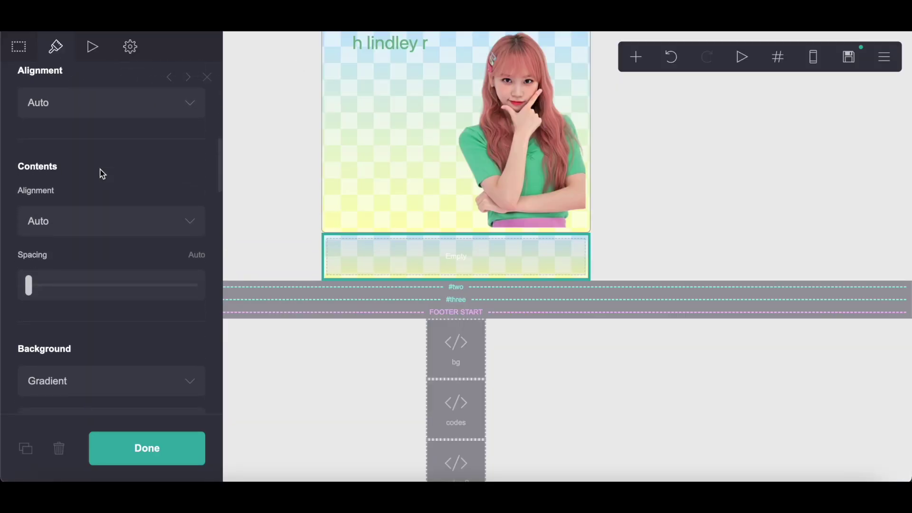
pyautogui.scroll(3, 102, 174)
pyautogui.click(85, 151)
pyautogui.click(81, 128)
pyautogui.click(119, 184)
pyautogui.rightClick(119, 180)
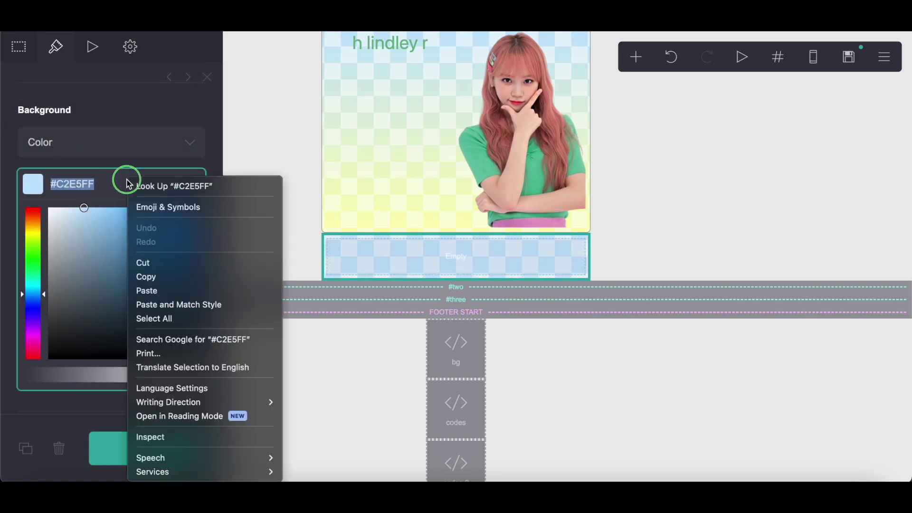
pyautogui.click(163, 293)
pyautogui.click(119, 110)
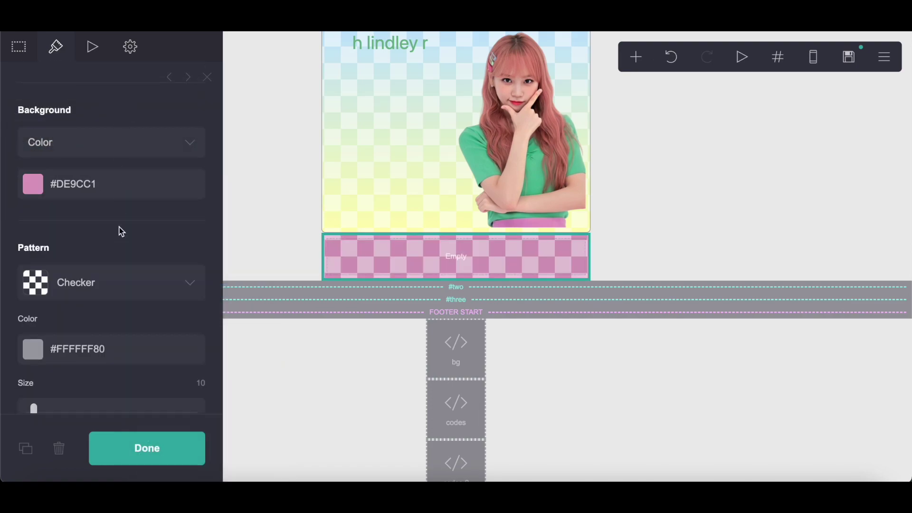
pyautogui.click(118, 283)
pyautogui.click(104, 220)
pyautogui.click(654, 58)
pyautogui.click(480, 104)
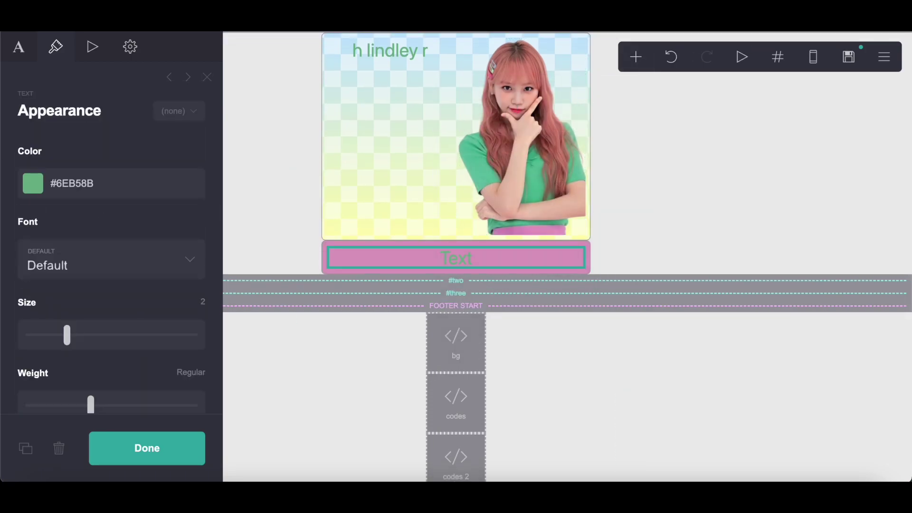
# Step: Replace the placeholder text with the l…j transparent-highlight markup line from the notes
pyautogui.hotkey('alt', 'Tab')
pyautogui.moveTo(250, 291); pyautogui.dragTo(470, 293)
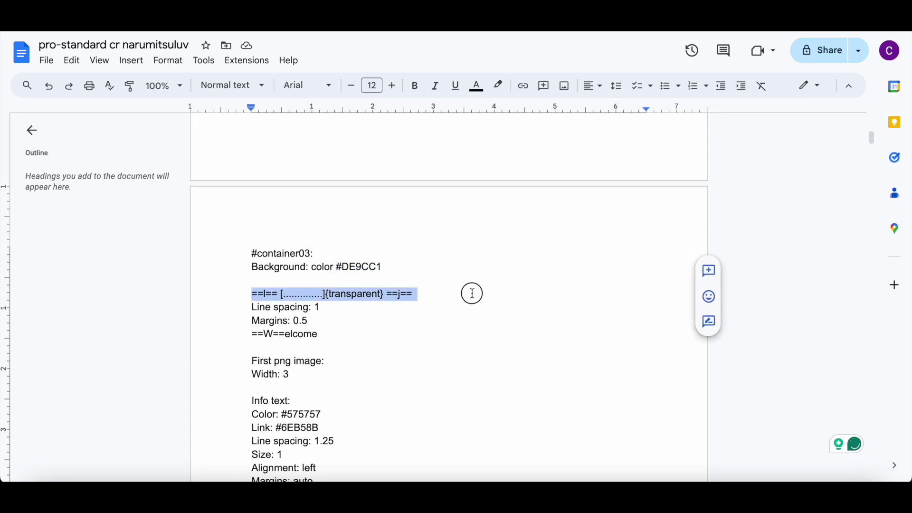
pyautogui.rightClick(471, 293)
pyautogui.click(506, 183)
pyautogui.hotkey('alt', 'Tab')
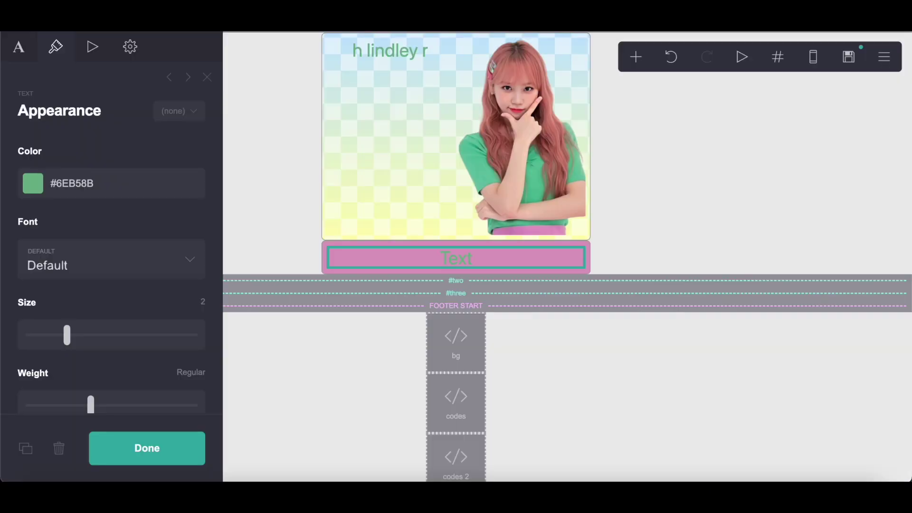
pyautogui.click(19, 48)
pyautogui.doubleClick(40, 149)
pyautogui.rightClick(61, 150)
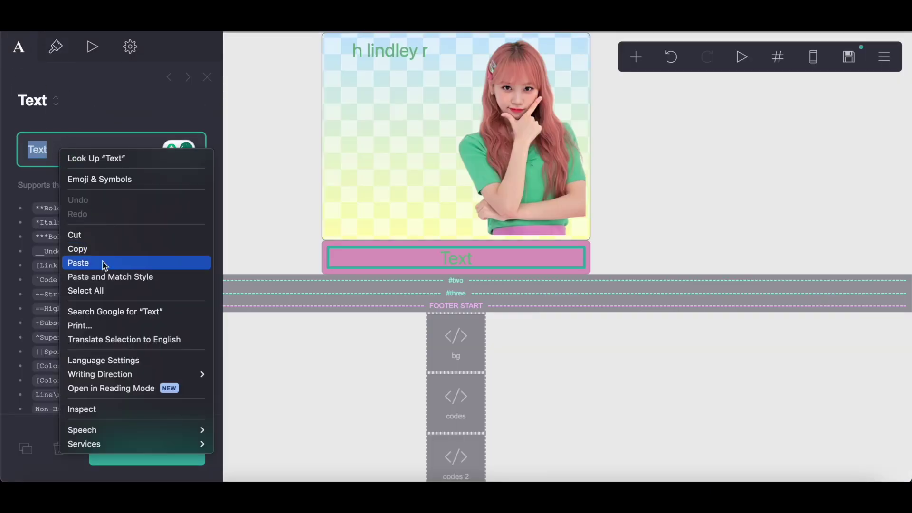
pyautogui.click(101, 267)
# Step: Set that text's line spacing to 1 and its margins to 1.125
pyautogui.click(19, 47)
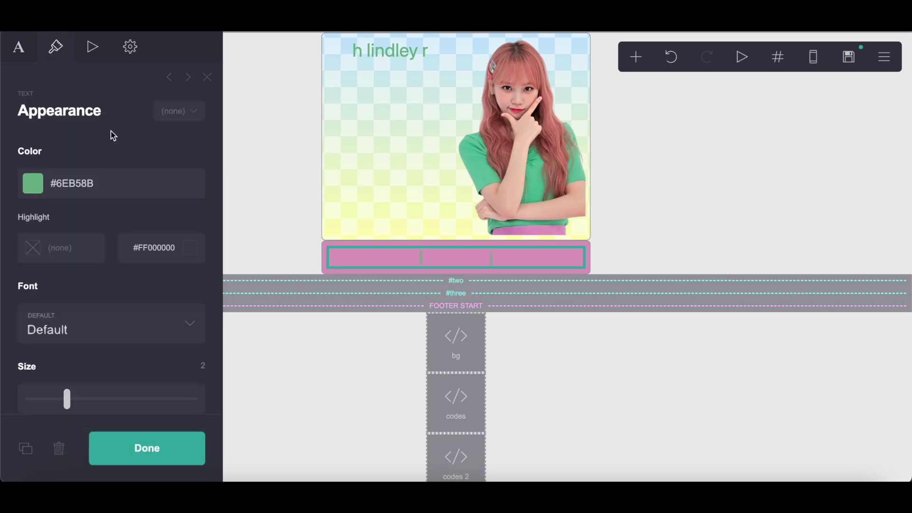
pyautogui.scroll(-3, 202, 375)
pyautogui.click(201, 373)
pyautogui.write('1')
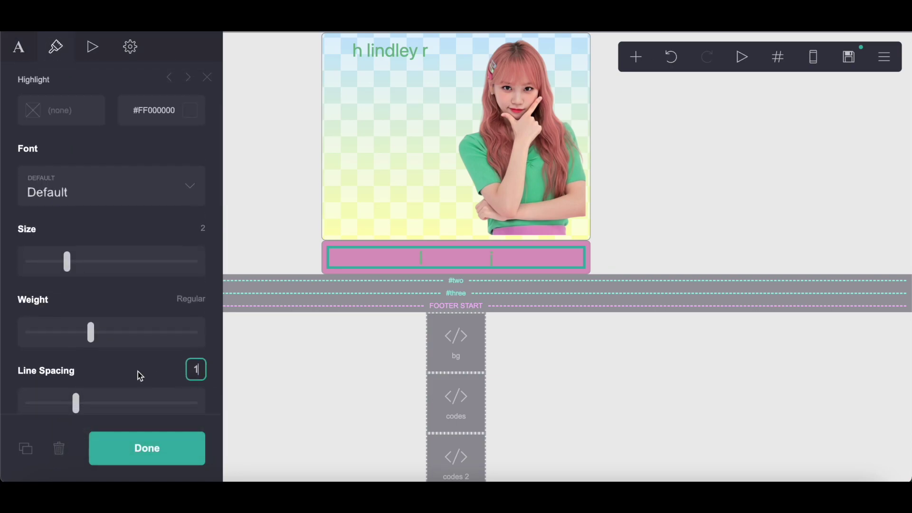
pyautogui.click(138, 372)
pyautogui.scroll(-1, 138, 372)
pyautogui.scroll(-12, 138, 371)
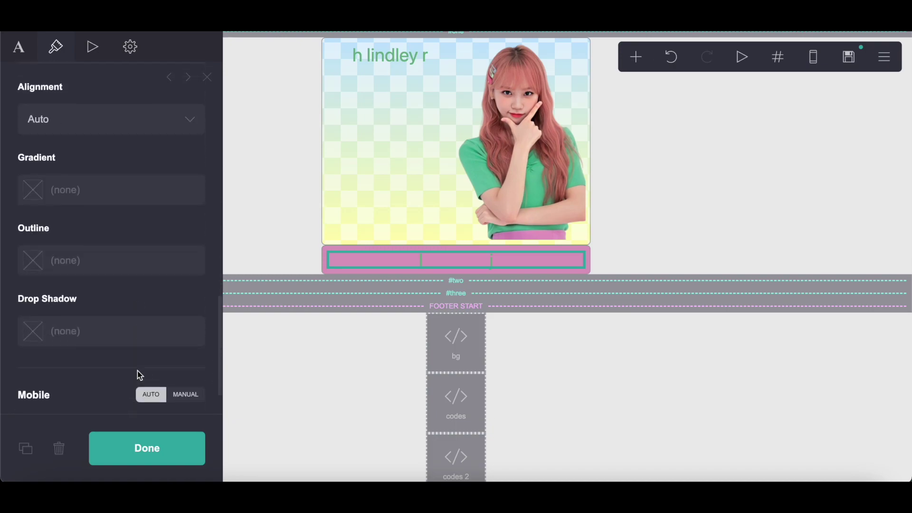
pyautogui.scroll(10, 138, 372)
pyautogui.moveTo(30, 310)
pyautogui.mouseDown()
pyautogui.moveTo(64, 309)
pyautogui.moveTo(48, 311)
pyautogui.mouseUp()
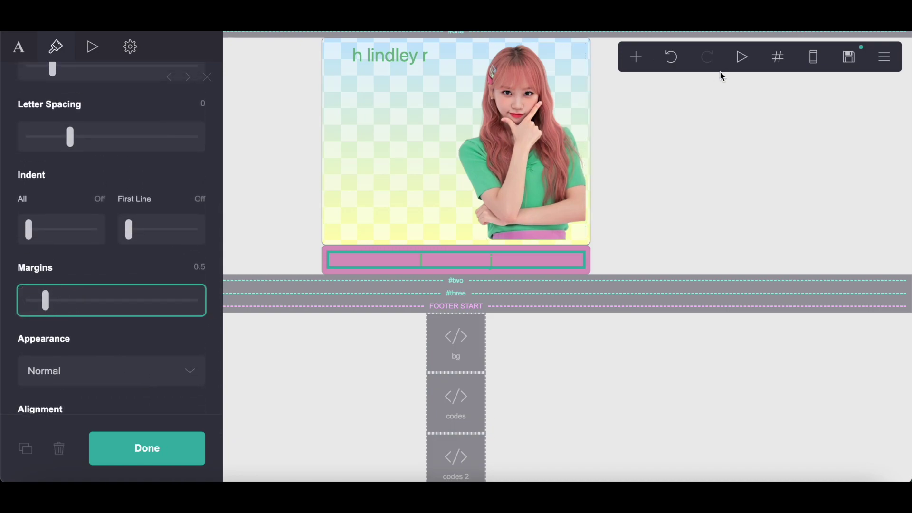
# Step: Add a second text element containing the ==W==elcome markup copied from the notes
pyautogui.click(638, 58)
pyautogui.click(504, 106)
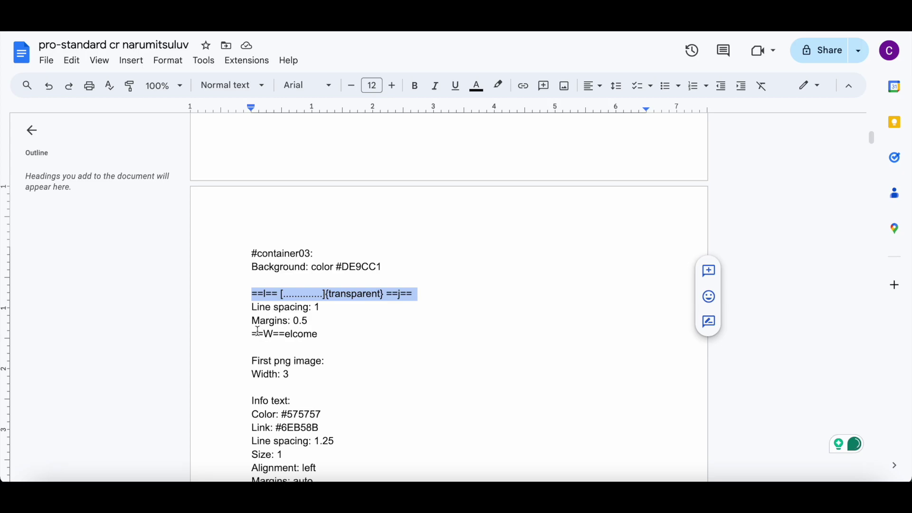
pyautogui.moveTo(253, 334); pyautogui.dragTo(340, 335)
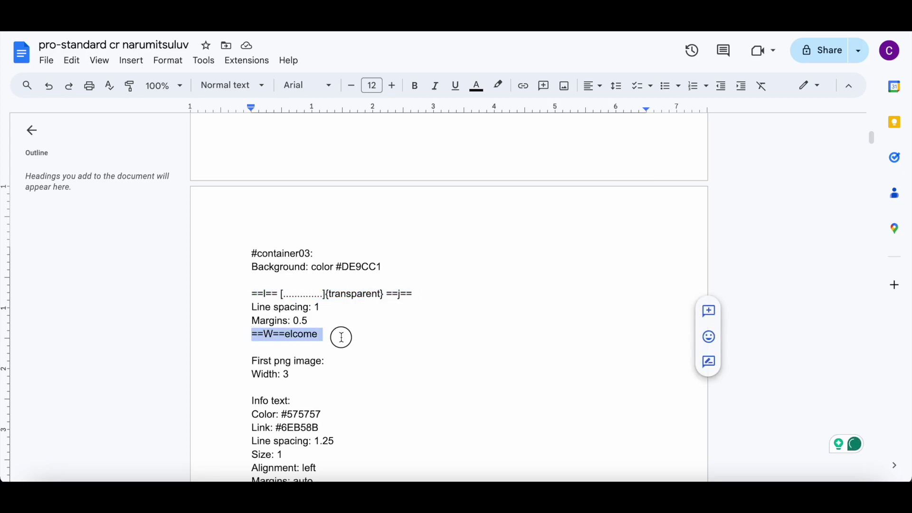
pyautogui.rightClick(341, 336)
pyautogui.click(407, 182)
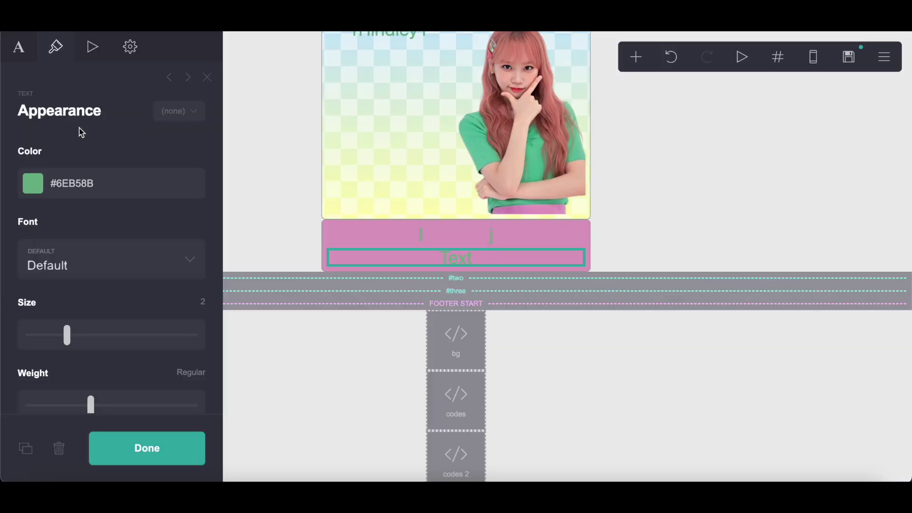
pyautogui.click(18, 52)
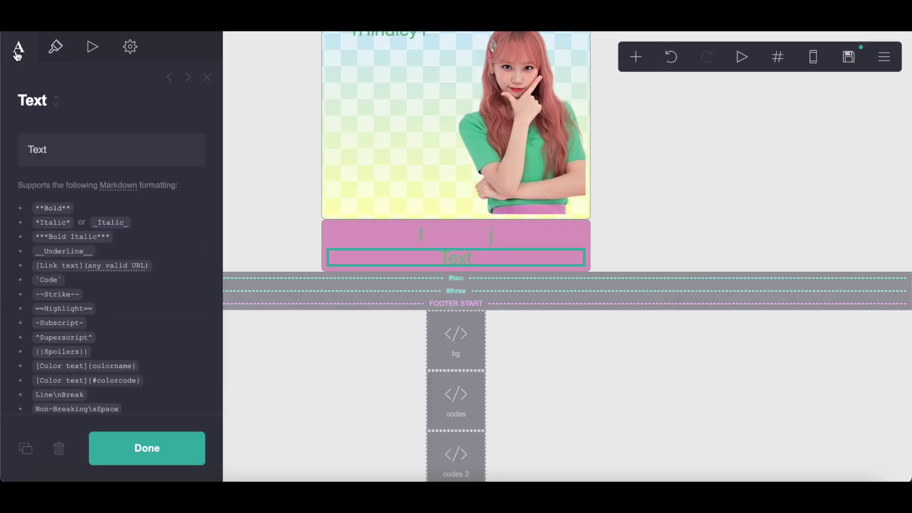
pyautogui.moveTo(26, 150); pyautogui.dragTo(58, 153)
pyautogui.rightClick(58, 153)
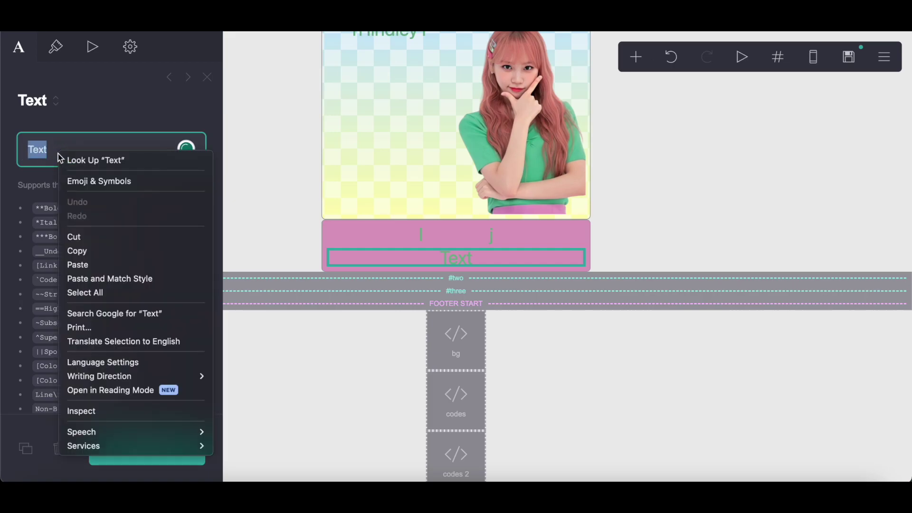
pyautogui.click(104, 264)
pyautogui.click(637, 57)
# Step: Add an image element below the Welcome text in the pink container
pyautogui.click(485, 137)
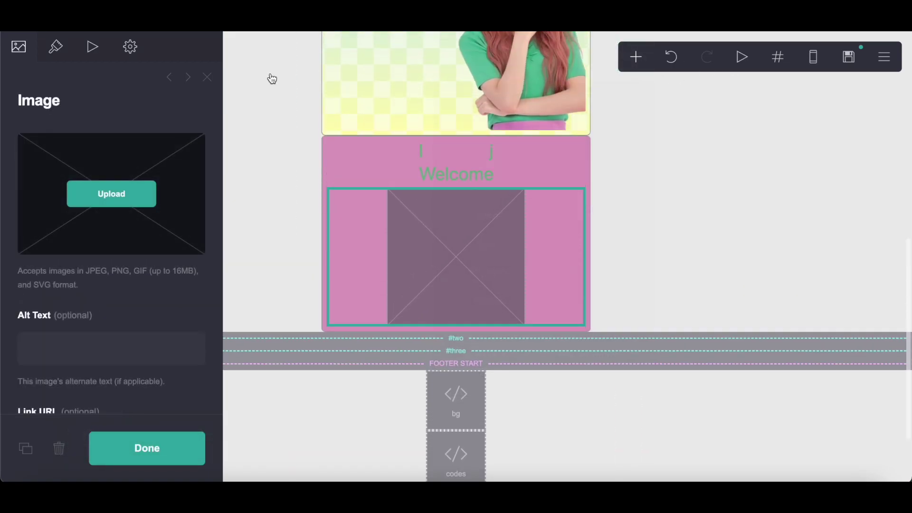
pyautogui.click(55, 46)
pyautogui.click(200, 157)
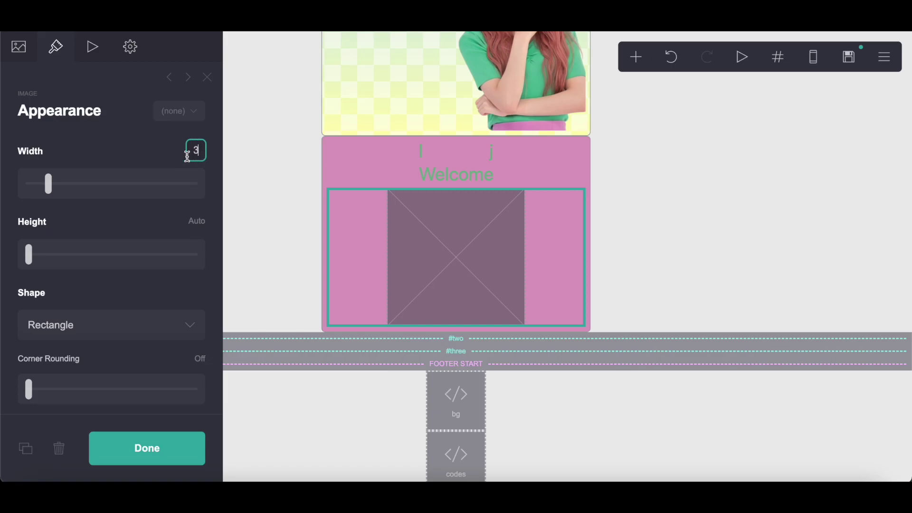
pyautogui.click(20, 61)
# Step: Upload download (10).png, widen the crop on both sides, and accept it
pyautogui.click(102, 186)
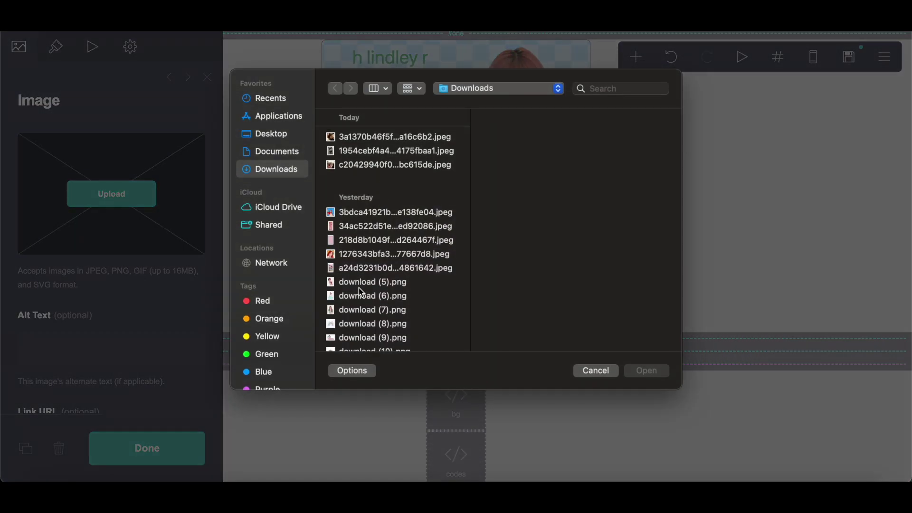
pyautogui.scroll(-5, 363, 312)
pyautogui.click(358, 279)
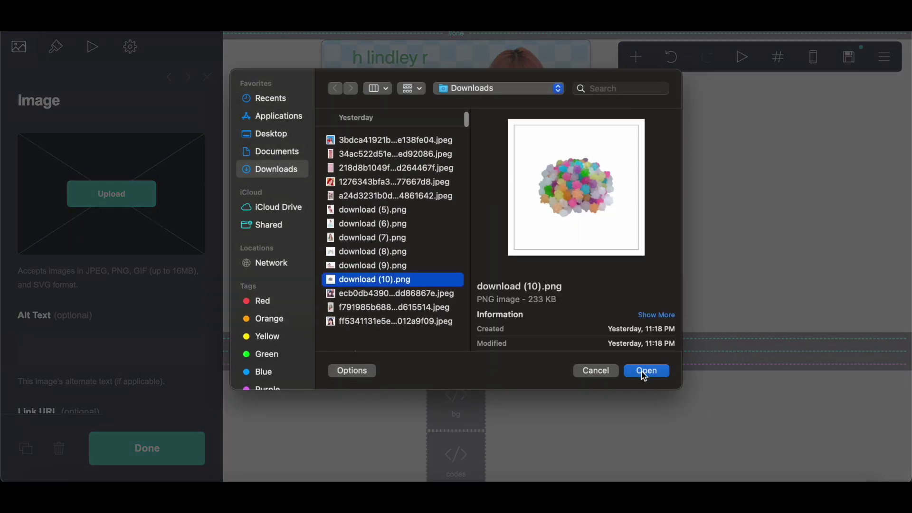
pyautogui.click(638, 376)
pyautogui.moveTo(347, 278); pyautogui.dragTo(332, 282)
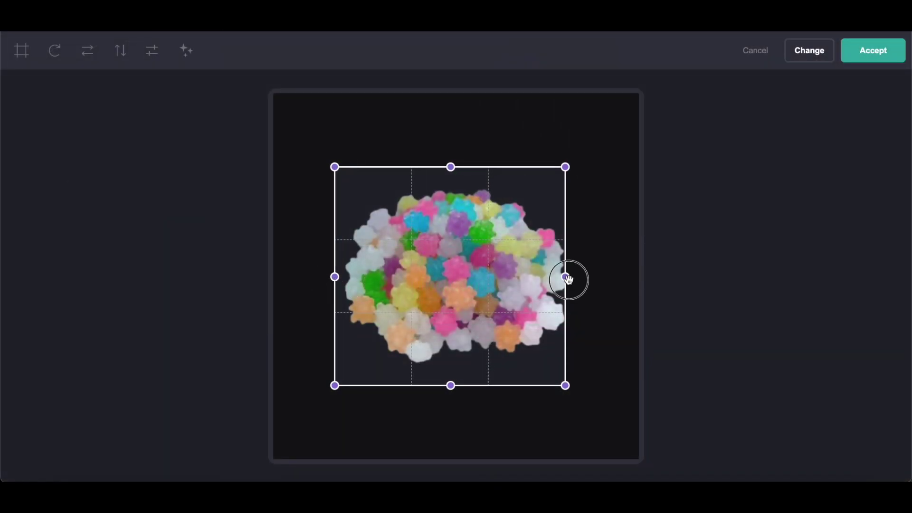
pyautogui.moveTo(567, 278); pyautogui.dragTo(582, 278)
pyautogui.click(891, 60)
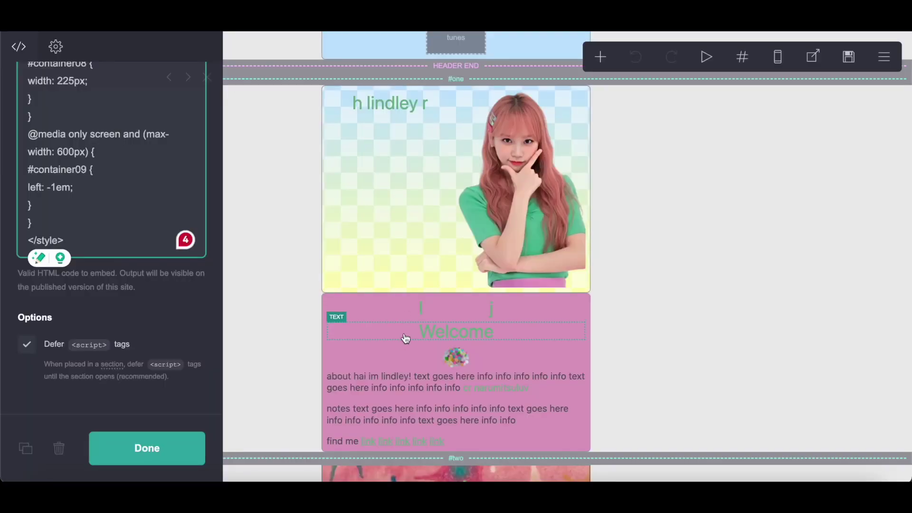
# Step: Copy all the markdown from the existing about/notes text block
pyautogui.click(404, 380)
pyautogui.click(18, 46)
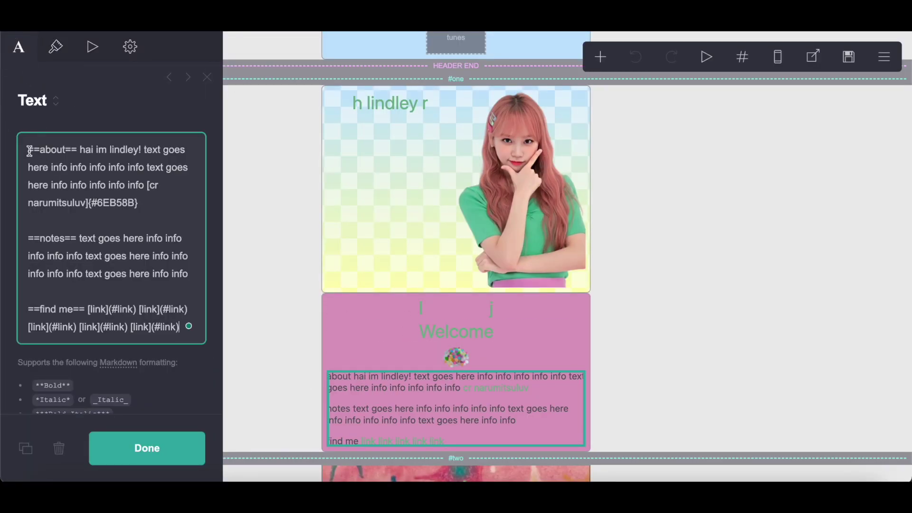
pyautogui.moveTo(29, 152); pyautogui.dragTo(181, 327)
pyautogui.rightClick(96, 271)
pyautogui.click(114, 277)
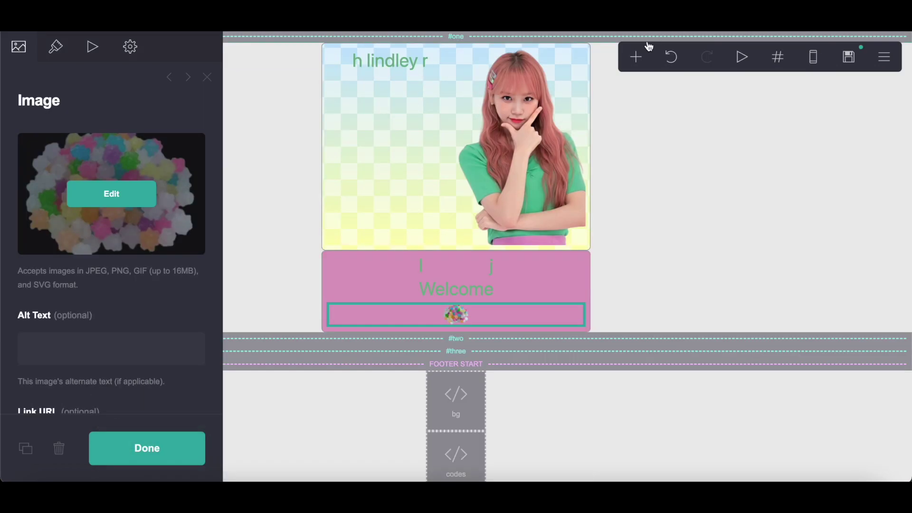
# Step: Add a new Text element and set its text colour to #575757
pyautogui.click(637, 56)
pyautogui.click(494, 105)
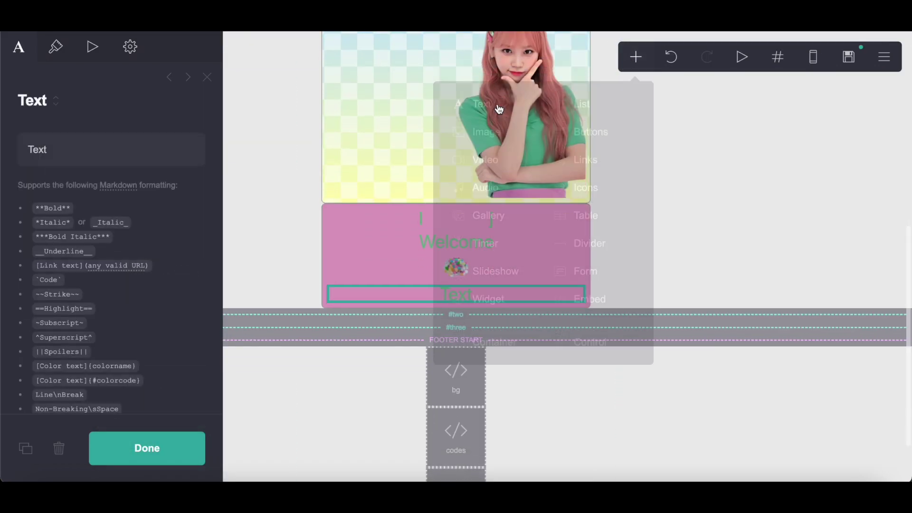
pyautogui.click(54, 48)
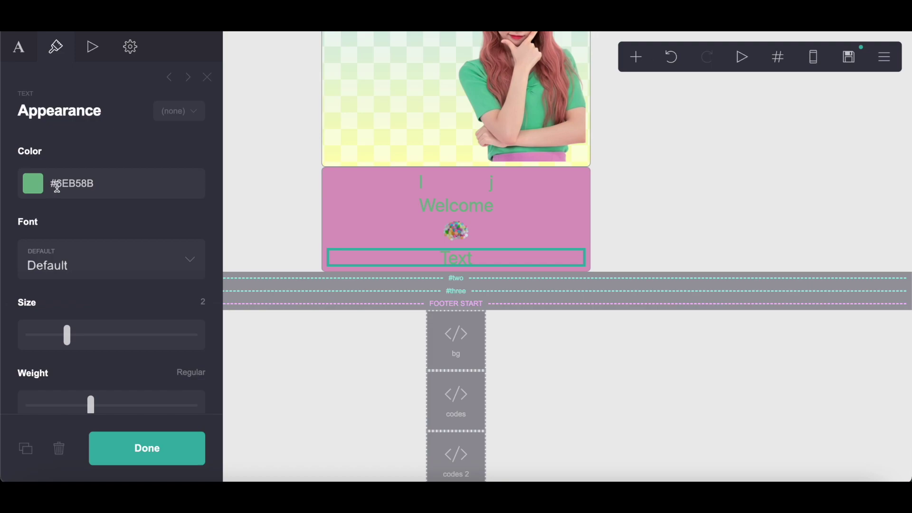
pyautogui.click(88, 184)
pyautogui.tripleClick(181, 185)
pyautogui.write('#5757')
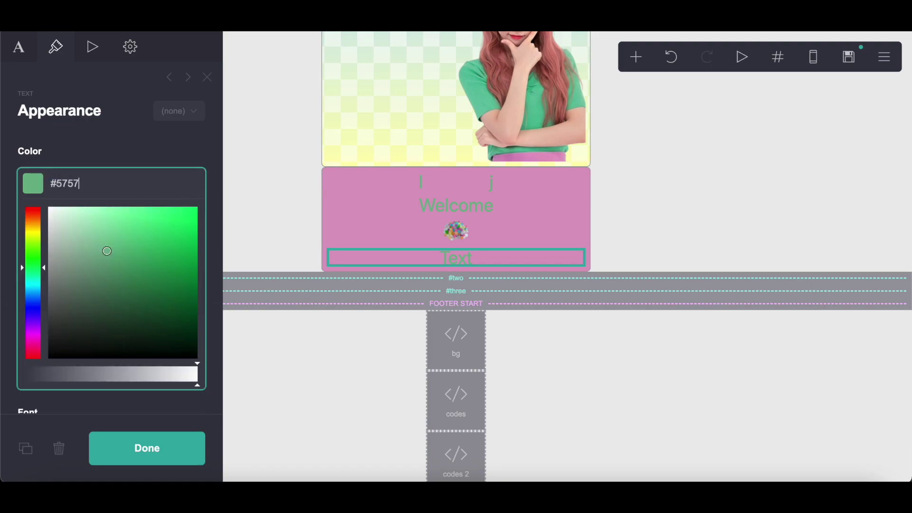
pyautogui.write('57')
pyautogui.click(182, 160)
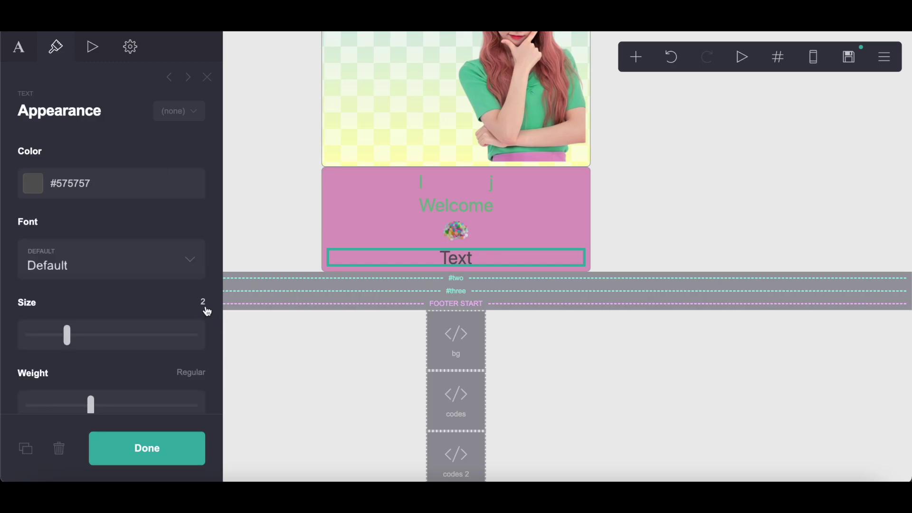
# Step: Give the new text line spacing 1.25, Auto margins and Left alignment
pyautogui.scroll(-3, 153, 311)
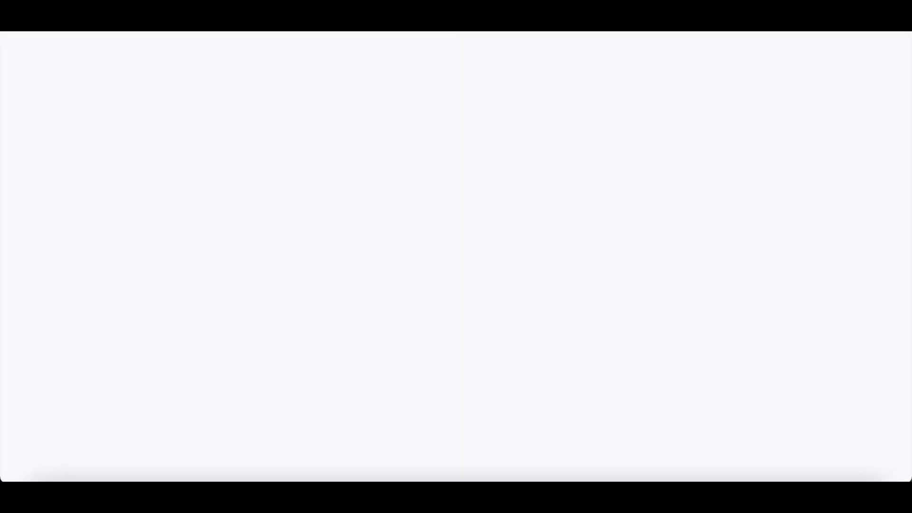
pyautogui.scroll(-2, 300, 314)
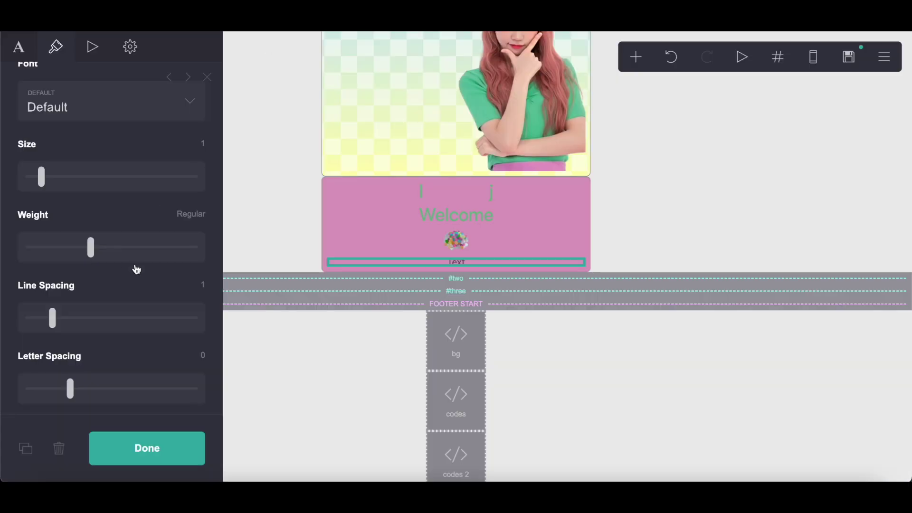
pyautogui.write('5')
pyautogui.press('Return')
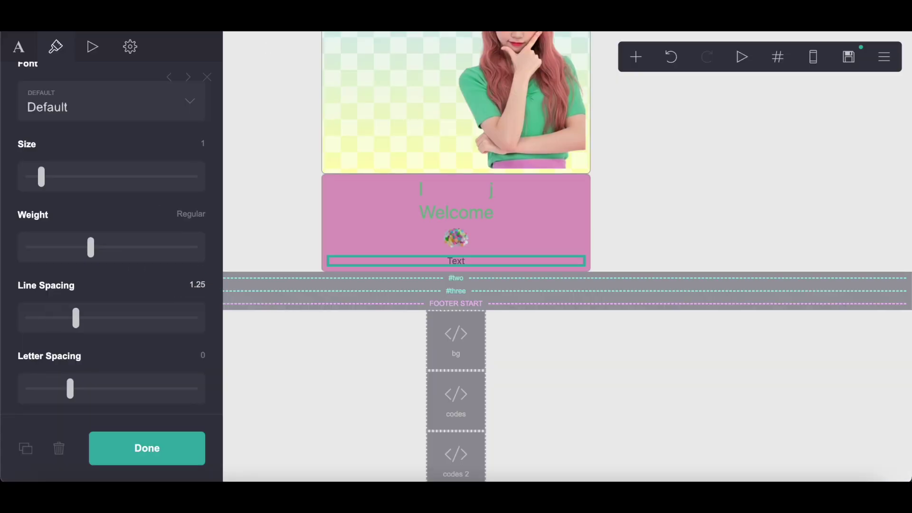
pyautogui.scroll(-10, 92, 286)
pyautogui.scroll(6, 92, 286)
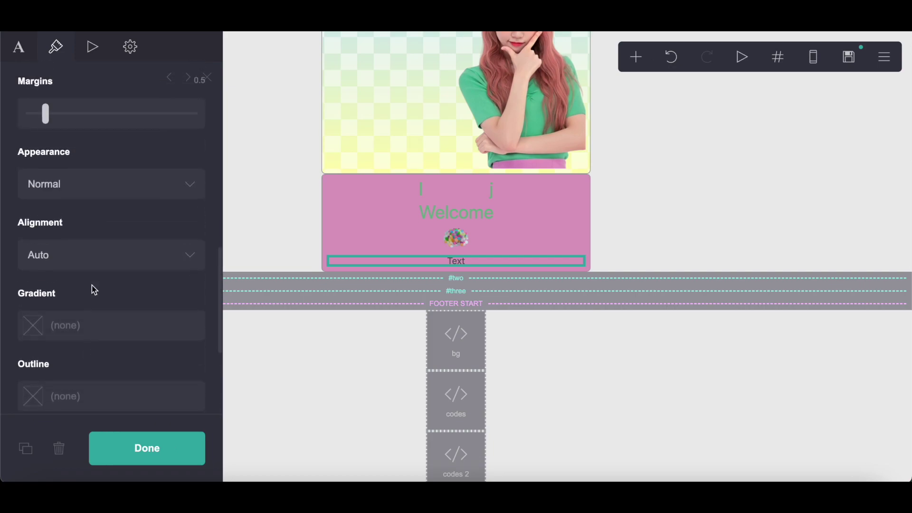
pyautogui.moveTo(51, 152); pyautogui.dragTo(28, 153)
pyautogui.click(88, 294)
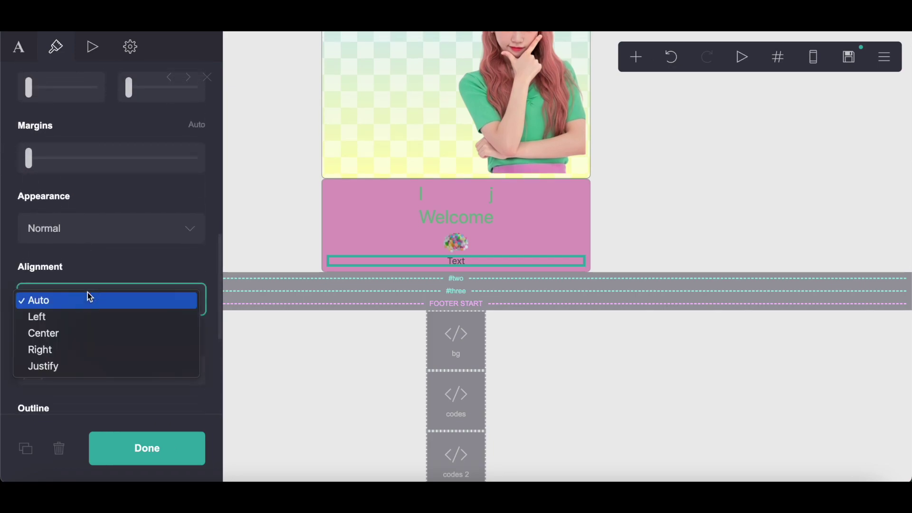
pyautogui.click(84, 317)
# Step: Paste the copied about markdown into the new text block
pyautogui.click(18, 46)
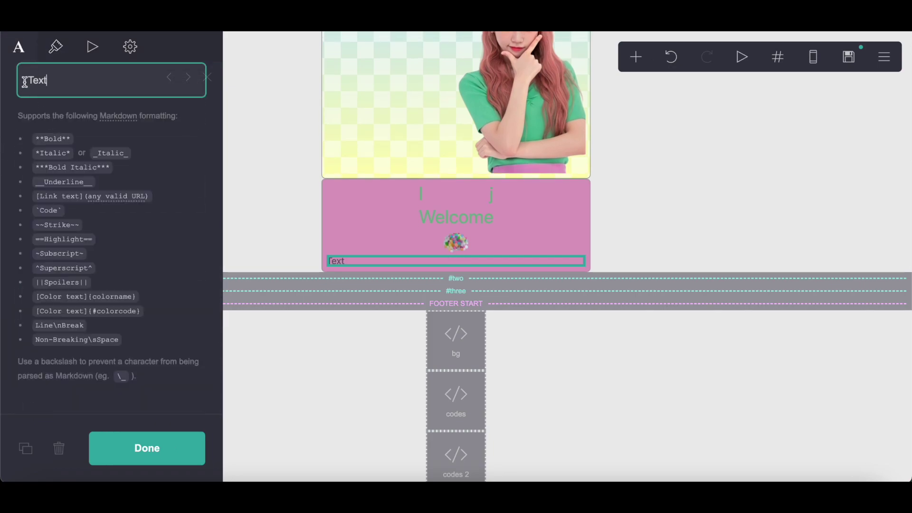
pyautogui.rightClick(78, 73)
pyautogui.click(103, 186)
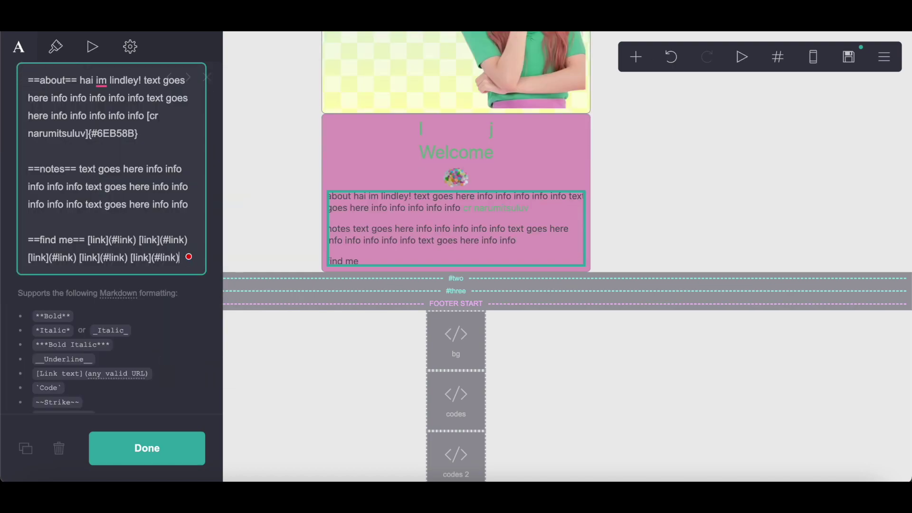
# Step: Copy the Welcome heading's green and apply it as the about text's link colour #6EB58B
pyautogui.click(385, 161)
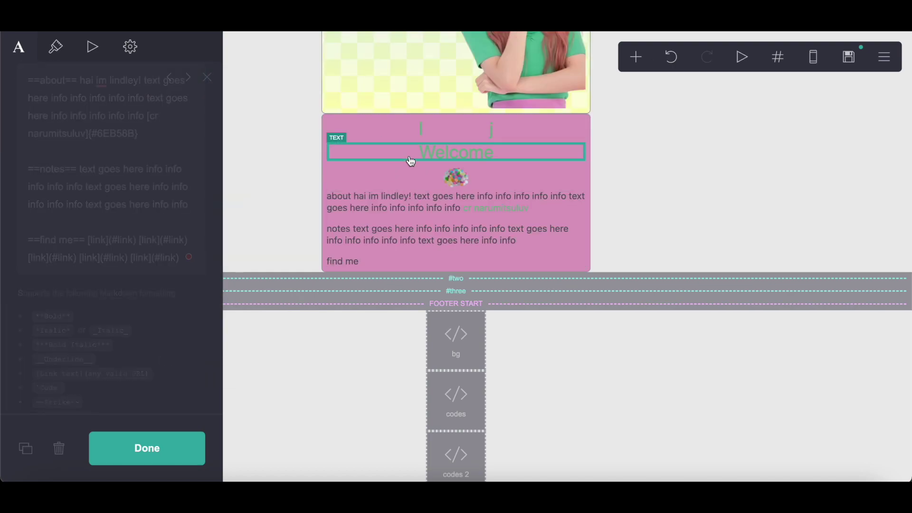
pyautogui.click(55, 58)
pyautogui.moveTo(48, 179); pyautogui.dragTo(116, 179)
pyautogui.rightClick(118, 178)
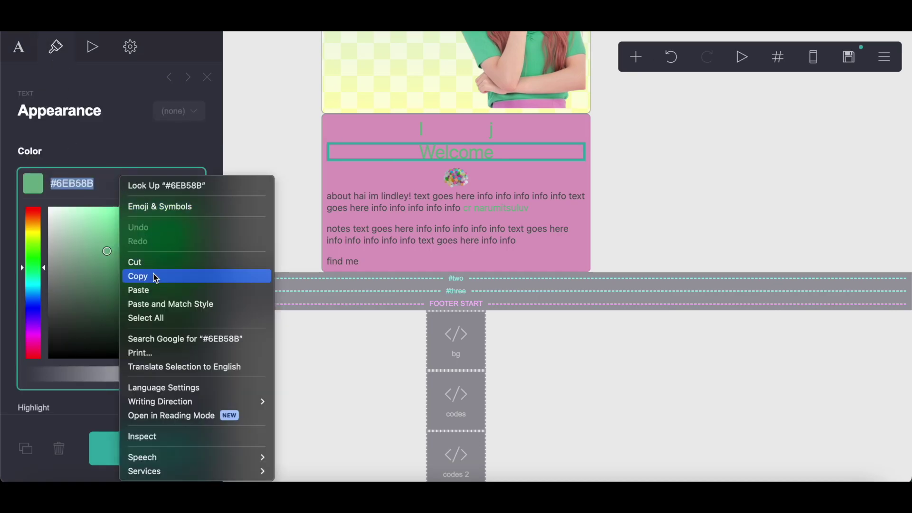
pyautogui.click(156, 276)
pyautogui.click(378, 240)
pyautogui.click(57, 257)
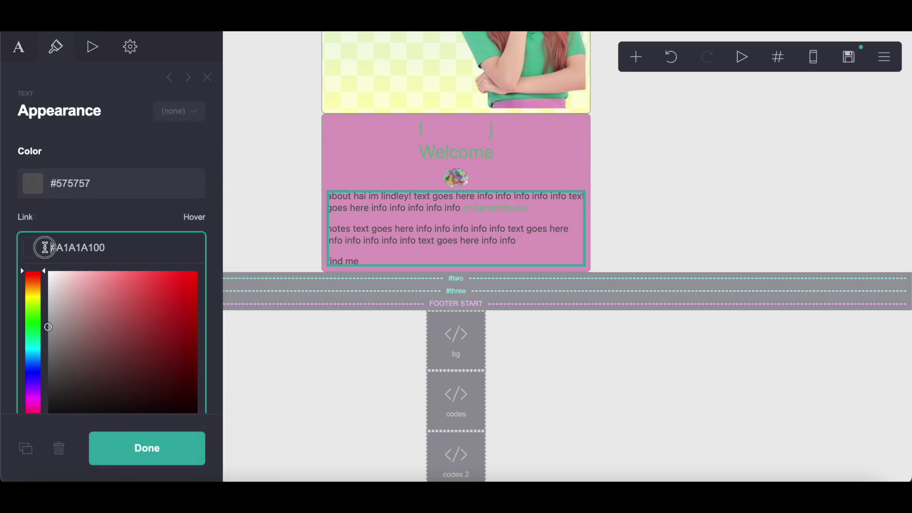
pyautogui.moveTo(42, 248); pyautogui.dragTo(149, 249)
pyautogui.rightClick(149, 248)
pyautogui.click(175, 291)
pyautogui.click(85, 222)
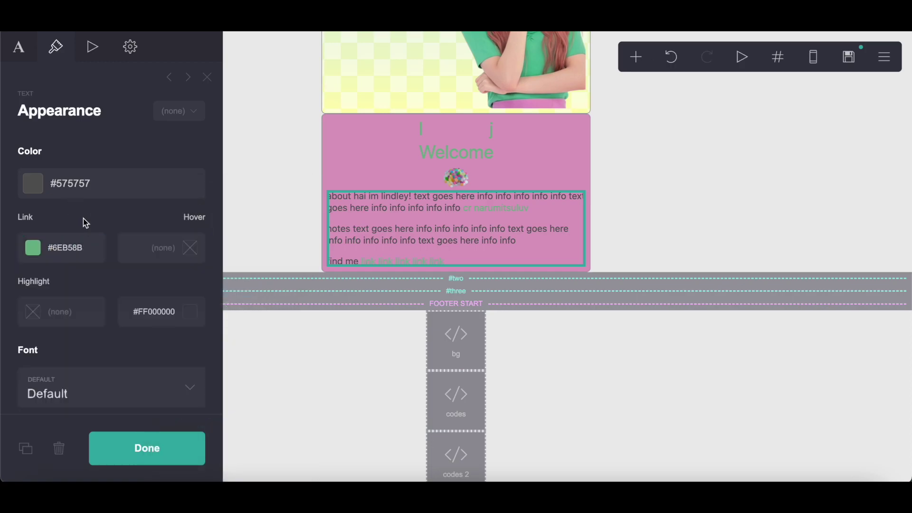
pyautogui.doubleClick(422, 240)
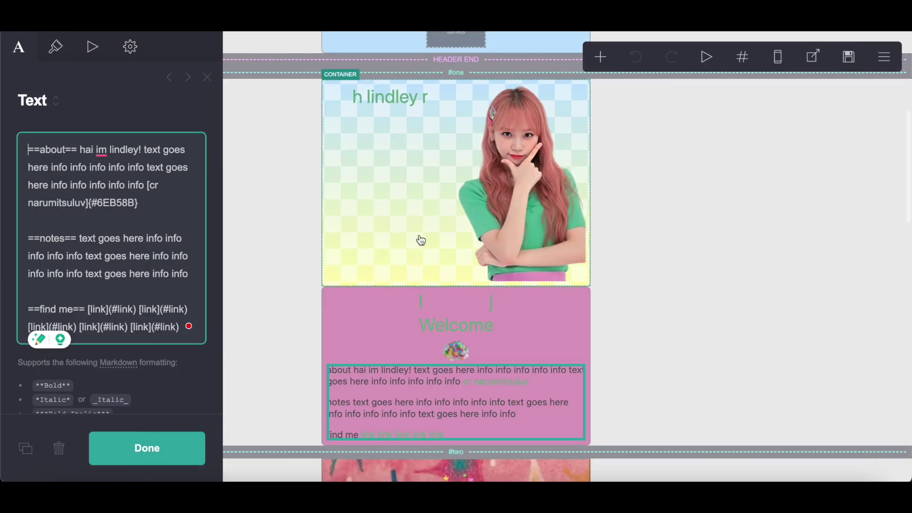
# Step: Add an empty container and place it into the #two section
pyautogui.press('Escape')
pyautogui.click(635, 57)
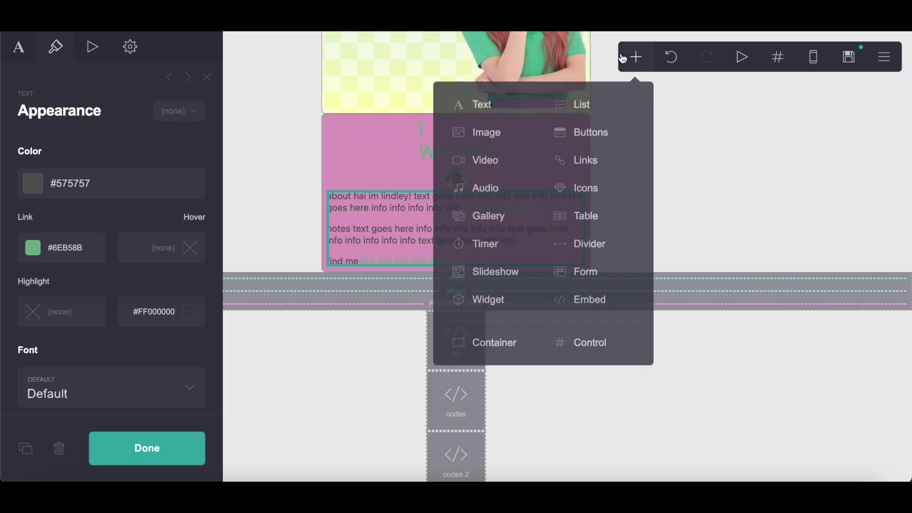
pyautogui.click(492, 349)
pyautogui.moveTo(427, 284); pyautogui.dragTo(475, 289)
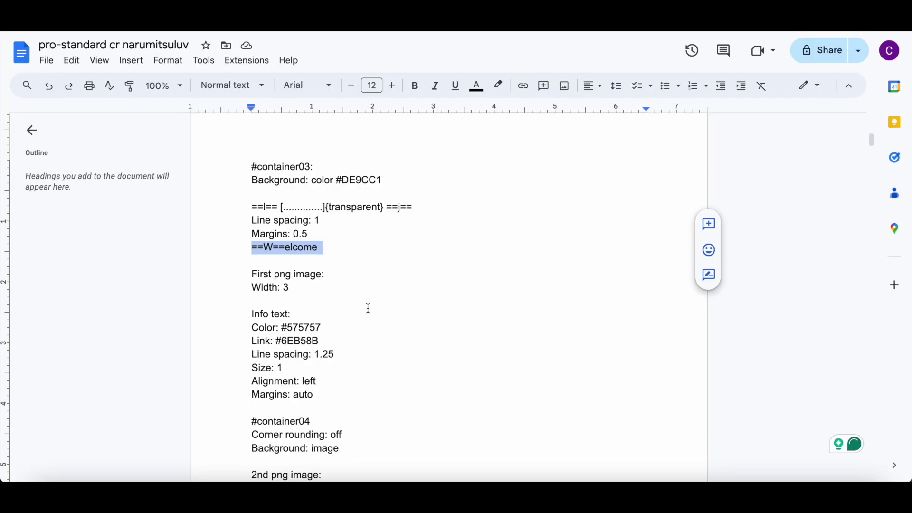
# Step: Give the container an uncropped pink star-pattern image background
pyautogui.scroll(-2, 367, 308)
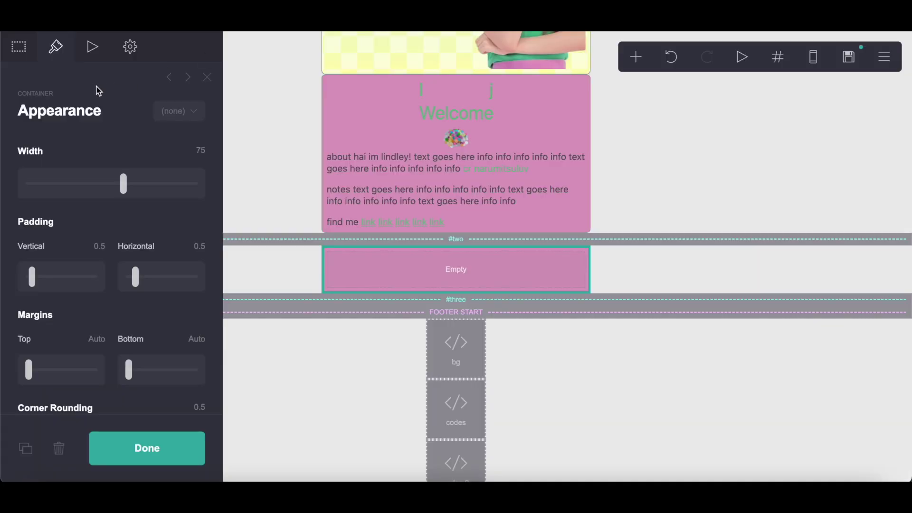
pyautogui.scroll(-8, 106, 336)
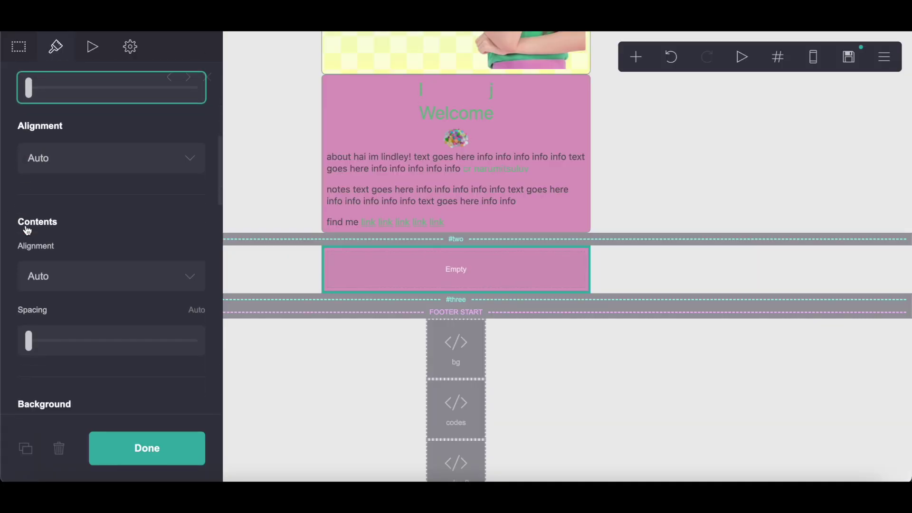
pyautogui.scroll(-5, 28, 231)
pyautogui.click(70, 184)
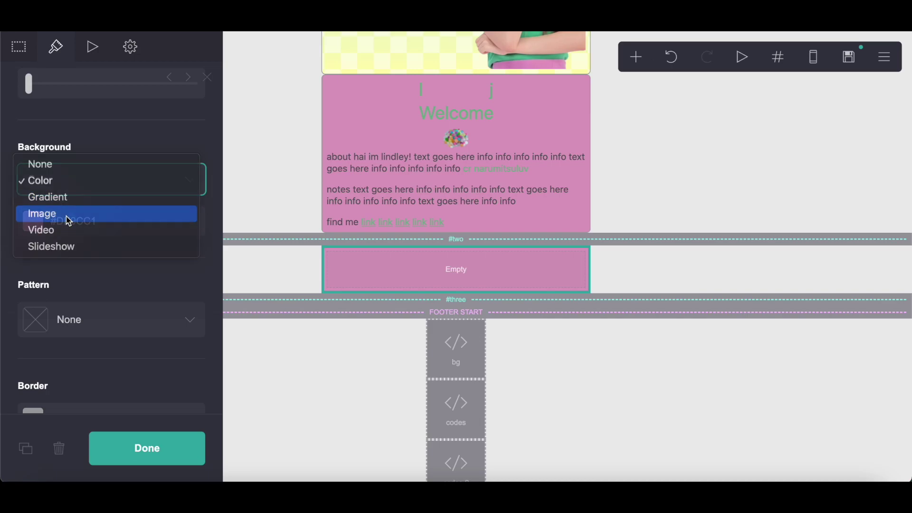
pyautogui.click(66, 217)
pyautogui.click(123, 281)
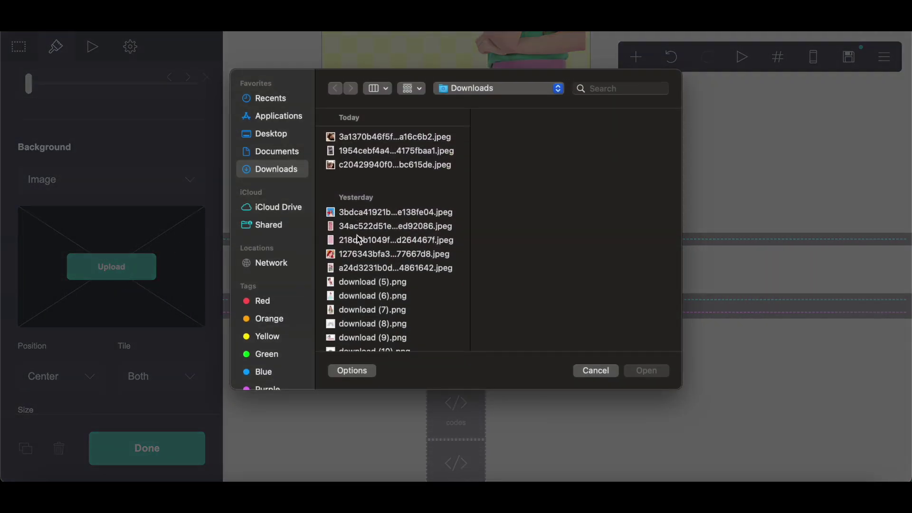
pyautogui.click(357, 231)
pyautogui.click(647, 376)
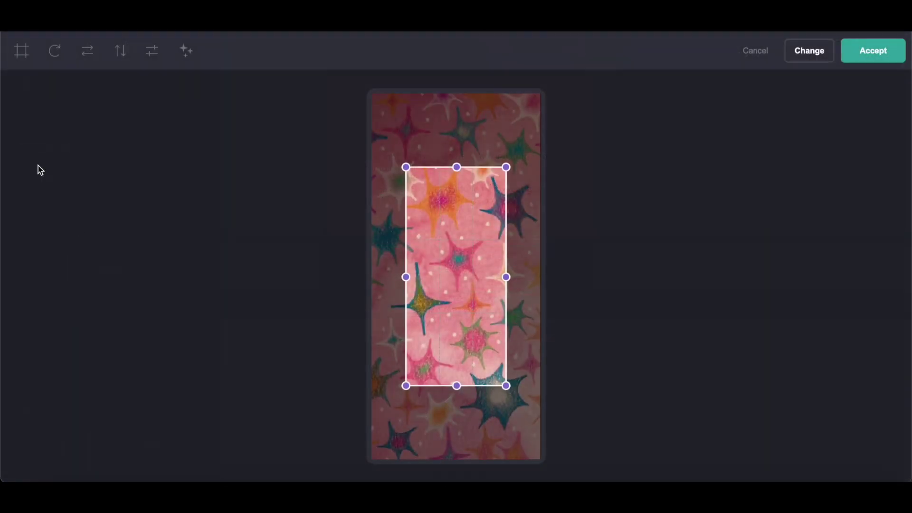
pyautogui.click(22, 52)
pyautogui.click(874, 51)
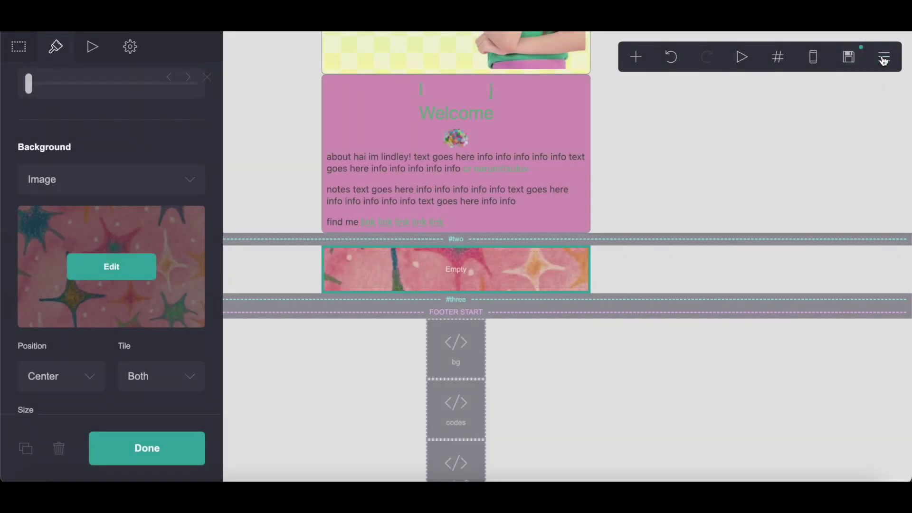
# Step: Add an image inside the container using the uncropped rainbow picture download (8).png
pyautogui.click(636, 56)
pyautogui.click(487, 130)
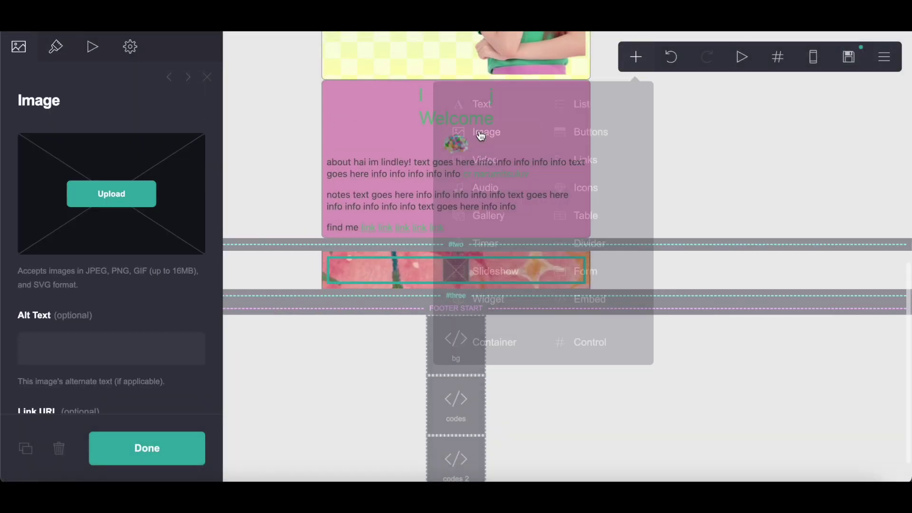
pyautogui.click(97, 191)
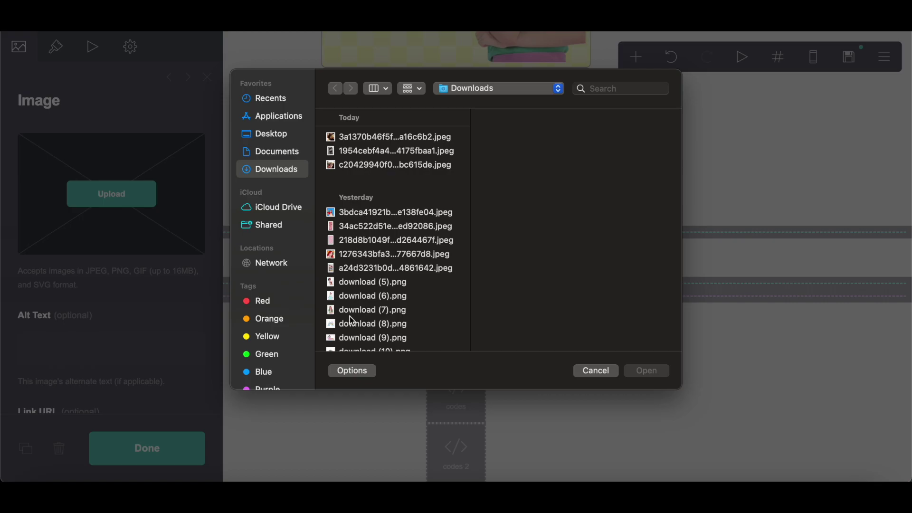
pyautogui.click(350, 325)
pyautogui.click(638, 373)
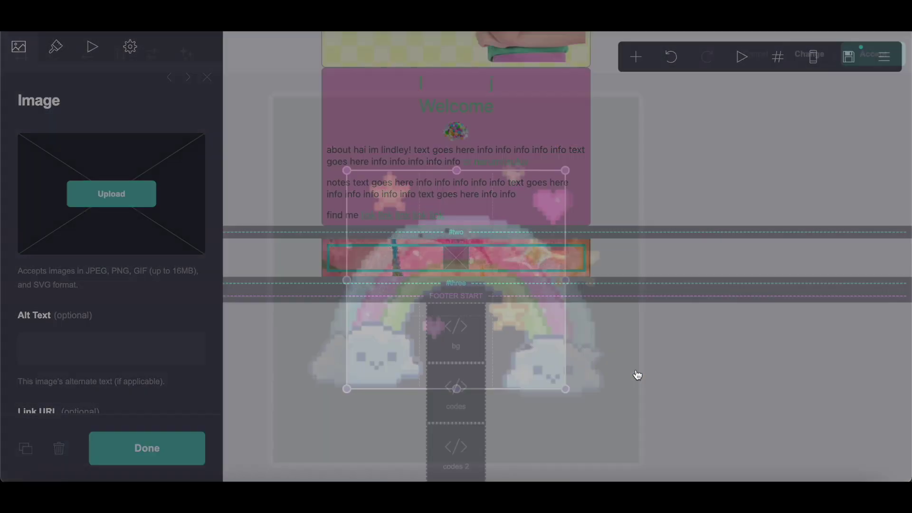
pyautogui.click(20, 52)
pyautogui.click(870, 49)
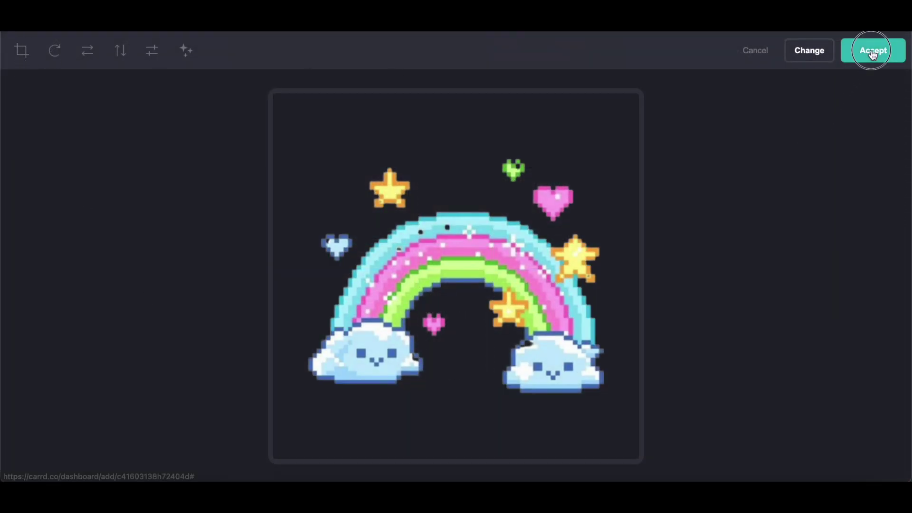
# Step: Copy the #C2E5FF colour code from the styling notes document
pyautogui.hotkey('ctrl', 'Tab')
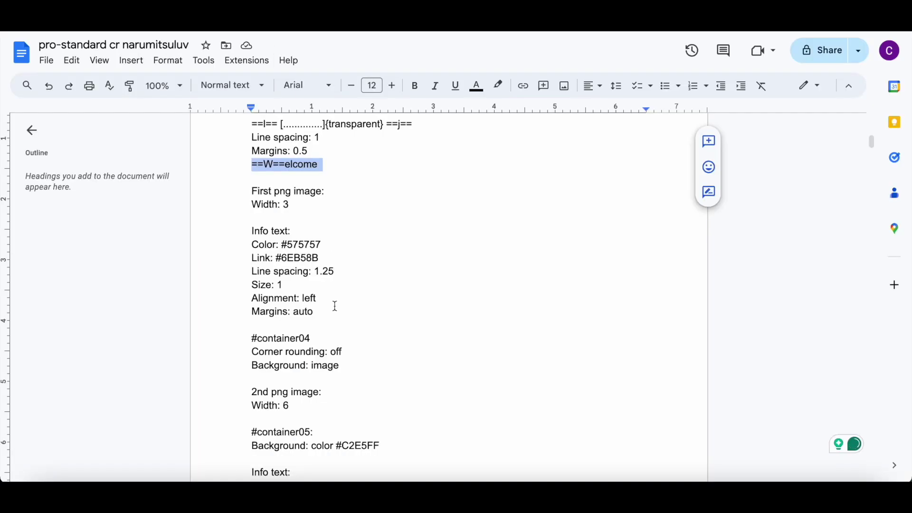
pyautogui.scroll(-2, 335, 306)
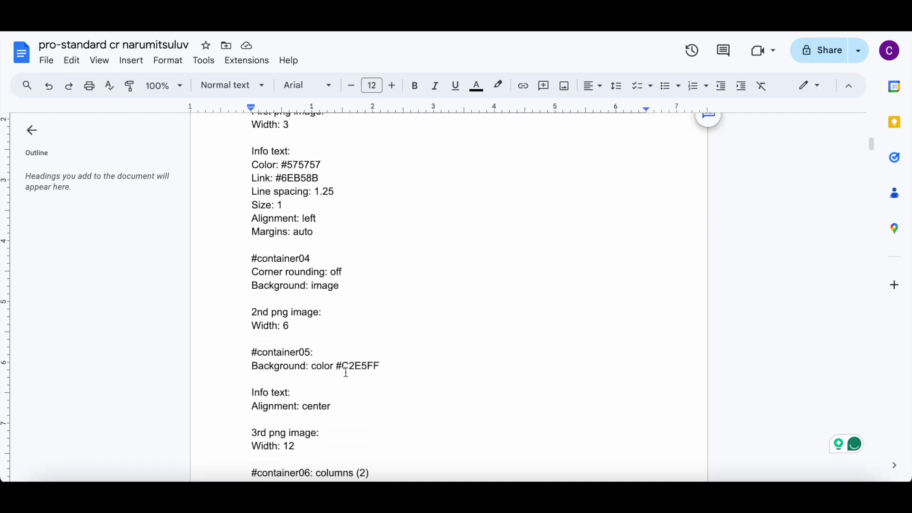
pyautogui.rightClick(337, 367)
pyautogui.click(450, 186)
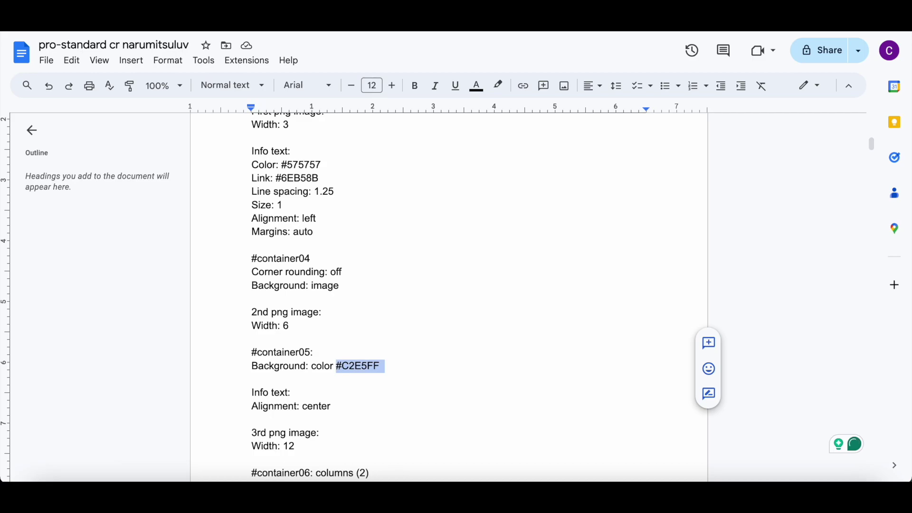
pyautogui.hotkey('ctrl', 'Tab')
# Step: Set the rainbow image width to 6 and add an empty container below it
pyautogui.click(55, 46)
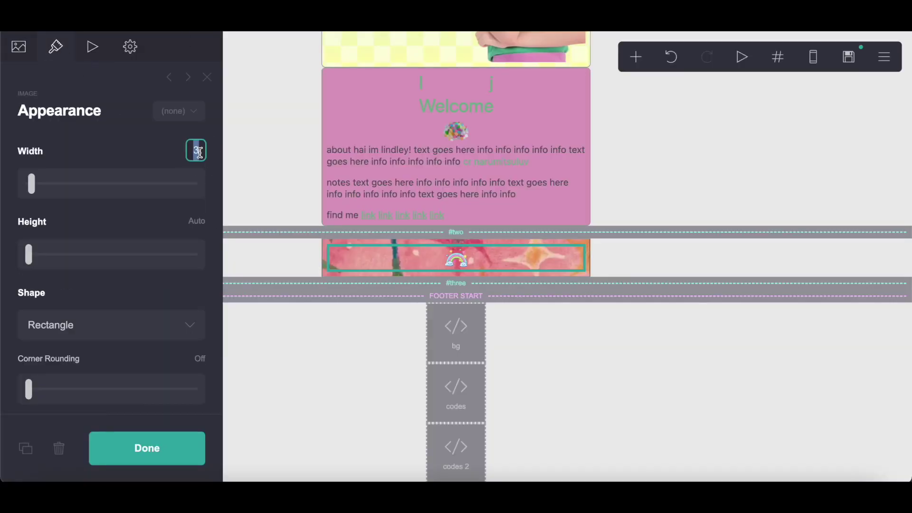
pyautogui.press('Return')
pyautogui.click(635, 57)
pyautogui.click(496, 342)
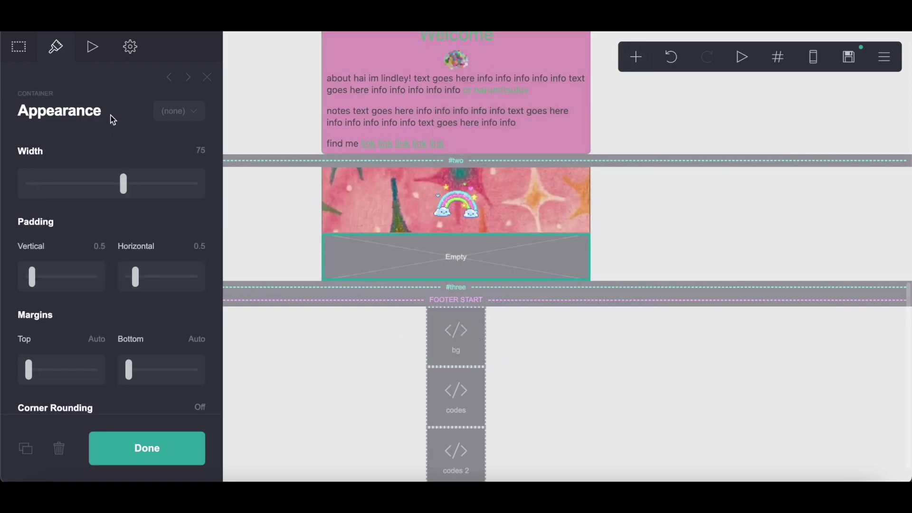
# Step: Change the container background to a plain #C2E5FF colour, replacing #DE9CC1
pyautogui.scroll(-10, 112, 121)
pyautogui.click(62, 294)
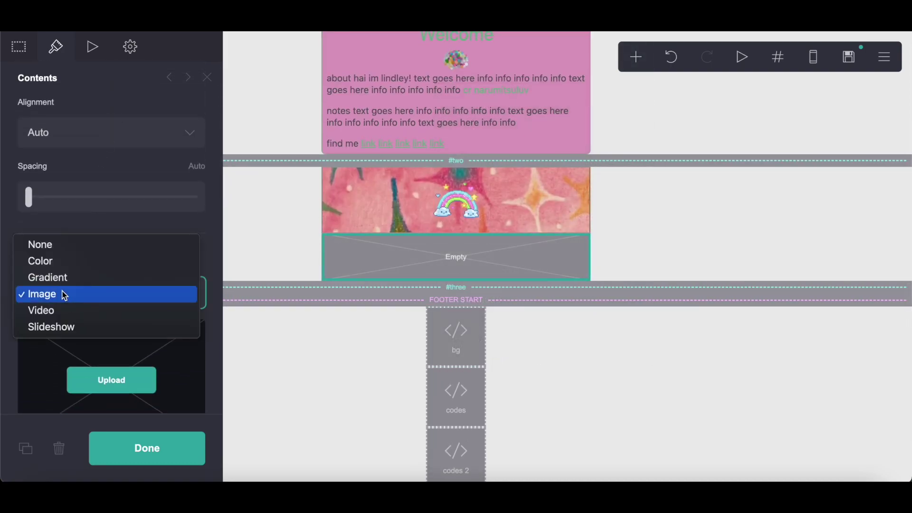
pyautogui.click(64, 262)
pyautogui.scroll(-3, 62, 261)
pyautogui.moveTo(52, 215); pyautogui.dragTo(108, 214)
pyautogui.rightClick(115, 216)
pyautogui.click(134, 291)
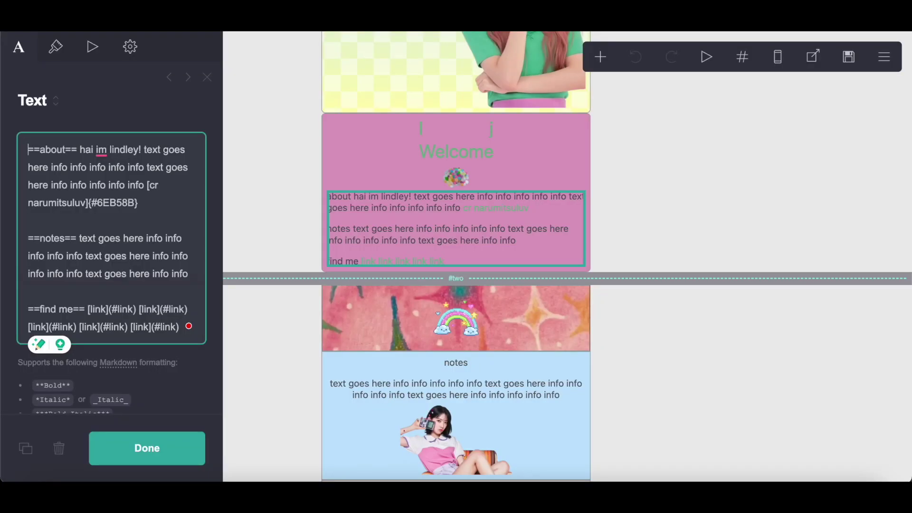
# Step: Copy all the text from the existing notes text block
pyautogui.scroll(-3, 398, 270)
pyautogui.click(398, 228)
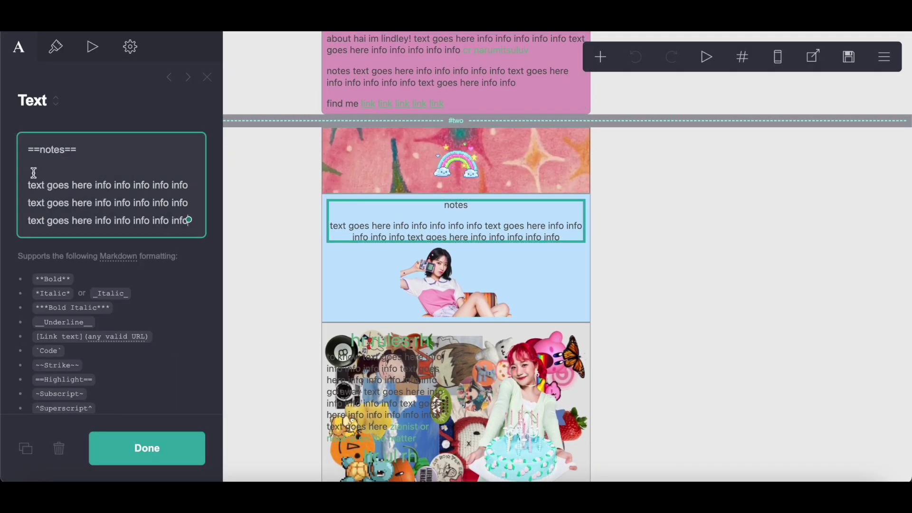
pyautogui.hotkey('ctrl', 'a')
pyautogui.rightClick(131, 209)
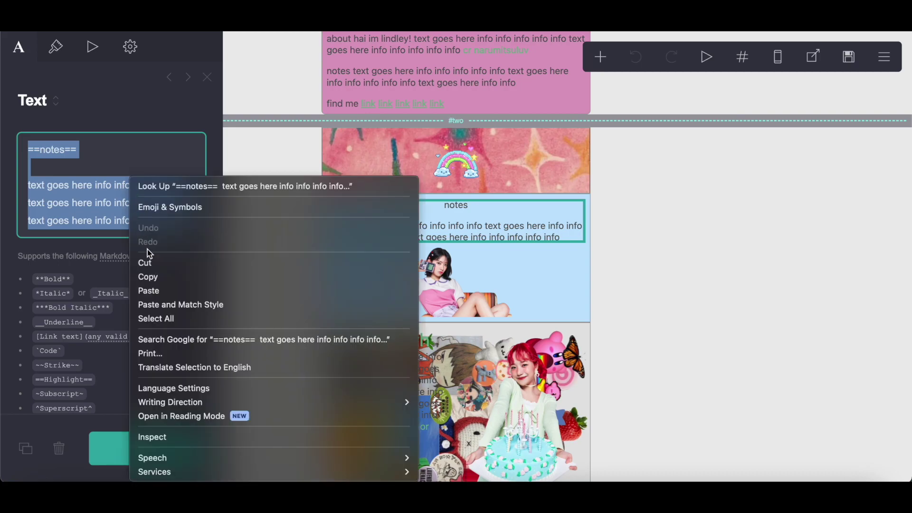
pyautogui.click(145, 277)
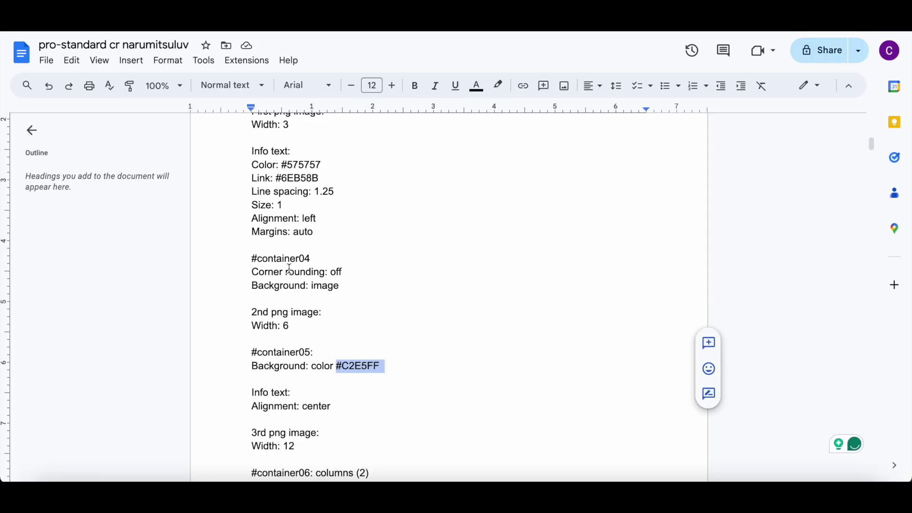
# Step: Add a Text element in the blue container and paste the notes text into it
pyautogui.scroll(-3, 296, 318)
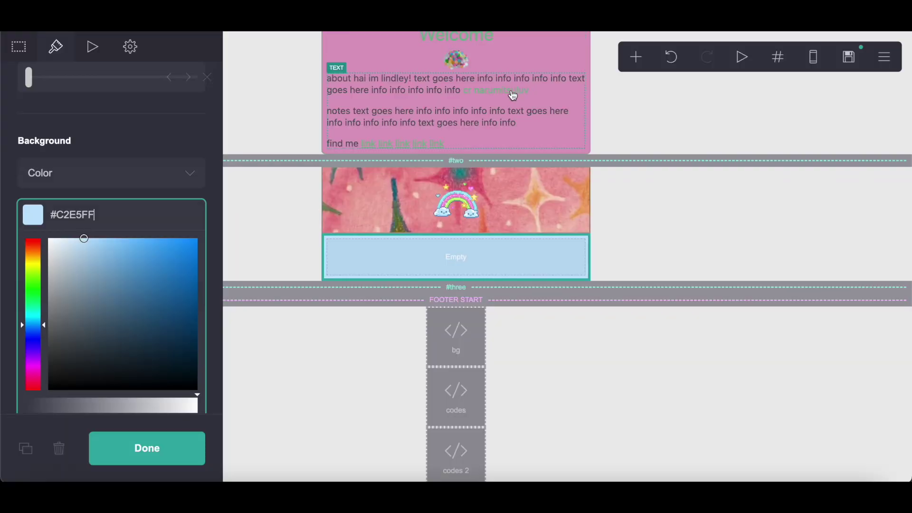
pyautogui.click(509, 97)
pyautogui.click(635, 55)
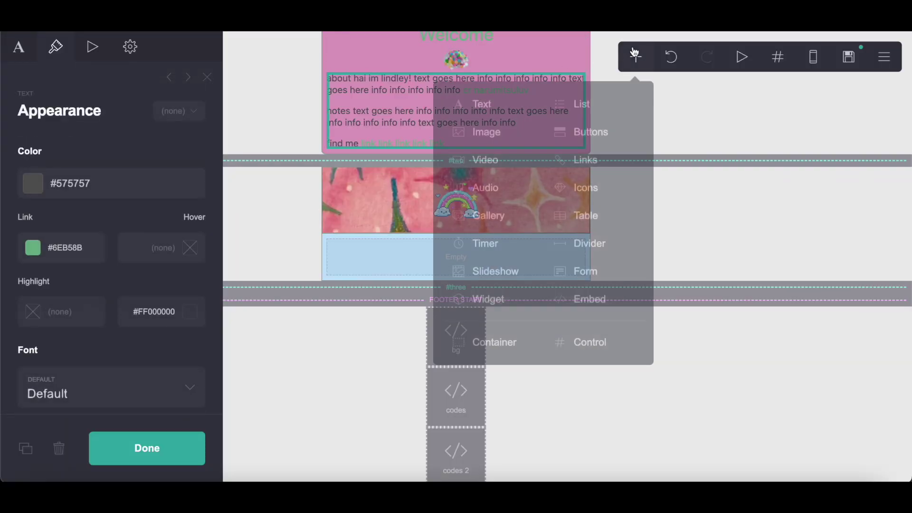
pyautogui.moveTo(495, 98); pyautogui.dragTo(430, 374)
pyautogui.click(19, 56)
pyautogui.rightClick(67, 154)
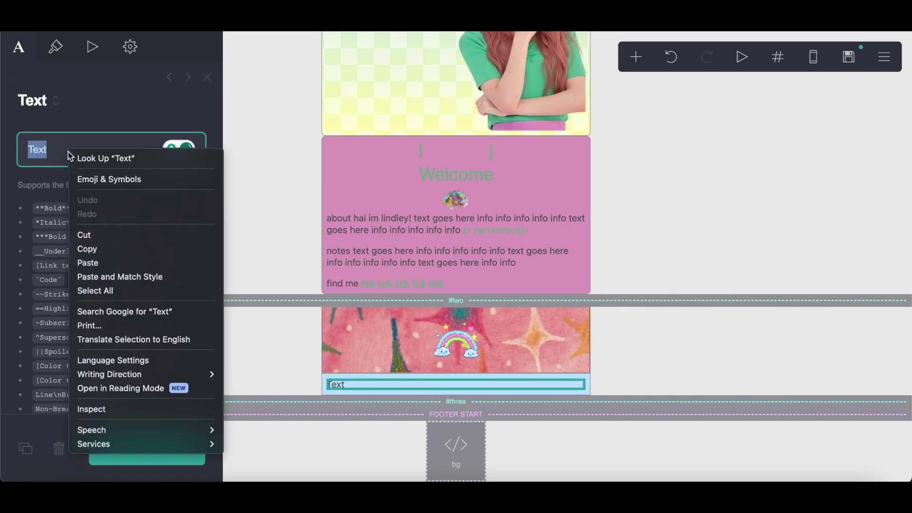
pyautogui.click(92, 261)
pyautogui.click(58, 53)
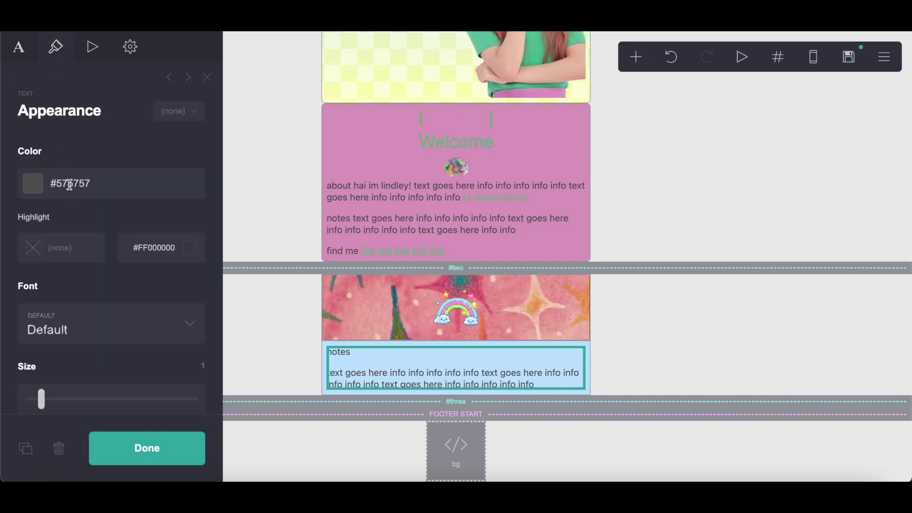
# Step: Center-align the notes text
pyautogui.click(132, 48)
pyautogui.click(57, 49)
pyautogui.scroll(-10, 71, 209)
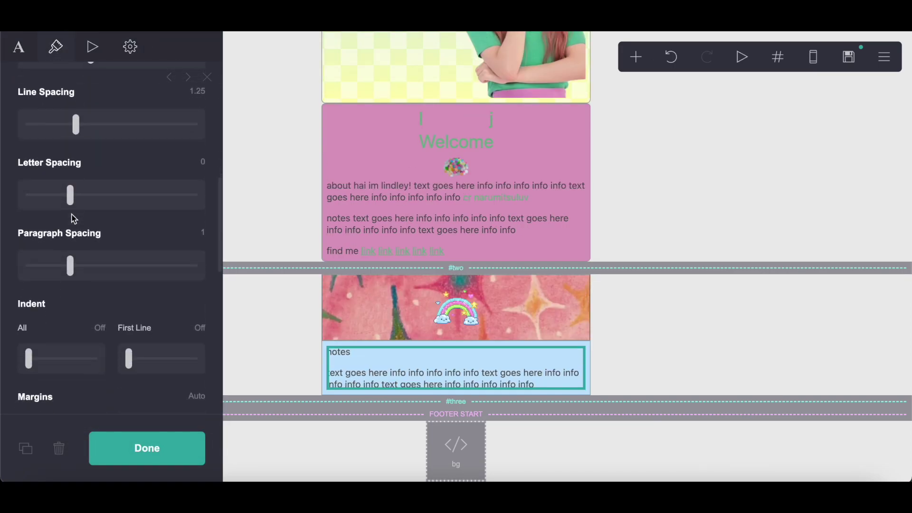
pyautogui.click(66, 241)
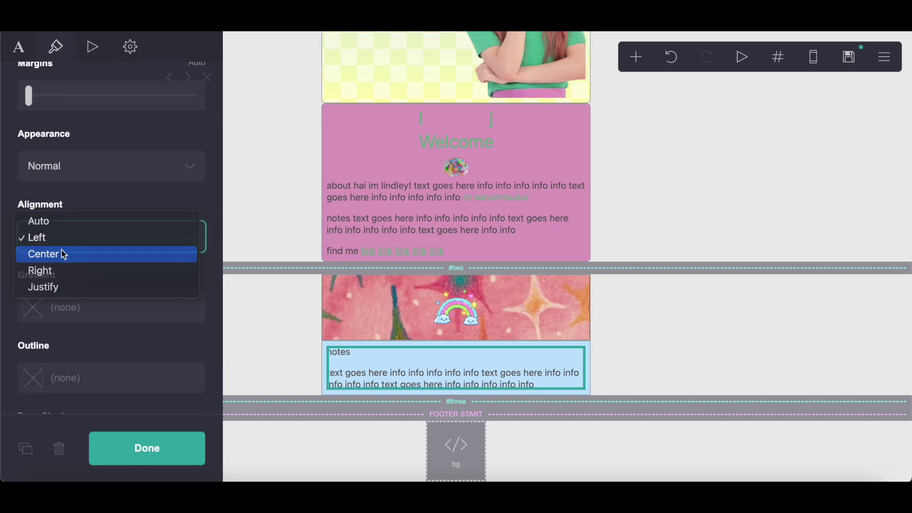
pyautogui.click(64, 255)
# Step: Add a width-12 image below the notes using the uncropped photo download (9).png
pyautogui.click(635, 59)
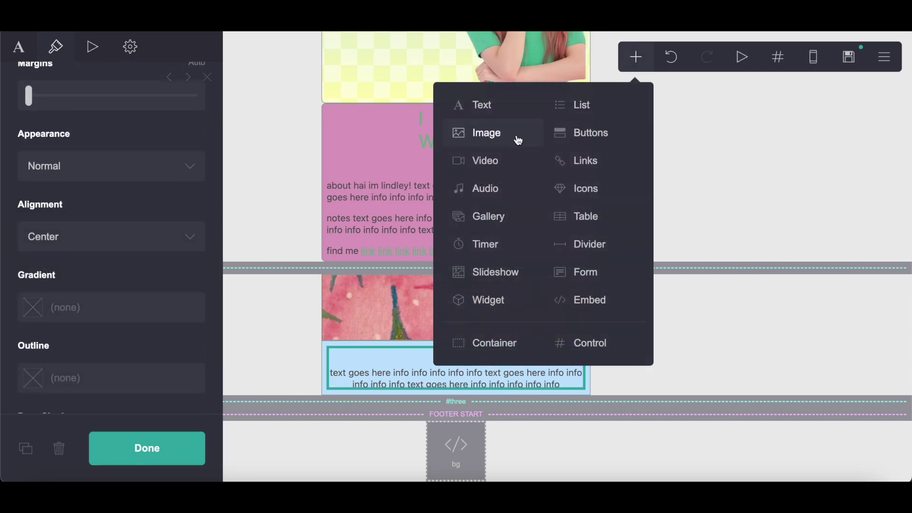
pyautogui.click(517, 136)
pyautogui.write('2')
pyautogui.press('Return')
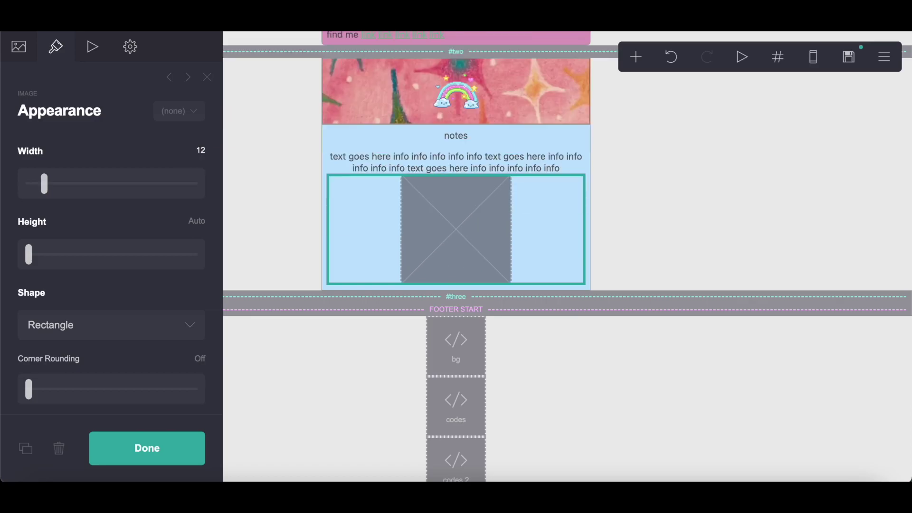
pyautogui.click(24, 60)
pyautogui.click(127, 196)
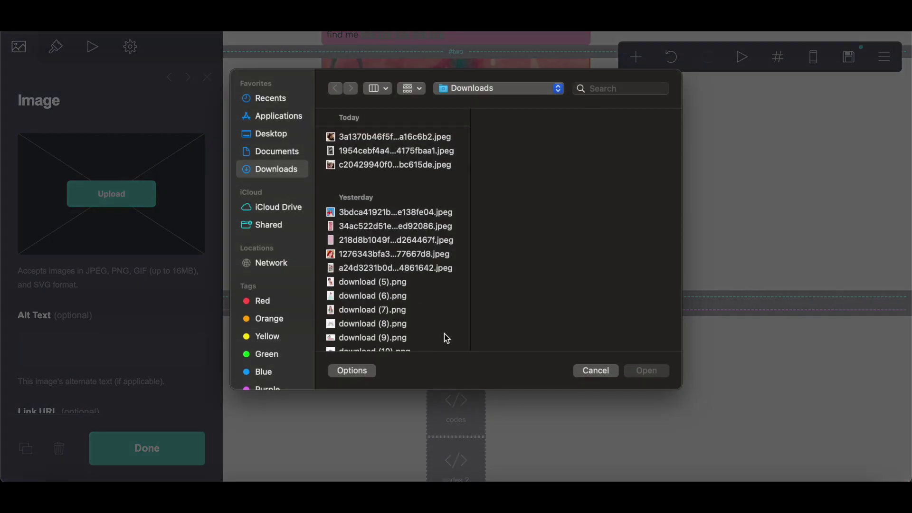
pyautogui.click(377, 338)
pyautogui.click(647, 371)
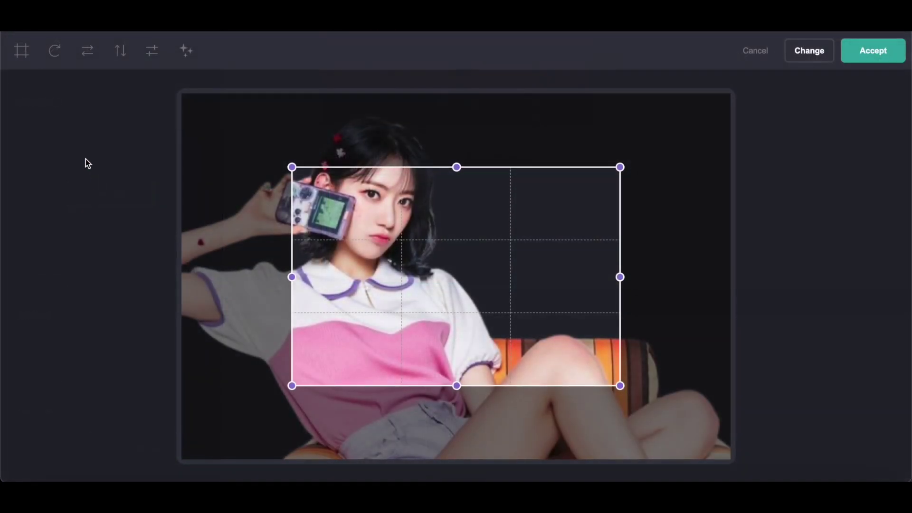
pyautogui.click(22, 57)
pyautogui.click(884, 48)
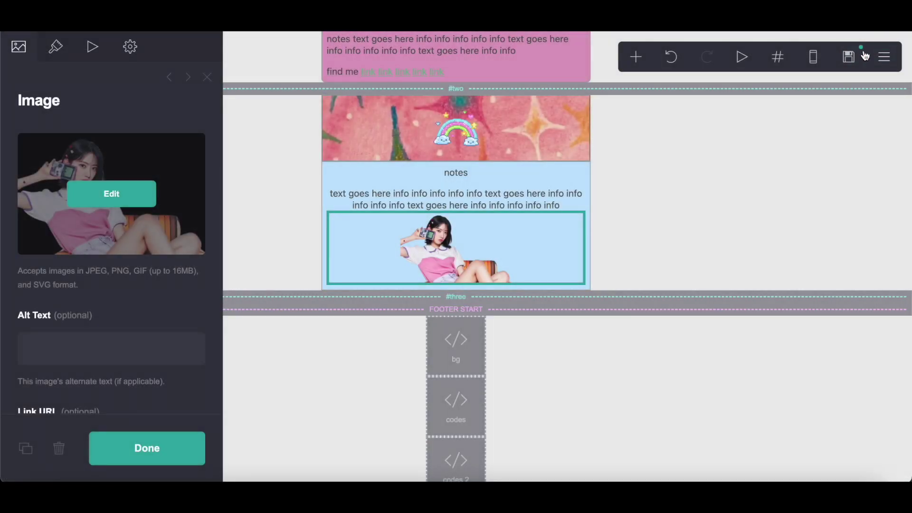
pyautogui.click(636, 57)
# Step: Add another container and make it a two-column layout
pyautogui.click(501, 342)
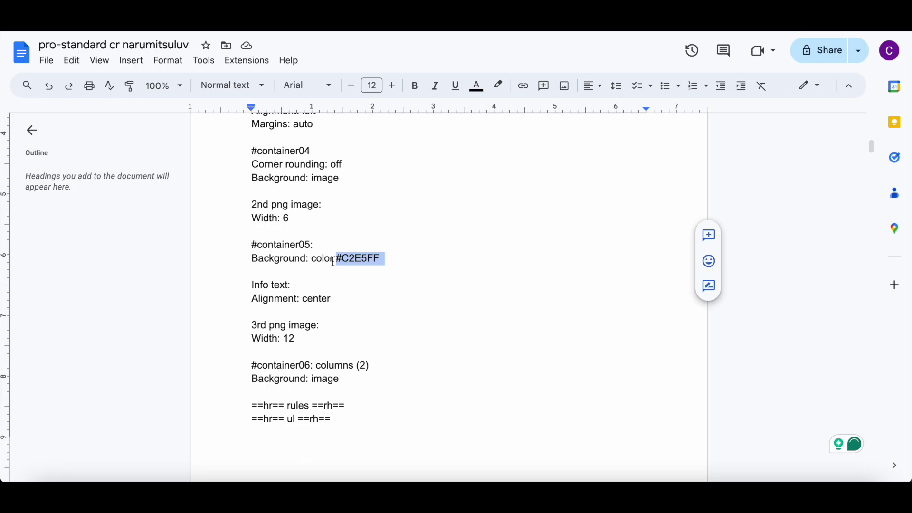
pyautogui.scroll(-3, 334, 261)
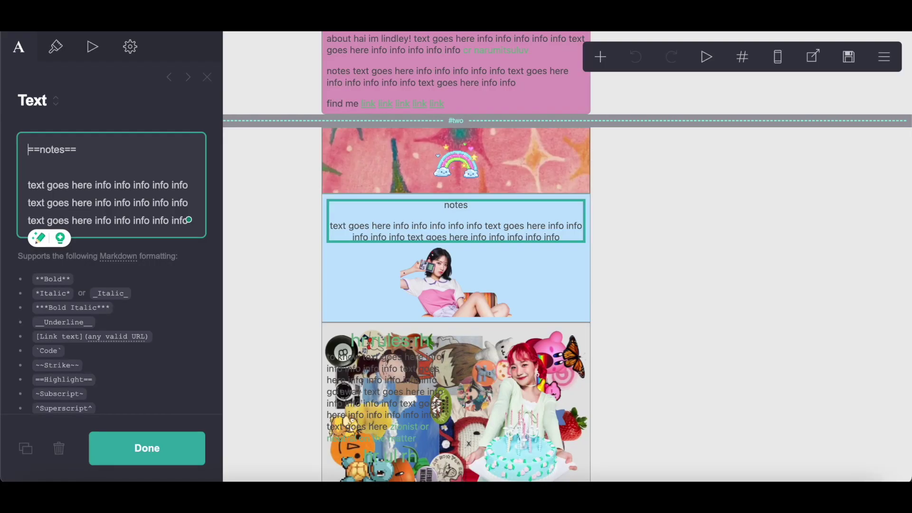
pyautogui.scroll(-4, 373, 257)
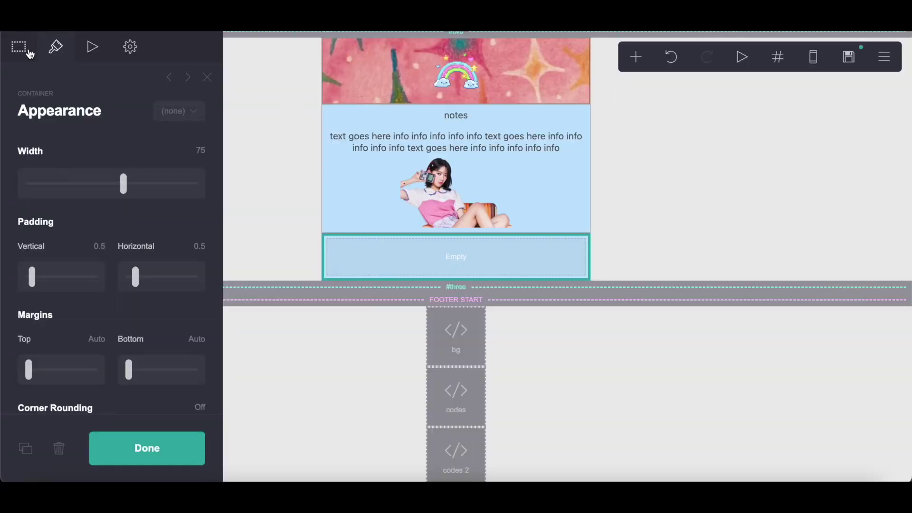
pyautogui.click(27, 51)
pyautogui.click(53, 174)
pyautogui.click(51, 190)
# Step: Set the container background to an image and upload the collage jpeg
pyautogui.click(57, 47)
pyautogui.scroll(-10, 103, 240)
pyautogui.scroll(3, 105, 241)
pyautogui.scroll(6, 105, 242)
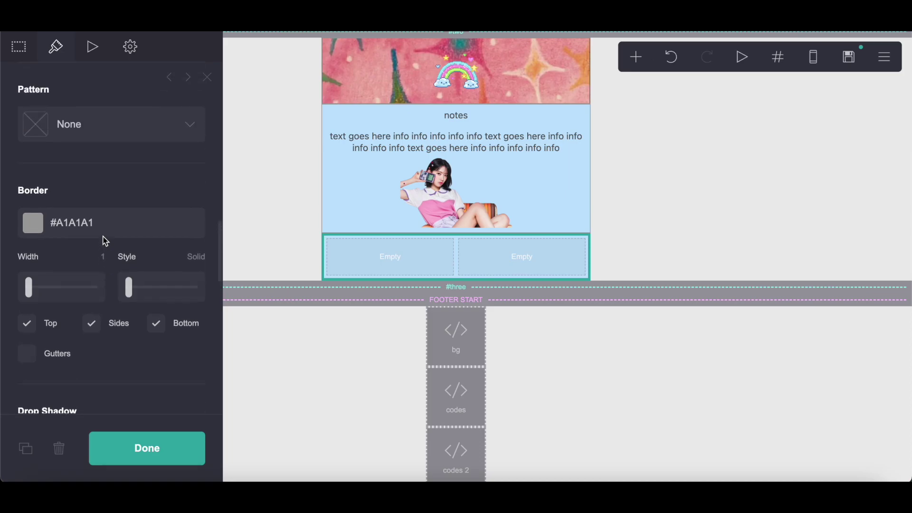
pyautogui.click(77, 120)
pyautogui.click(76, 155)
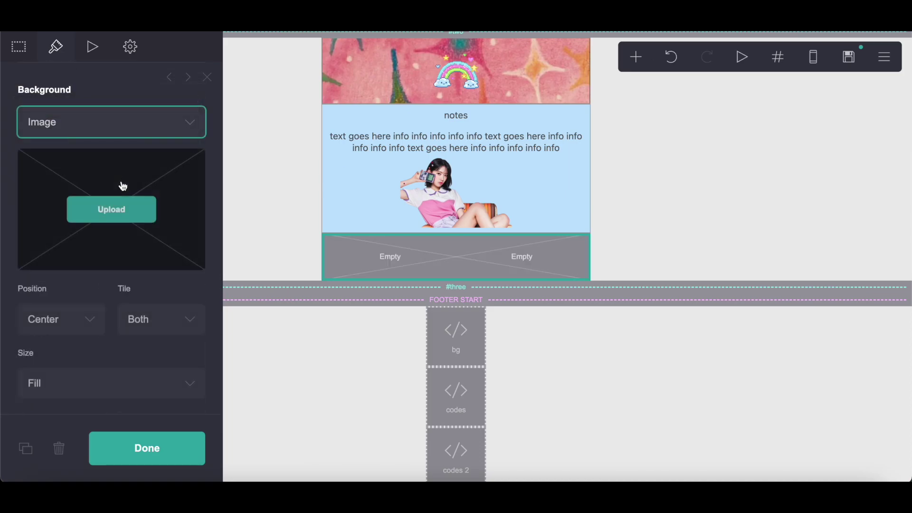
pyautogui.click(116, 198)
pyautogui.click(362, 269)
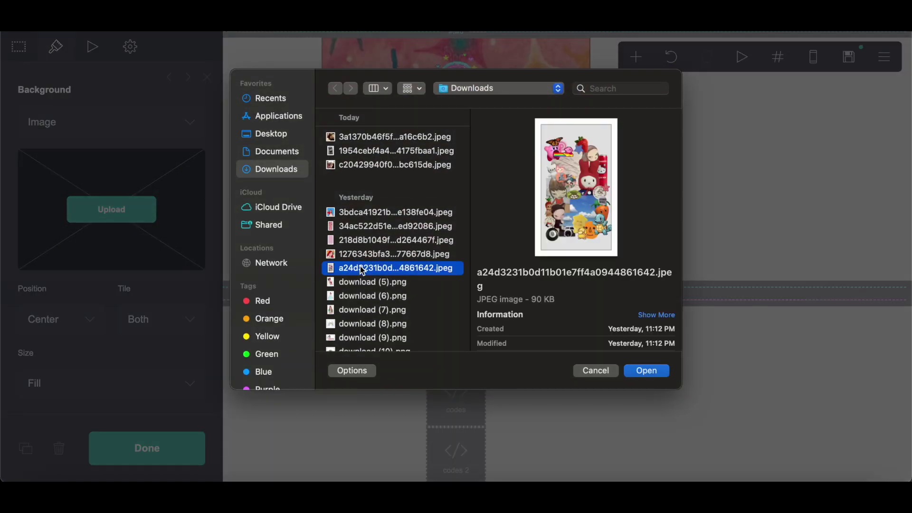
pyautogui.press('Return')
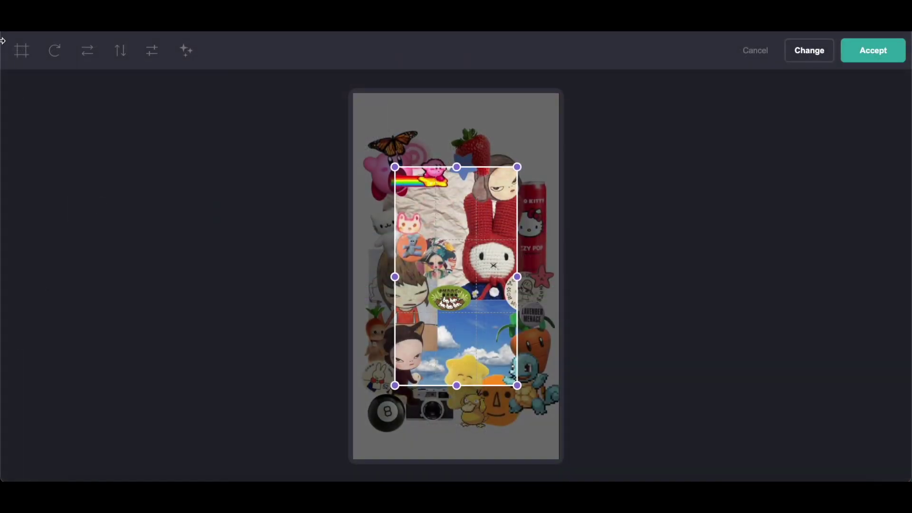
# Step: Widen the crop to the collage's full edges and accept it as the background
pyautogui.click(20, 52)
pyautogui.click(20, 52)
pyautogui.moveTo(394, 276); pyautogui.dragTo(343, 276)
pyautogui.moveTo(545, 288); pyautogui.dragTo(562, 285)
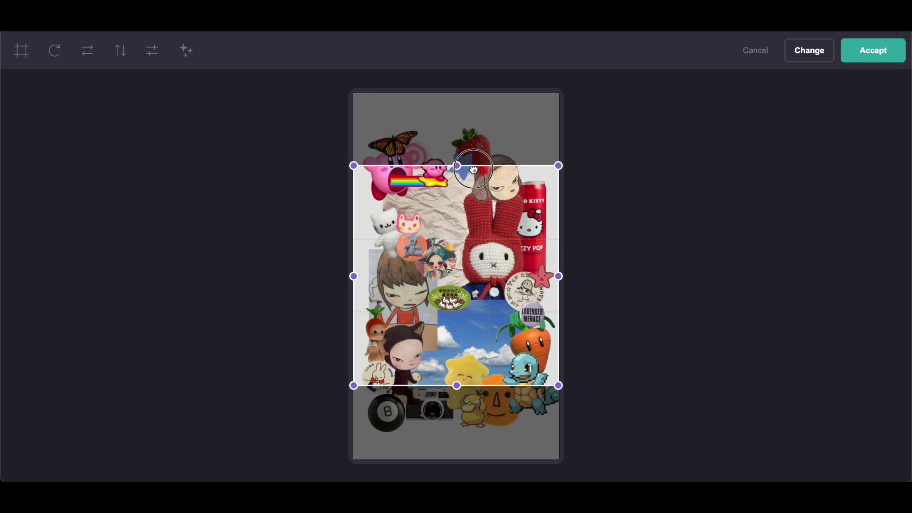
pyautogui.moveTo(473, 172); pyautogui.dragTo(473, 131)
pyautogui.moveTo(456, 385); pyautogui.dragTo(458, 435)
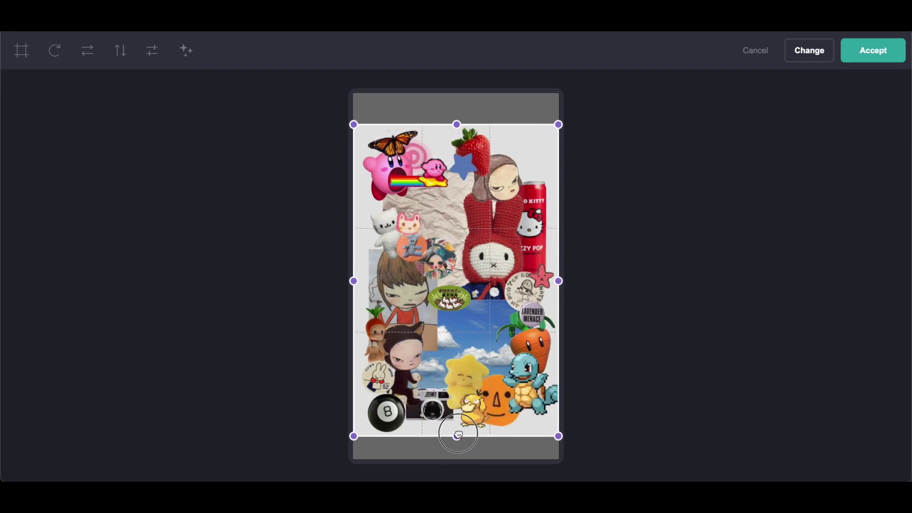
pyautogui.click(888, 59)
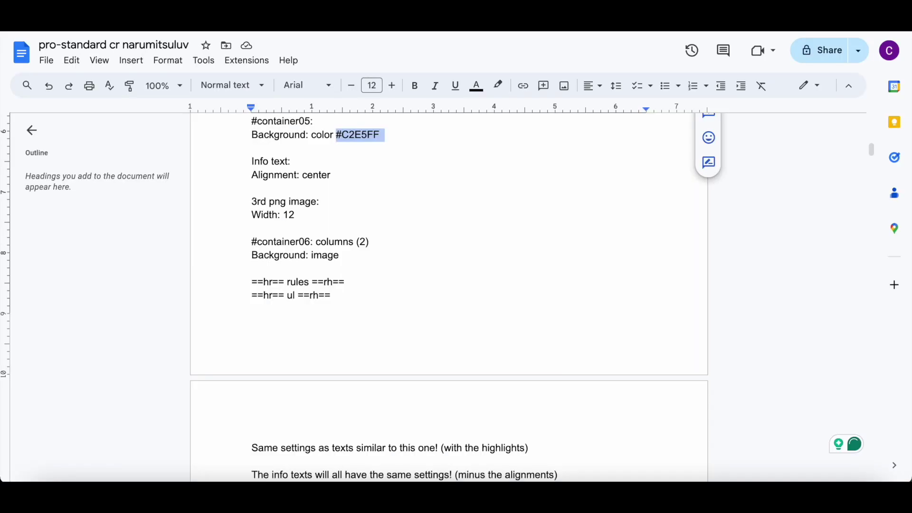
# Step: Copy the ==hr== rules ==rh== heading markup from the notes
pyautogui.scroll(-4, 324, 318)
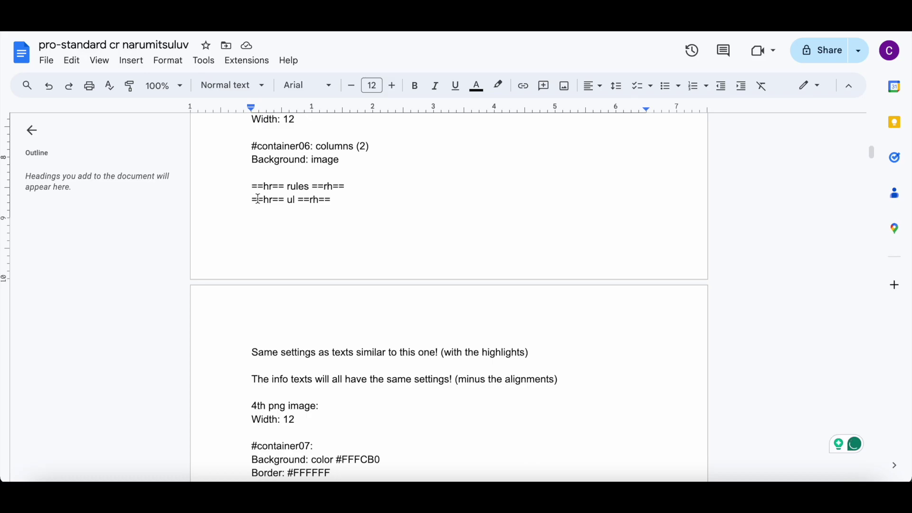
pyautogui.moveTo(245, 184); pyautogui.dragTo(387, 186)
pyautogui.rightClick(387, 185)
pyautogui.click(401, 181)
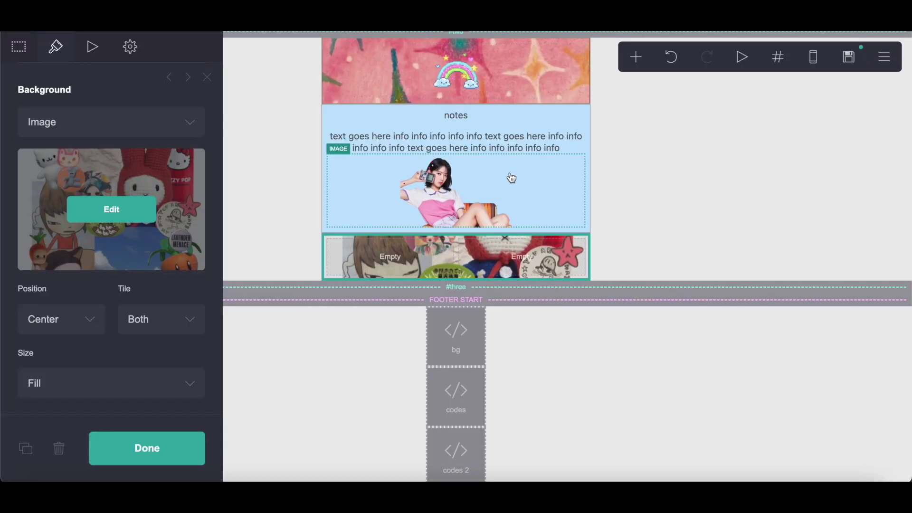
# Step: Inspect the style settings of the existing rules heading and name heading
pyautogui.scroll(8, 414, 151)
pyautogui.scroll(-4, 413, 149)
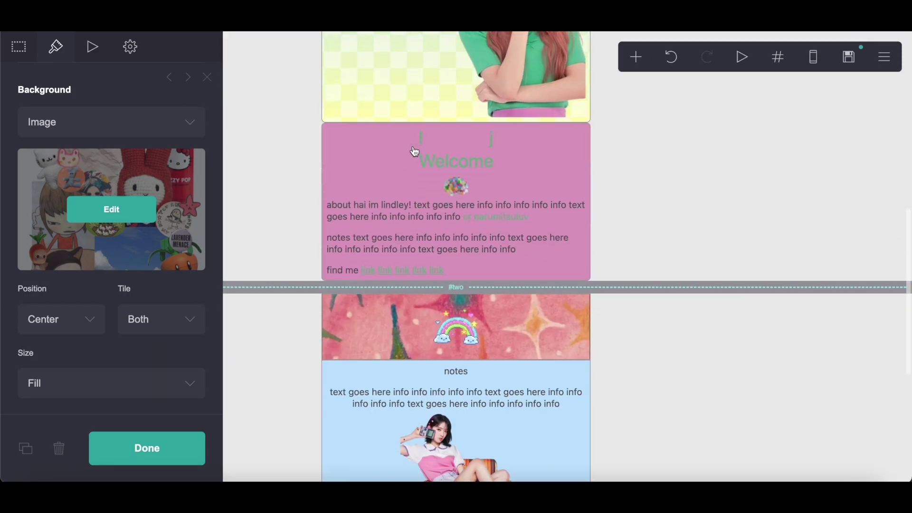
pyautogui.scroll(5, 418, 113)
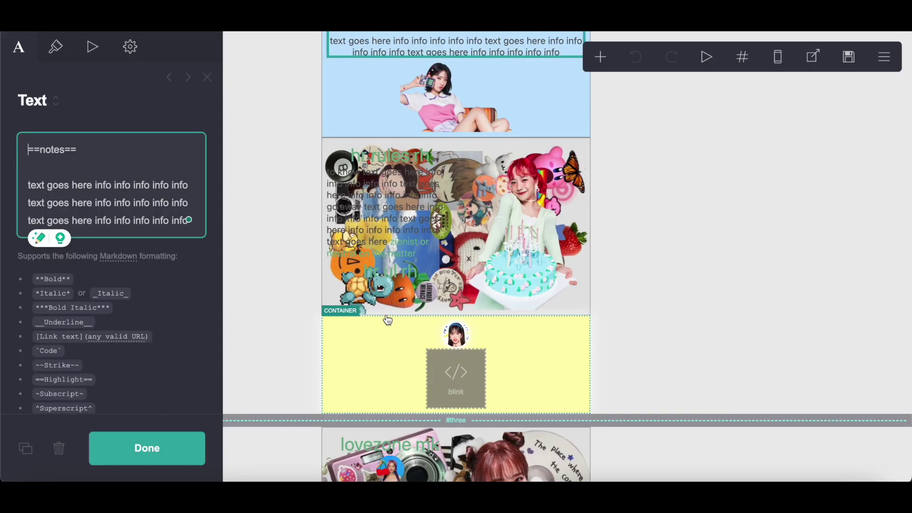
pyautogui.scroll(-3, 393, 249)
pyautogui.scroll(4, 394, 249)
pyautogui.click(390, 199)
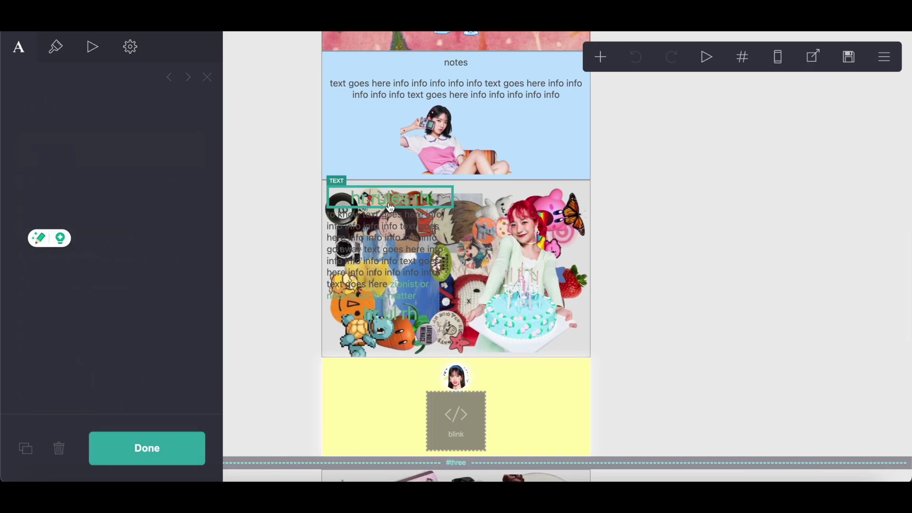
pyautogui.click(55, 46)
pyautogui.scroll(-10, 91, 234)
pyautogui.scroll(14, 89, 233)
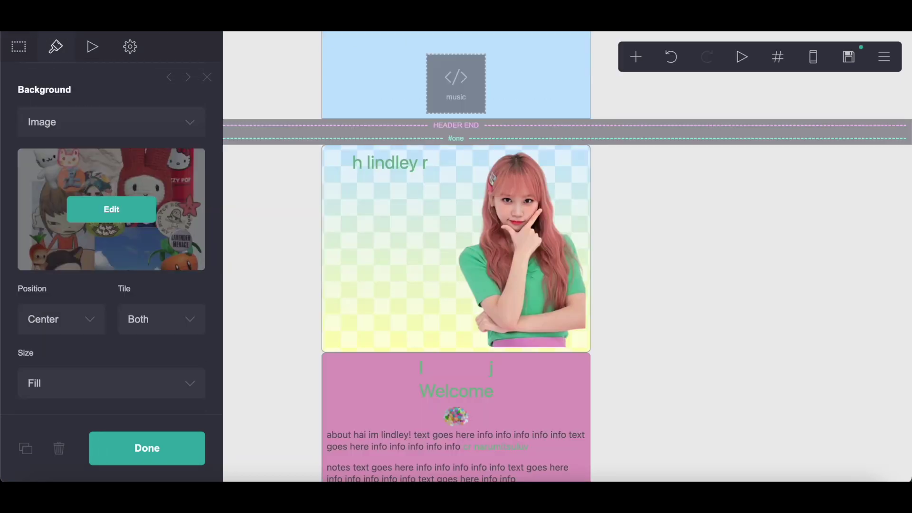
pyautogui.click(430, 169)
# Step: Add a Text element in the collage container and paste in the rules heading markup
pyautogui.click(636, 56)
pyautogui.moveTo(511, 106); pyautogui.dragTo(411, 233)
pyautogui.click(25, 58)
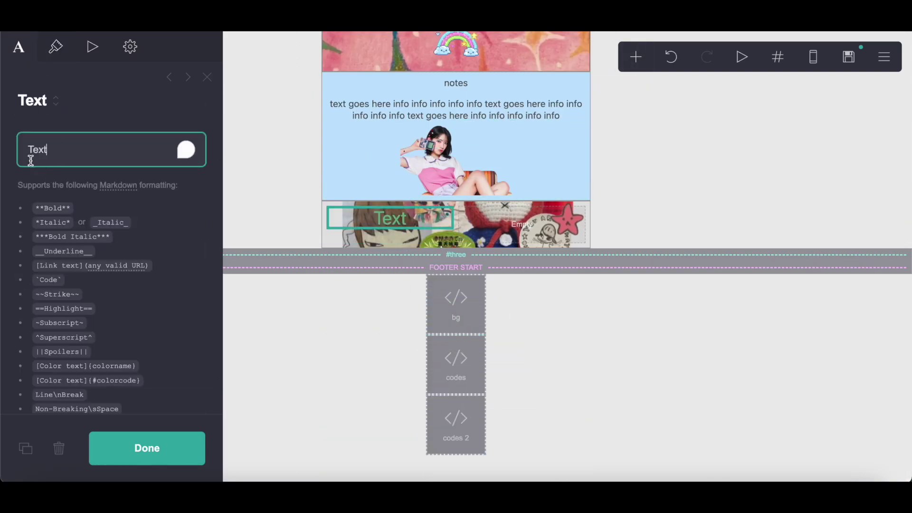
pyautogui.rightClick(80, 155)
pyautogui.click(121, 268)
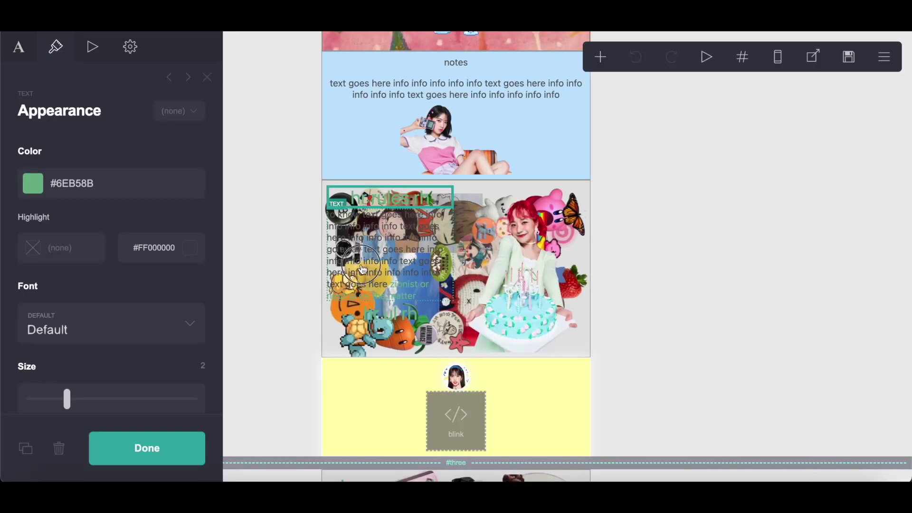
# Step: Copy the full body text markup from the existing body text element
pyautogui.click(363, 270)
pyautogui.click(19, 57)
pyautogui.moveTo(28, 151); pyautogui.dragTo(129, 267)
pyautogui.rightClick(132, 239)
pyautogui.click(152, 277)
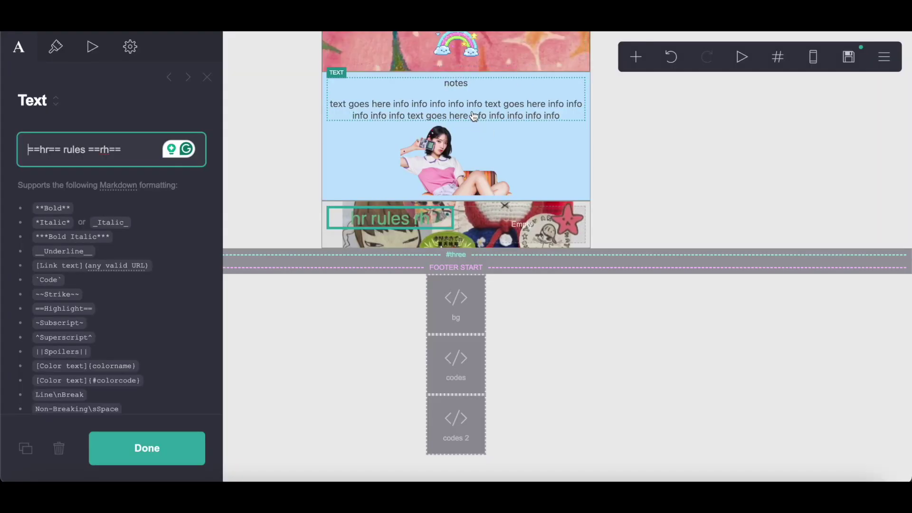
# Step: Add another Text element and replace its placeholder with the 'to know' and 'go away' body markup
pyautogui.click(474, 116)
pyautogui.click(636, 58)
pyautogui.click(479, 102)
pyautogui.moveTo(471, 269); pyautogui.dragTo(342, 377)
pyautogui.doubleClick(50, 151)
pyautogui.rightClick(82, 151)
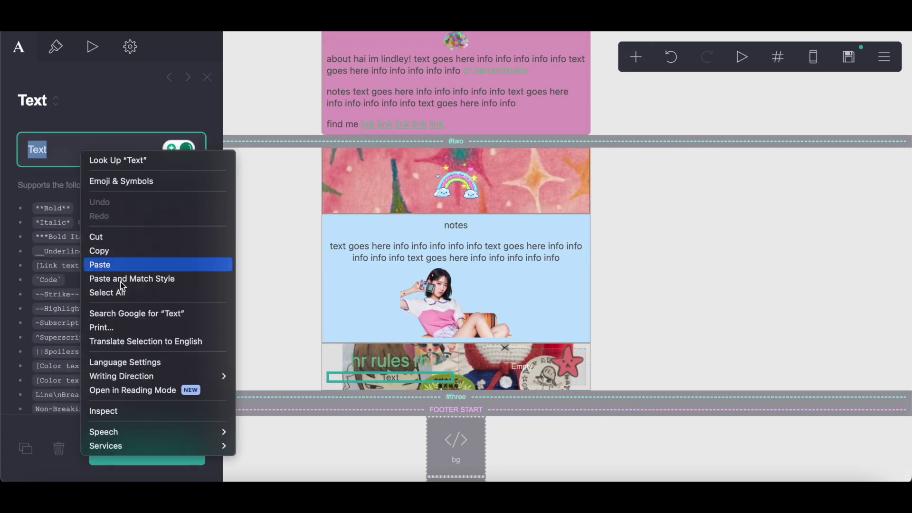
pyautogui.click(119, 264)
# Step: Left-align the body text and add a blank line between its two paragraphs
pyautogui.scroll(-10, 95, 232)
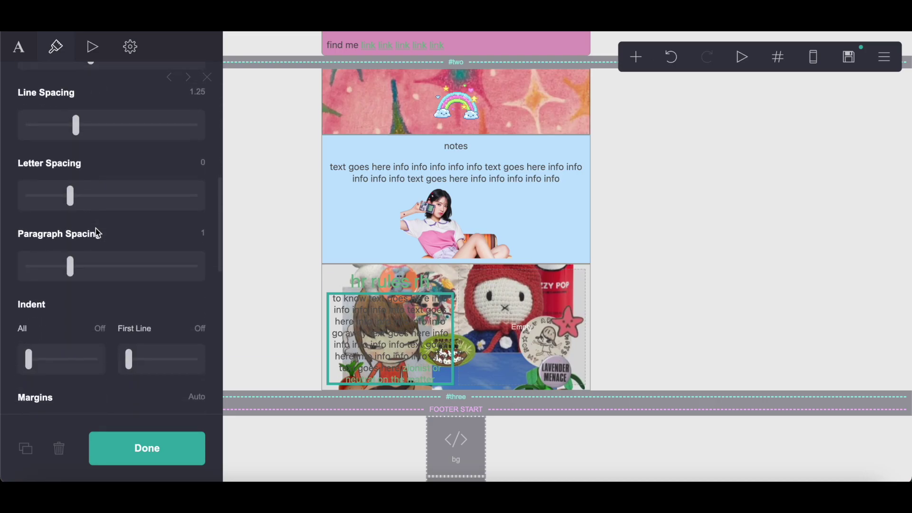
pyautogui.scroll(-3, 97, 234)
pyautogui.click(80, 246)
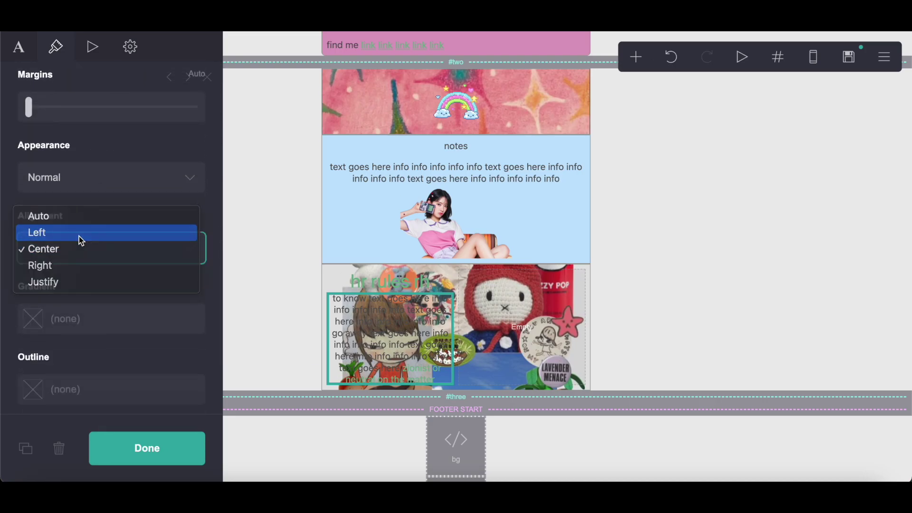
pyautogui.click(78, 235)
pyautogui.click(19, 50)
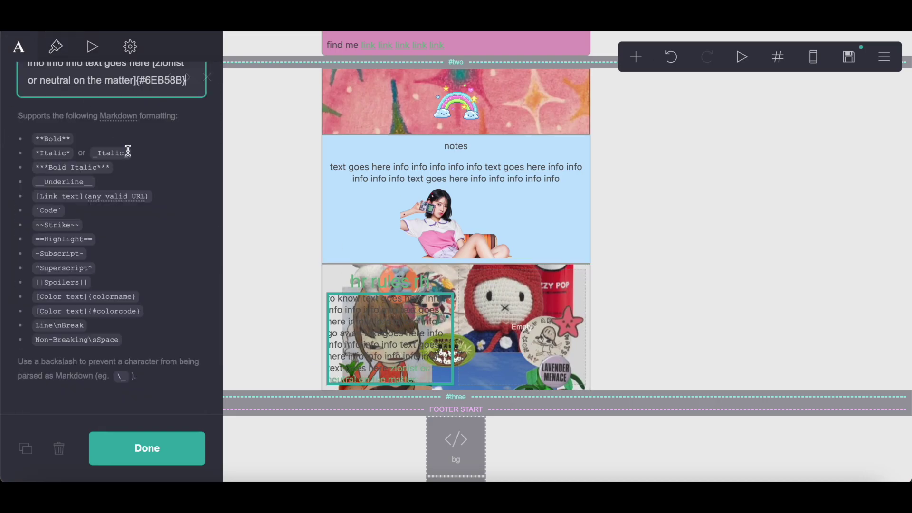
pyautogui.press('Return')
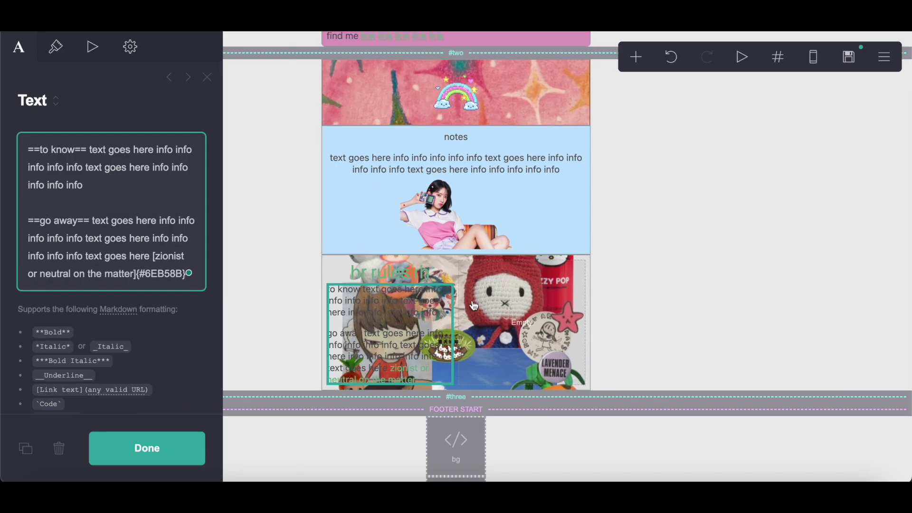
pyautogui.scroll(10, 474, 305)
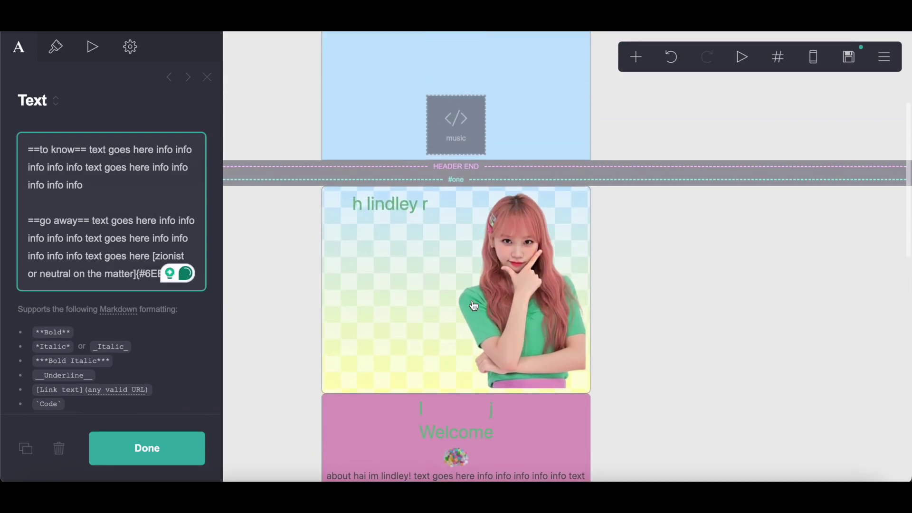
pyautogui.scroll(4, 474, 306)
pyautogui.scroll(-20, 474, 306)
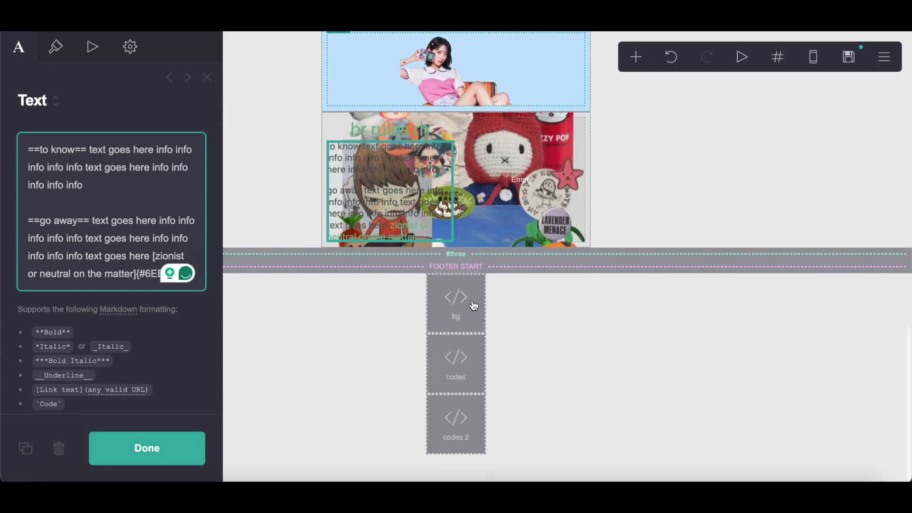
# Step: Add a bottom Text element with the '==hr== ul ==rh==' markup, then an empty Image element
pyautogui.click(376, 129)
pyautogui.click(637, 57)
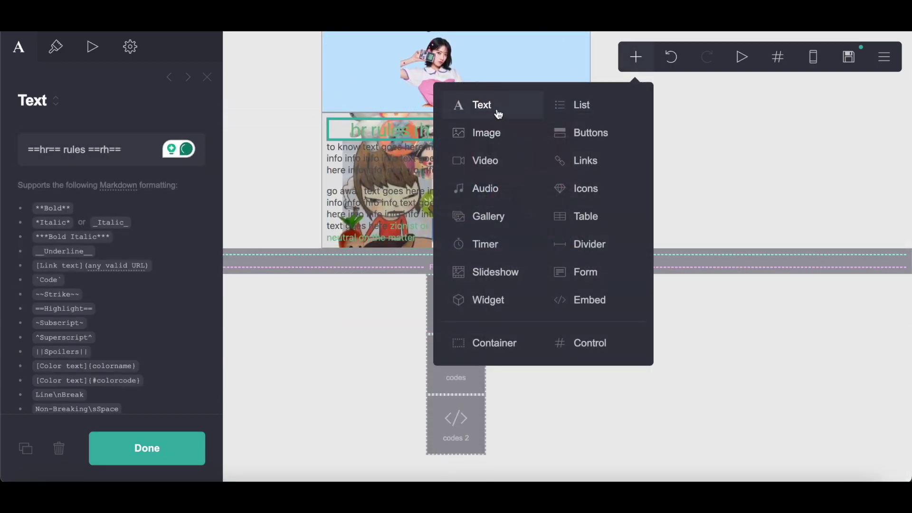
pyautogui.click(499, 114)
pyautogui.moveTo(390, 266); pyautogui.dragTo(391, 364)
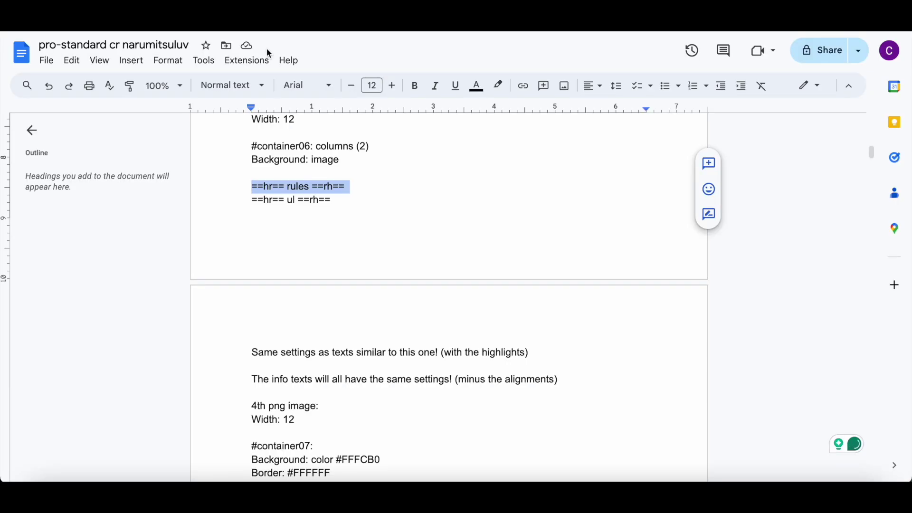
pyautogui.moveTo(251, 202); pyautogui.dragTo(367, 201)
pyautogui.rightClick(366, 202)
pyautogui.click(423, 181)
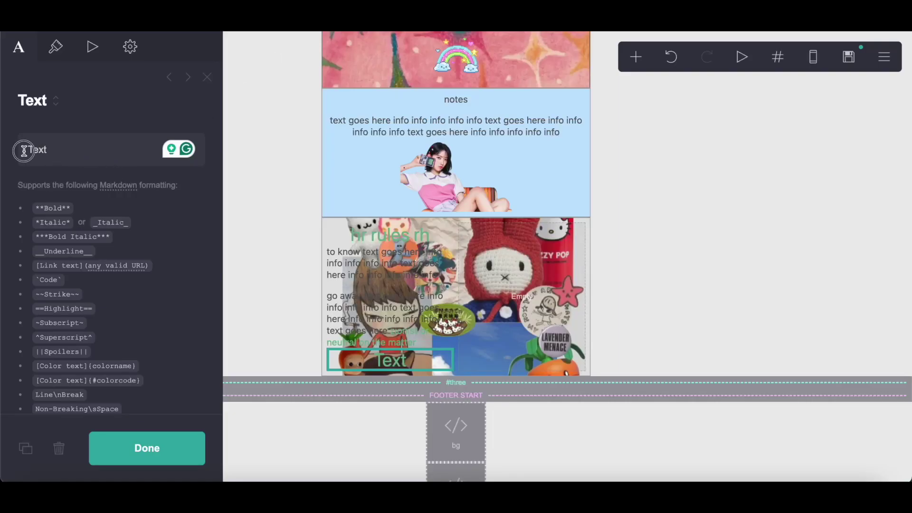
pyautogui.rightClick(96, 151)
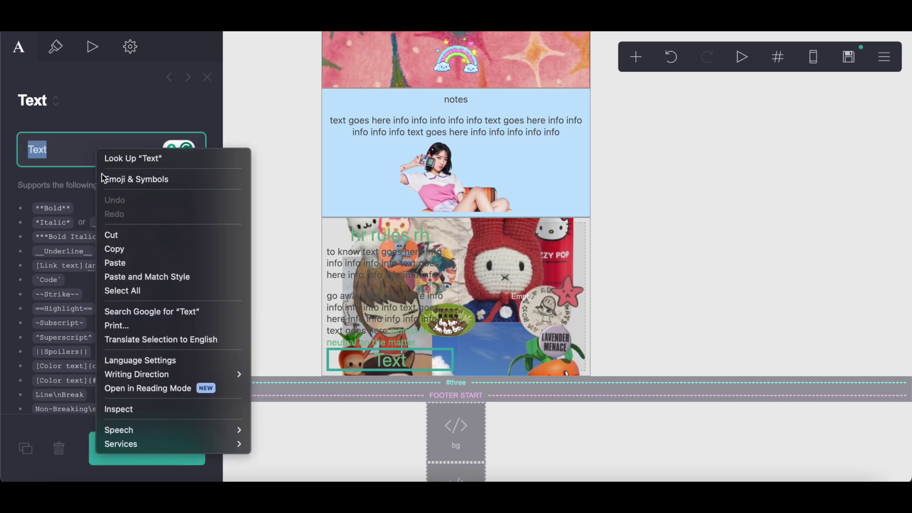
pyautogui.click(133, 263)
pyautogui.click(636, 57)
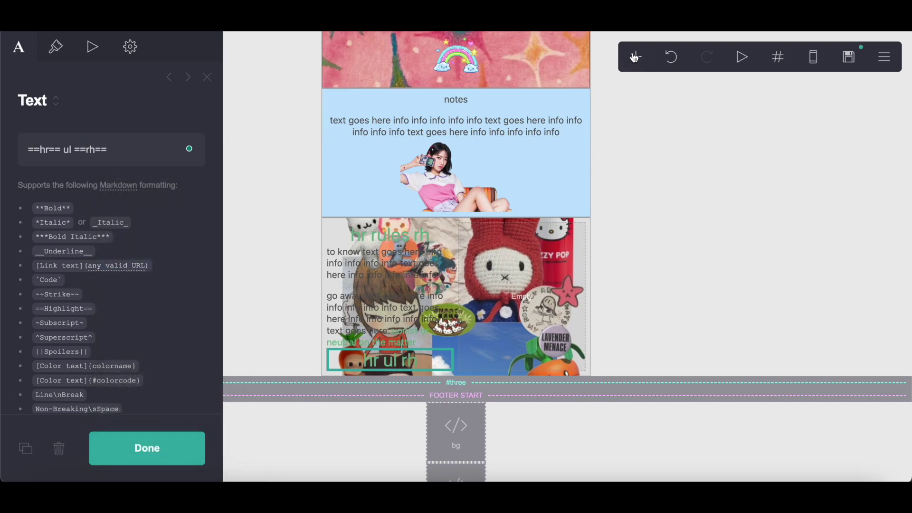
pyautogui.click(485, 132)
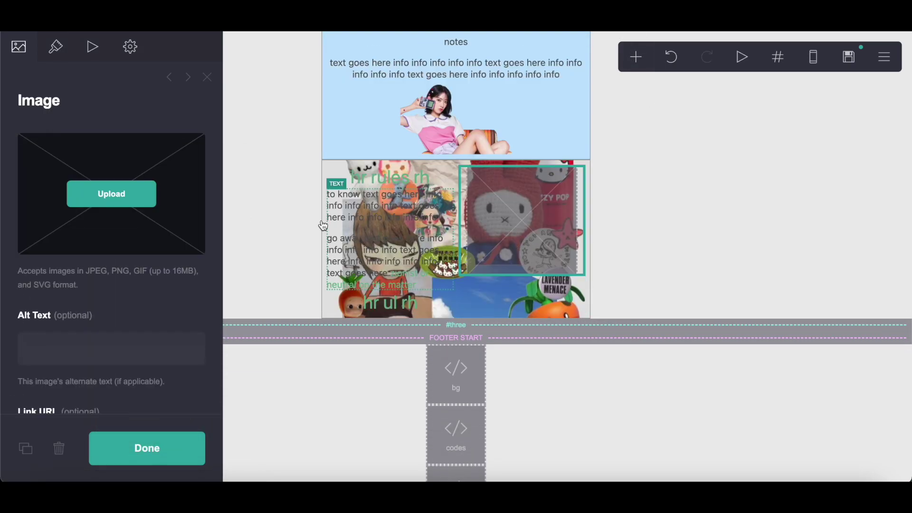
# Step: Upload download (6).png as the image's photo and accept it
pyautogui.click(151, 198)
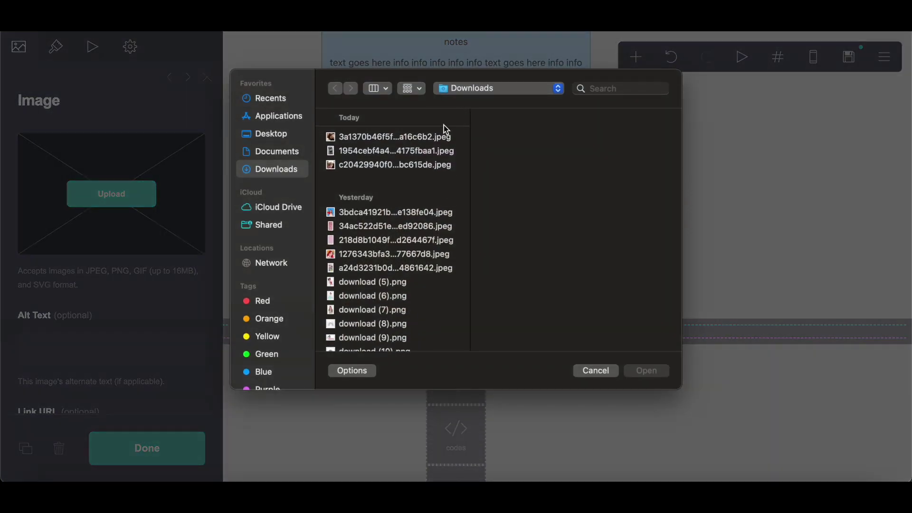
pyautogui.click(373, 296)
pyautogui.click(638, 378)
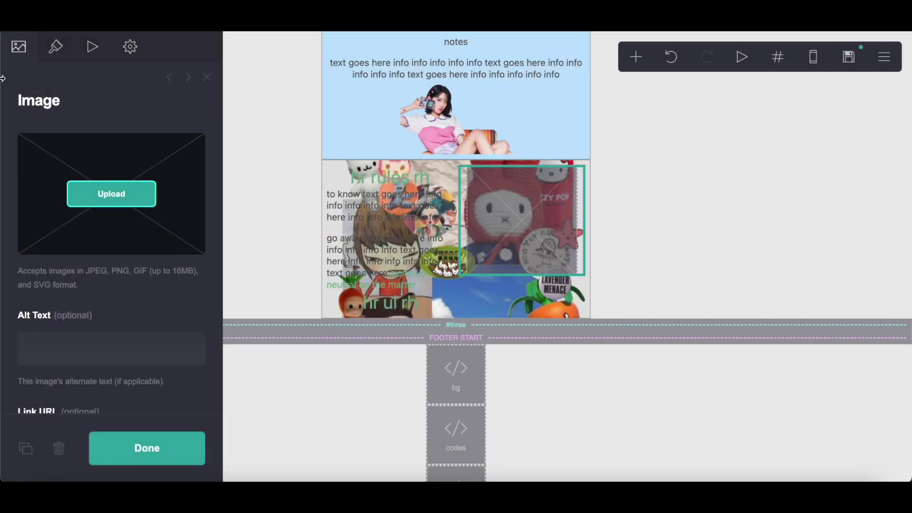
pyautogui.click(882, 58)
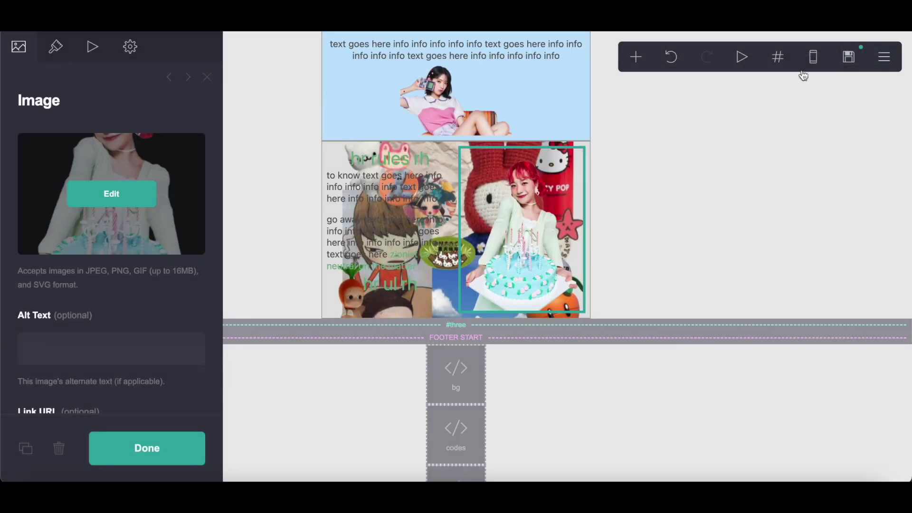
pyautogui.click(56, 47)
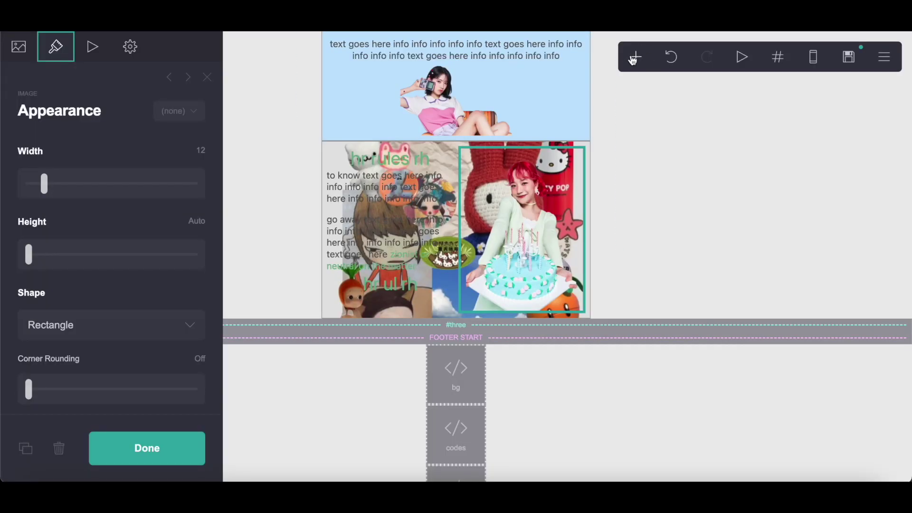
pyautogui.click(634, 58)
# Step: Add a new container and give it a solid #FFFCB0 background in place of #C2E5FF
pyautogui.click(490, 349)
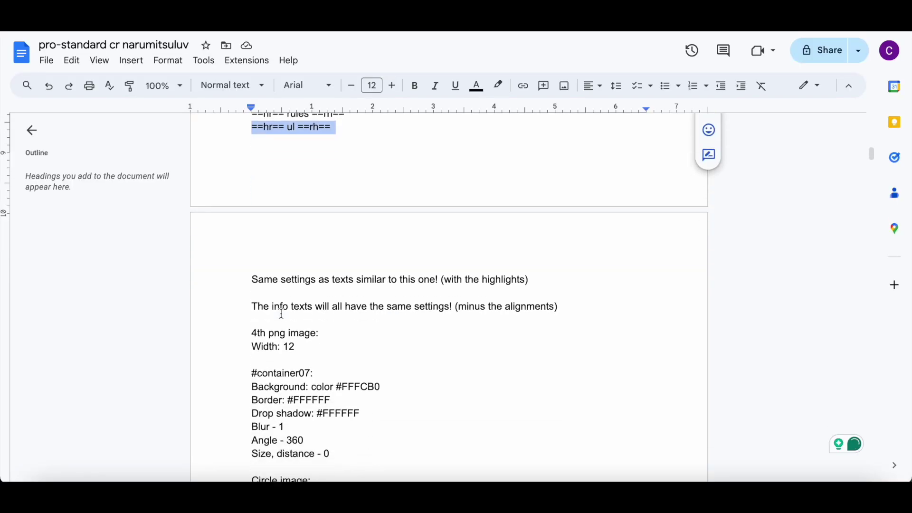
pyautogui.scroll(-2, 283, 306)
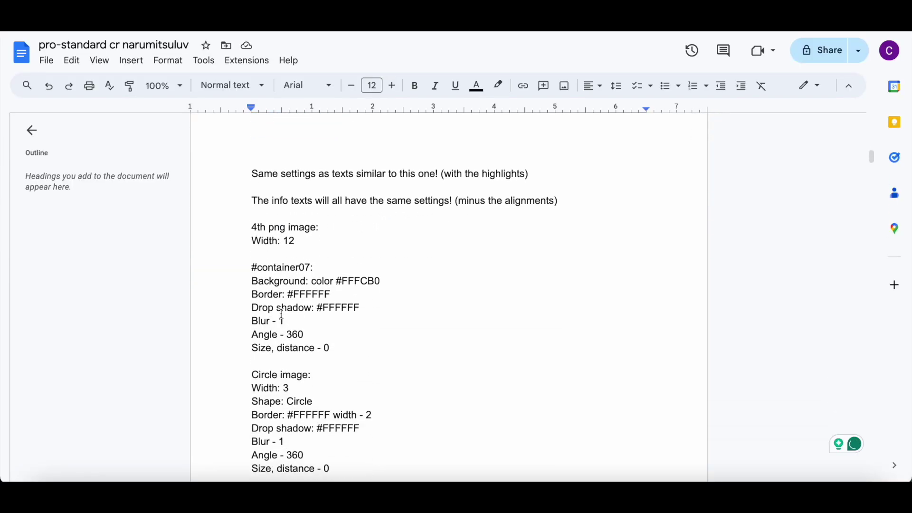
pyautogui.moveTo(338, 282); pyautogui.dragTo(394, 281)
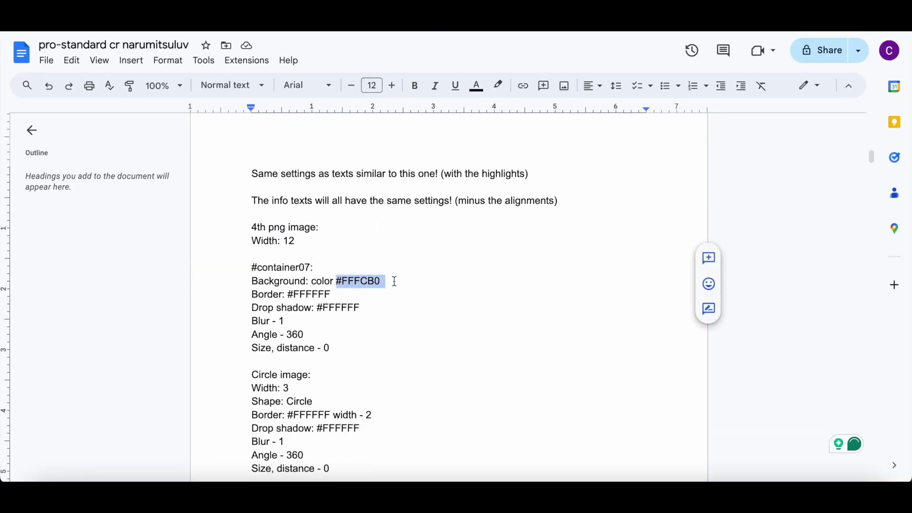
pyautogui.rightClick(394, 281)
pyautogui.click(444, 181)
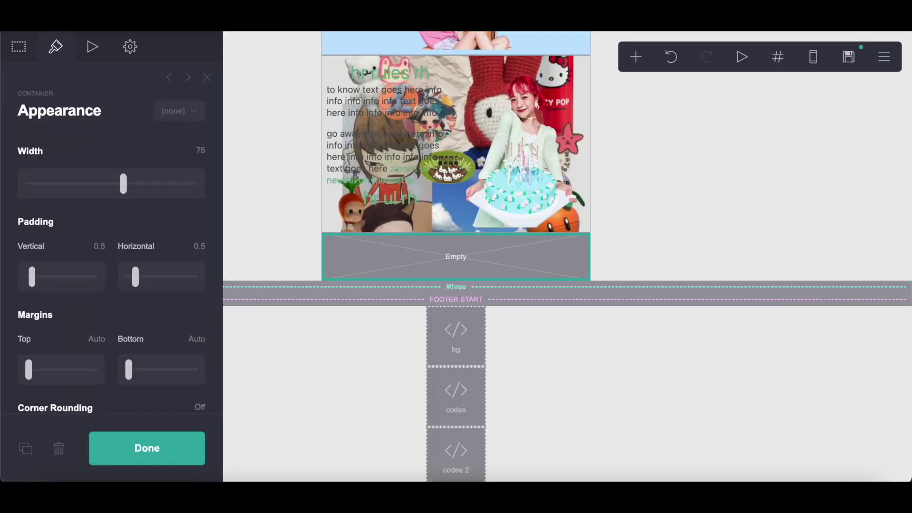
pyautogui.scroll(-10, 45, 236)
pyautogui.click(61, 110)
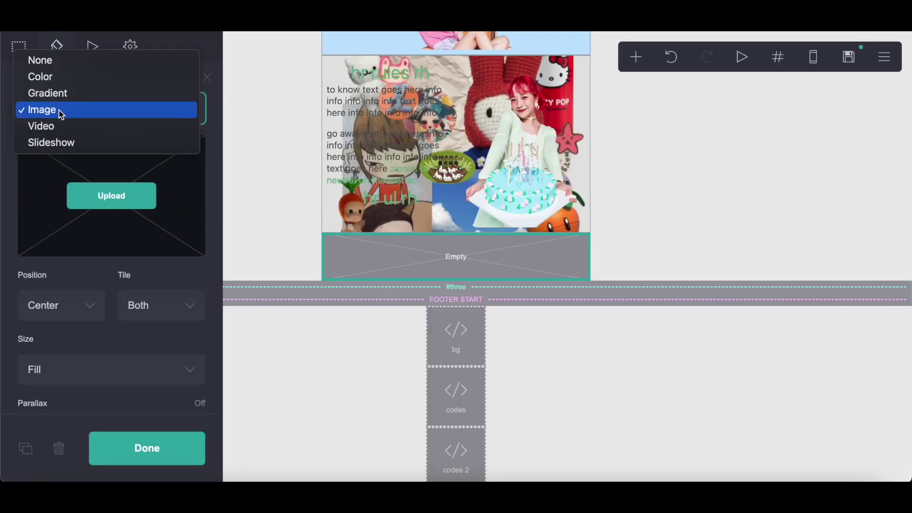
pyautogui.click(61, 77)
pyautogui.moveTo(49, 148); pyautogui.dragTo(128, 149)
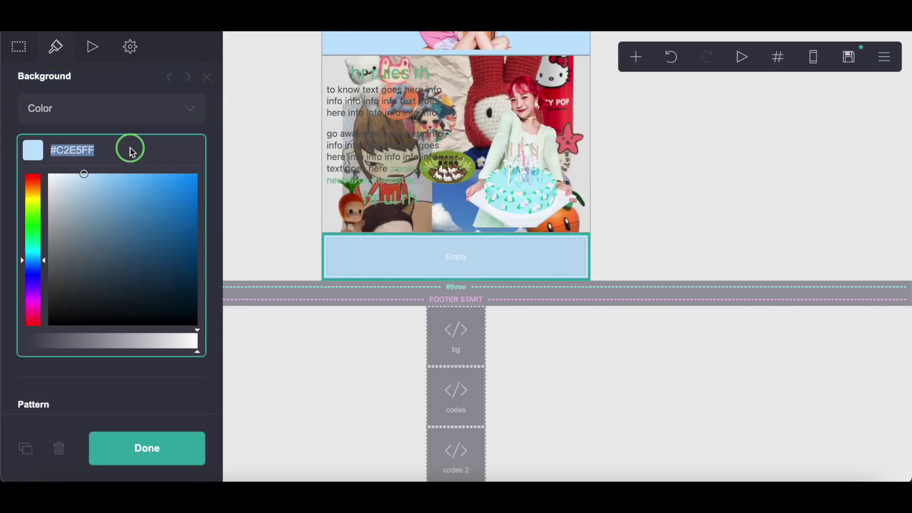
pyautogui.rightClick(129, 149)
pyautogui.click(148, 258)
# Step: Add a white border and white drop shadow (angle 360°, distance 0, blur 1), then place an image inside
pyautogui.click(6, 119)
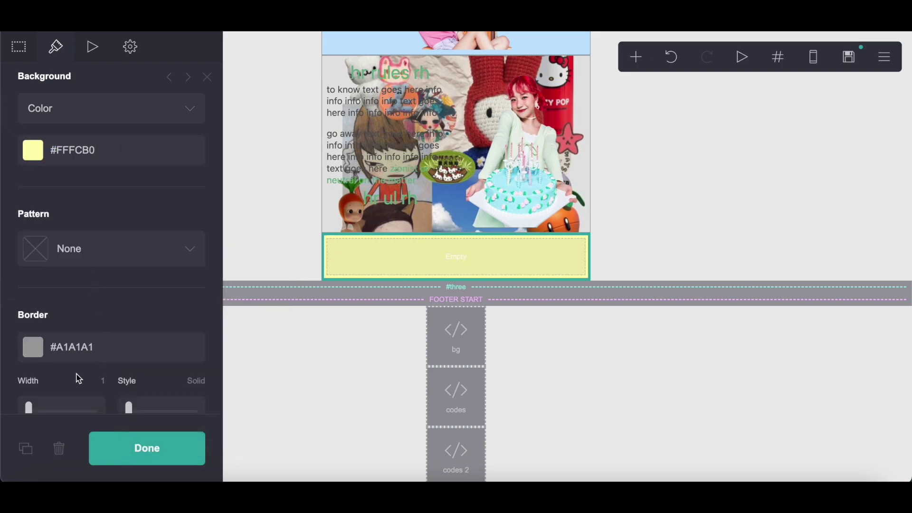
pyautogui.click(57, 350)
pyautogui.moveTo(94, 385); pyautogui.dragTo(73, 320)
pyautogui.scroll(-6, 100, 319)
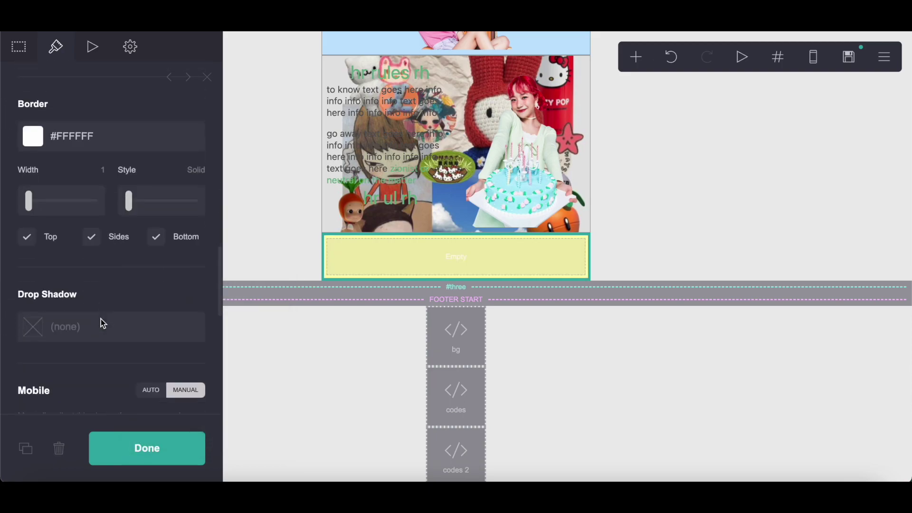
pyautogui.click(87, 241)
pyautogui.hotkey('ctrl', 'v')
pyautogui.click(139, 192)
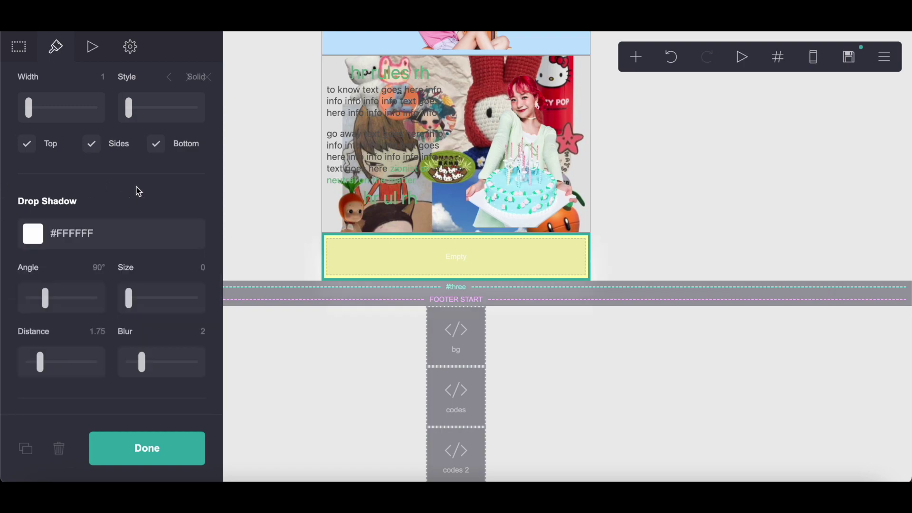
pyautogui.moveTo(35, 307); pyautogui.dragTo(152, 319)
pyautogui.moveTo(40, 364); pyautogui.dragTo(26, 364)
pyautogui.click(201, 331)
pyautogui.write('1')
pyautogui.click(636, 57)
pyautogui.click(536, 134)
# Step: Make the image a circle with a white 360°, distance-0 drop shadow and a width-2 white border
pyautogui.click(152, 332)
pyautogui.click(67, 342)
pyautogui.scroll(-5, 73, 264)
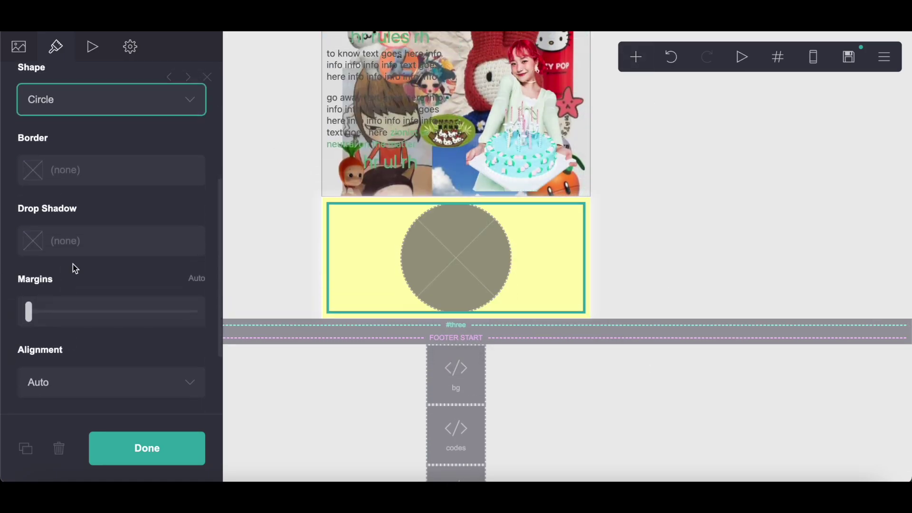
pyautogui.click(68, 241)
pyautogui.moveTo(72, 302); pyautogui.dragTo(61, 194)
pyautogui.click(210, 315)
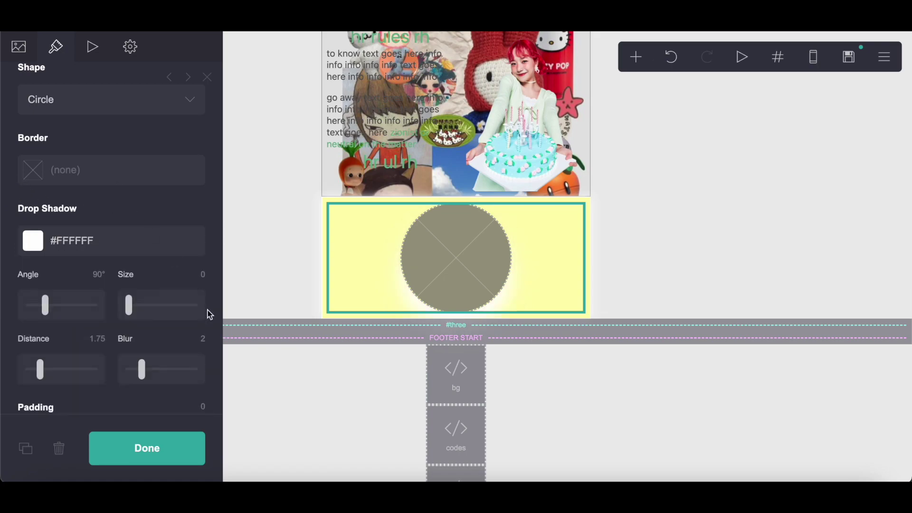
pyautogui.moveTo(45, 304); pyautogui.dragTo(100, 306)
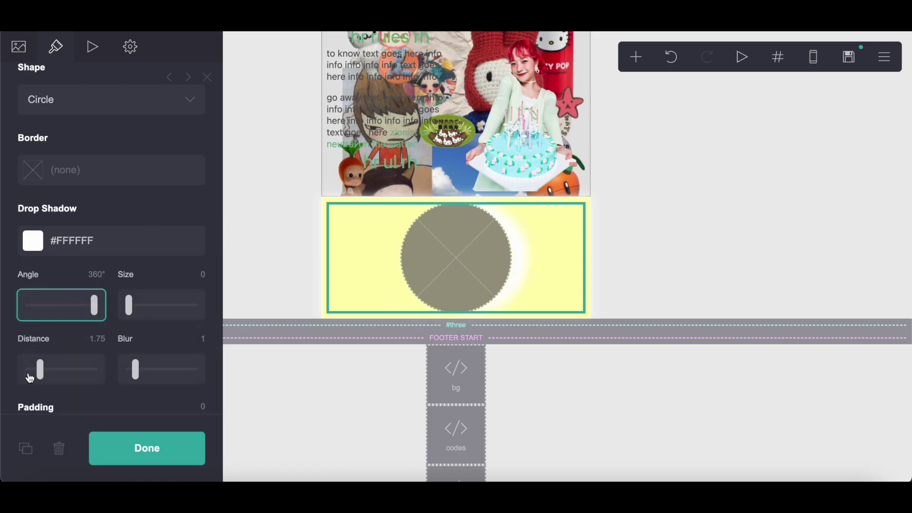
pyautogui.moveTo(29, 373); pyautogui.dragTo(3, 375)
pyautogui.click(92, 162)
pyautogui.moveTo(78, 212); pyautogui.dragTo(97, 137)
pyautogui.click(98, 138)
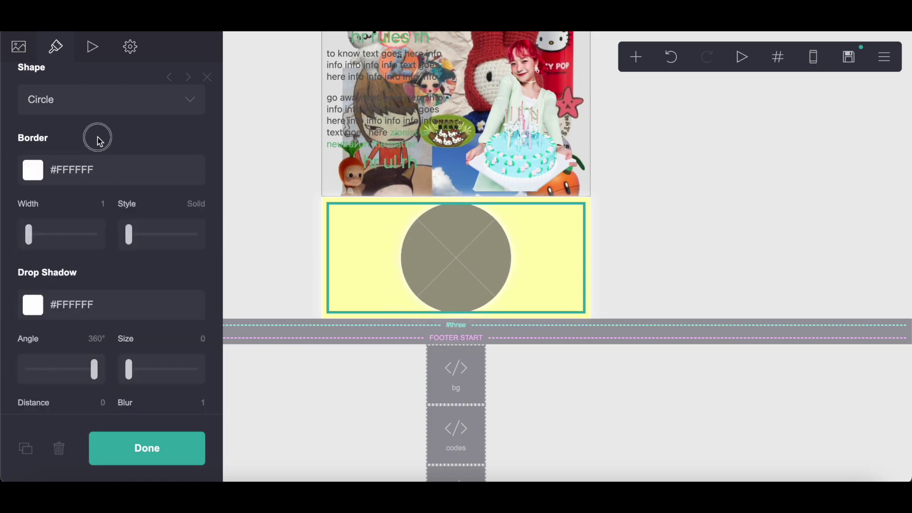
pyautogui.click(97, 203)
# Step: Upload the portrait JPEG from Downloads, crop it to cover the whole photo, and accept
pyautogui.click(5, 45)
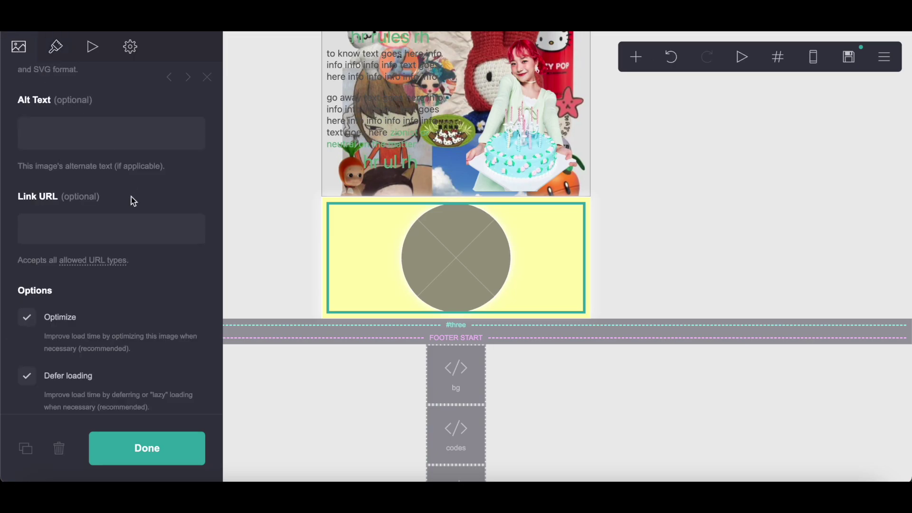
pyautogui.scroll(5, 62, 85)
pyautogui.click(122, 202)
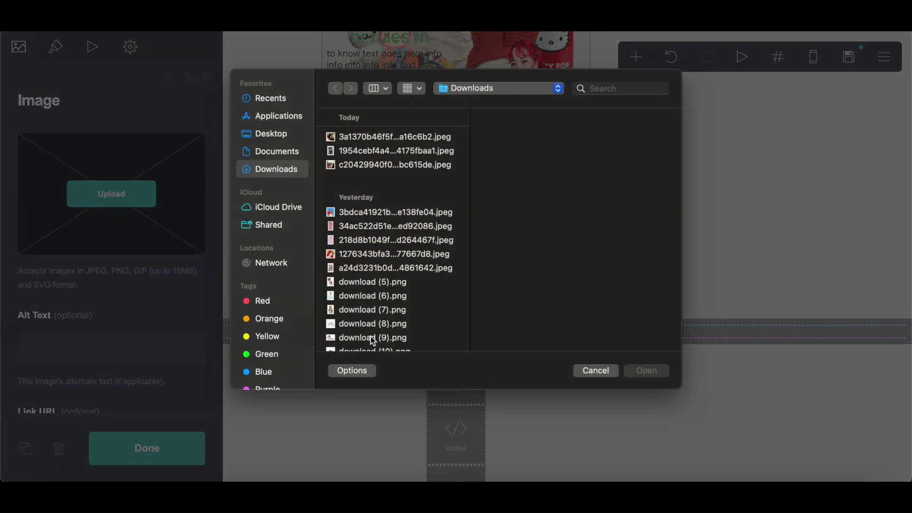
pyautogui.scroll(-3, 360, 298)
pyautogui.click(351, 323)
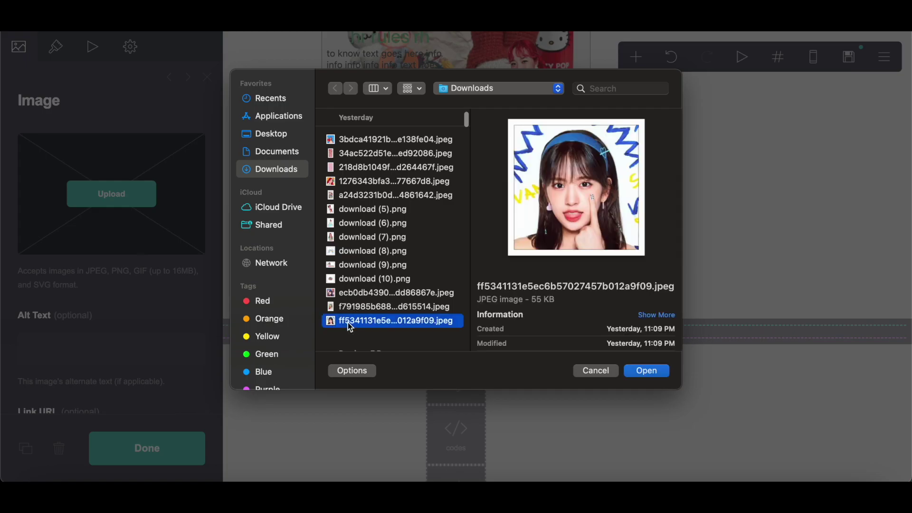
pyautogui.click(648, 373)
pyautogui.moveTo(563, 380); pyautogui.dragTo(686, 473)
pyautogui.moveTo(350, 170); pyautogui.dragTo(226, 97)
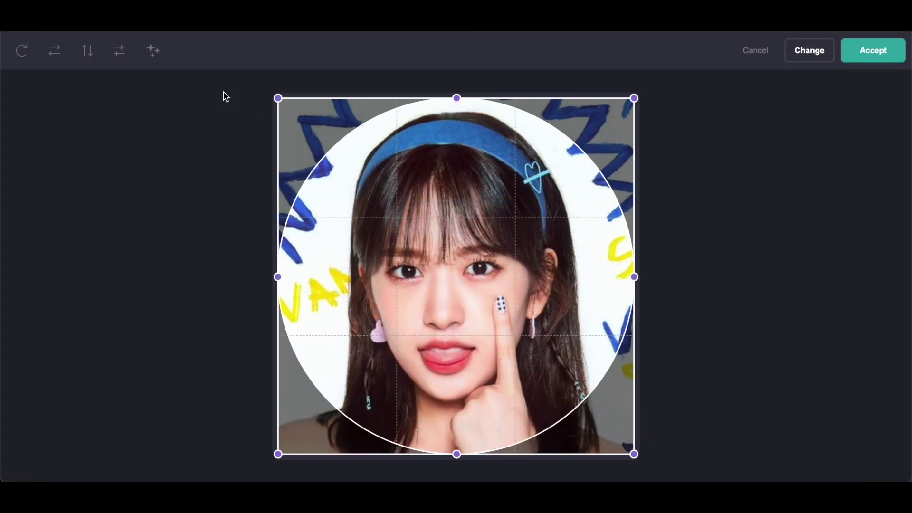
pyautogui.click(876, 56)
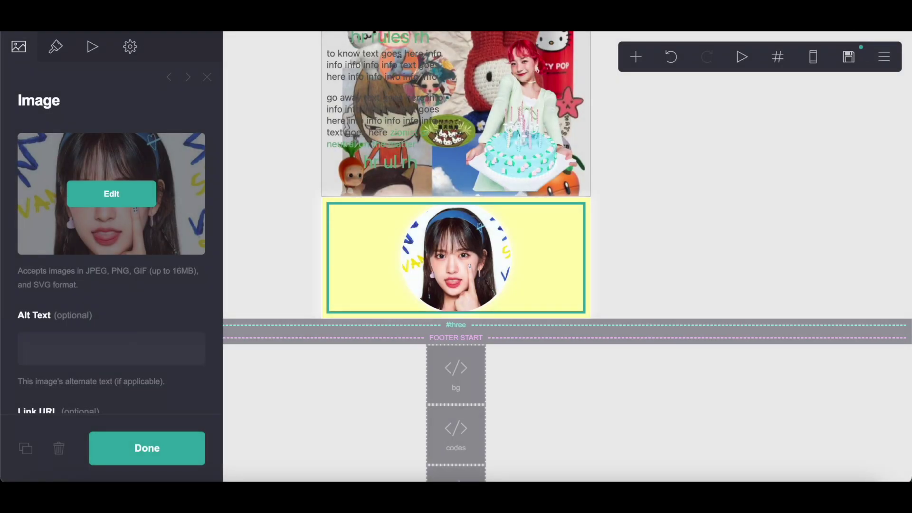
pyautogui.hotkey('ctrl', 'Tab')
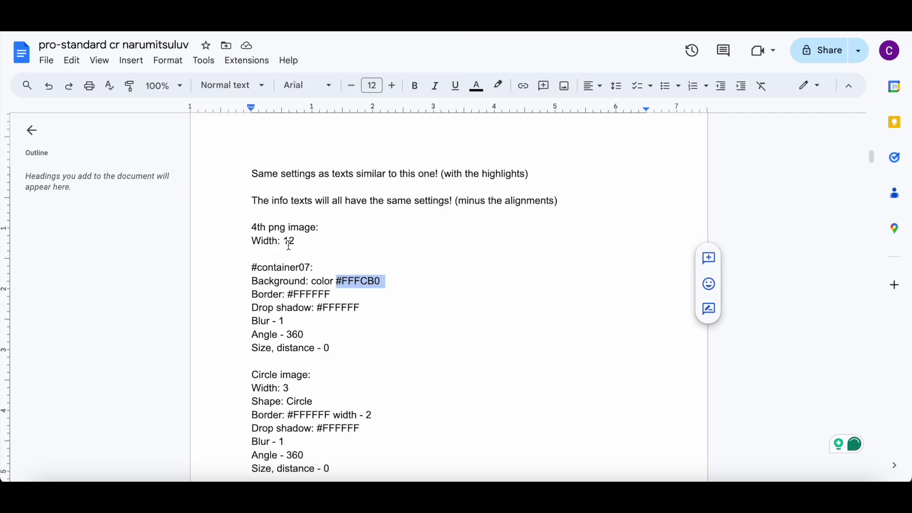
# Step: Review the circle-image notes, then set the Carrd circle photo's width to 3
pyautogui.scroll(-7, 289, 244)
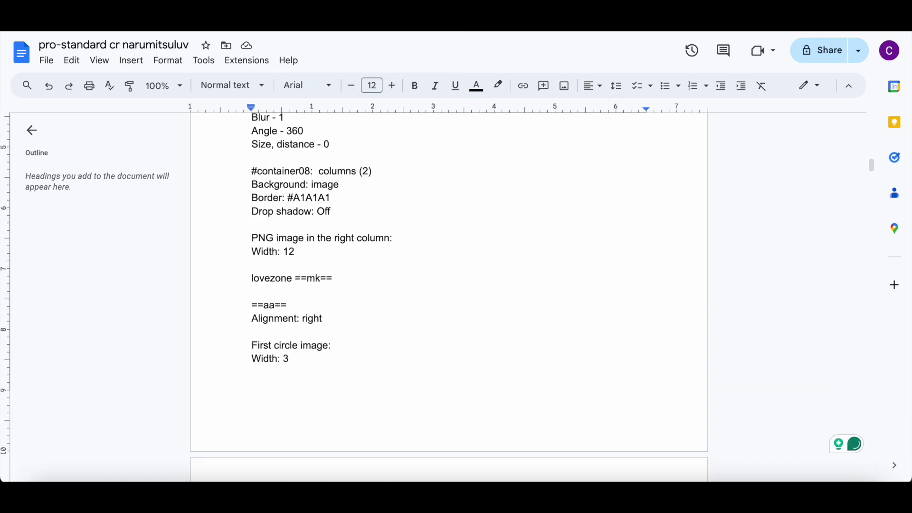
pyautogui.hotkey('ctrl', 'shift', 'Tab')
pyautogui.click(57, 48)
pyautogui.click(200, 150)
pyautogui.write('3')
pyautogui.click(137, 150)
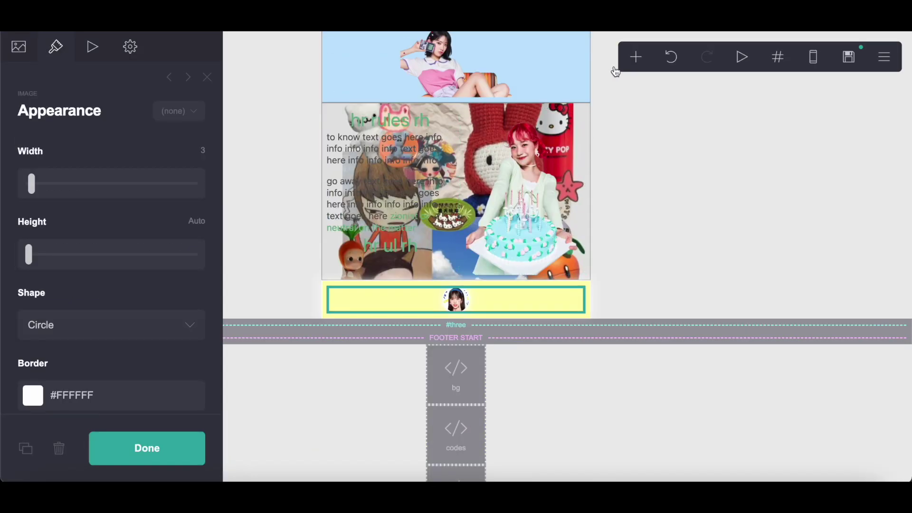
# Step: Add an Embed element below the photo and label it 'blink'
pyautogui.click(635, 57)
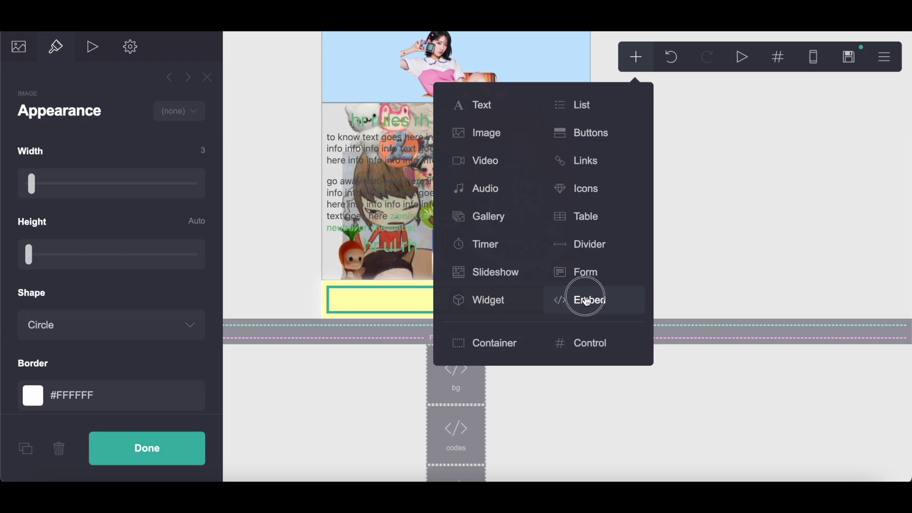
pyautogui.click(588, 302)
pyautogui.click(28, 287)
pyautogui.moveTo(126, 292); pyautogui.dragTo(2, 292)
pyautogui.write('blink')
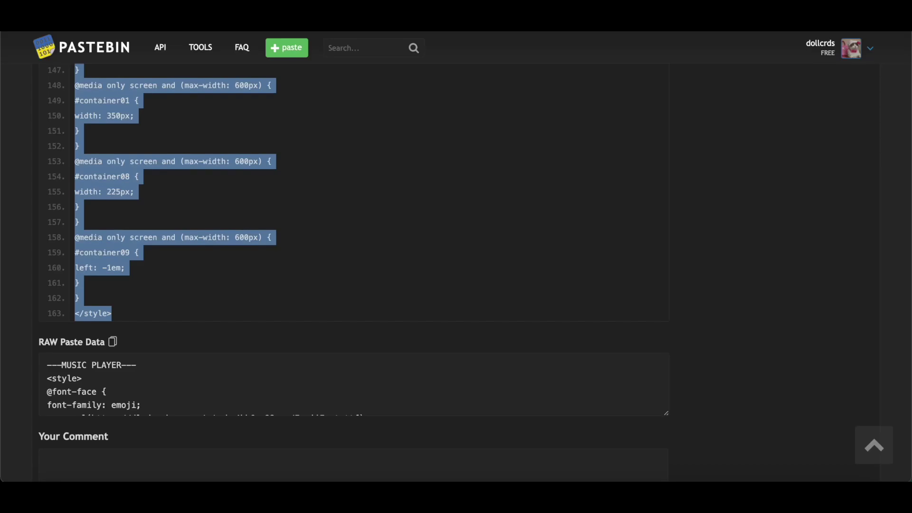
pyautogui.scroll(10, 155, 267)
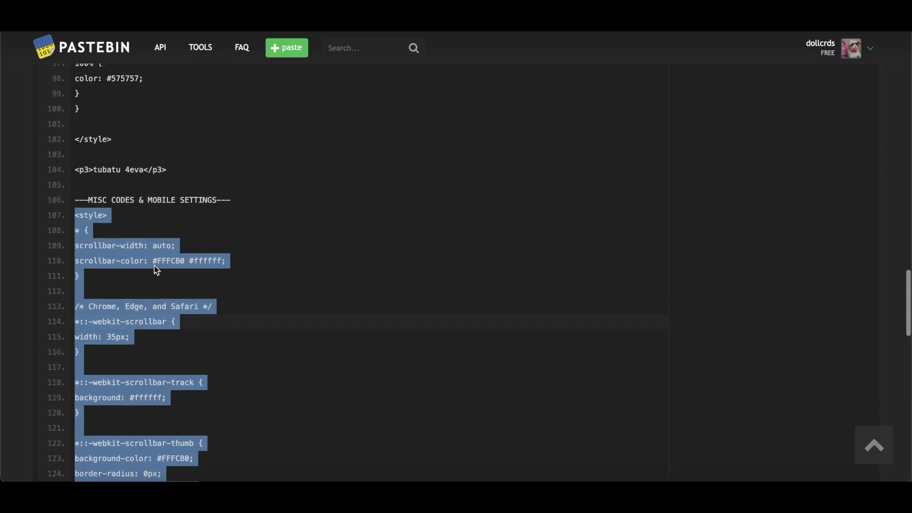
# Step: Select and copy the BLINKING TEXT style code block on Pastebin
pyautogui.scroll(3, 154, 269)
pyautogui.moveTo(171, 310); pyautogui.dragTo(73, 213)
pyautogui.rightClick(107, 246)
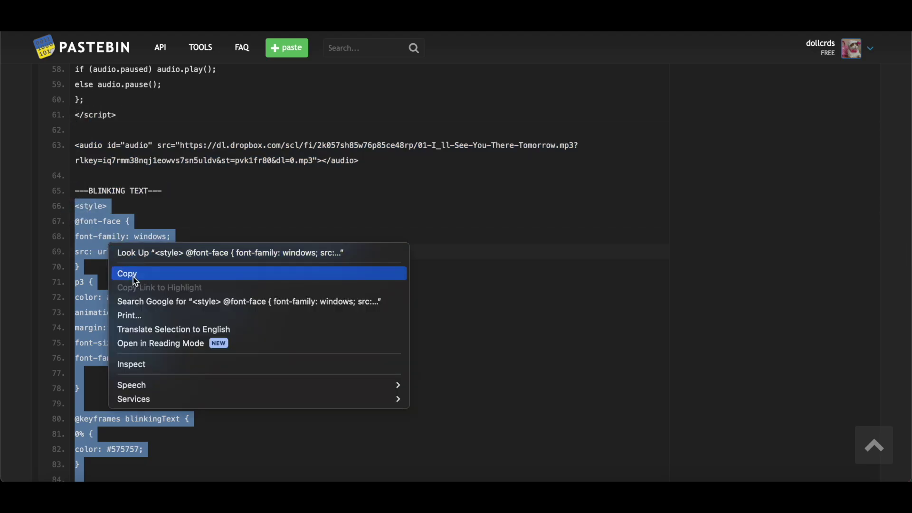
pyautogui.click(133, 276)
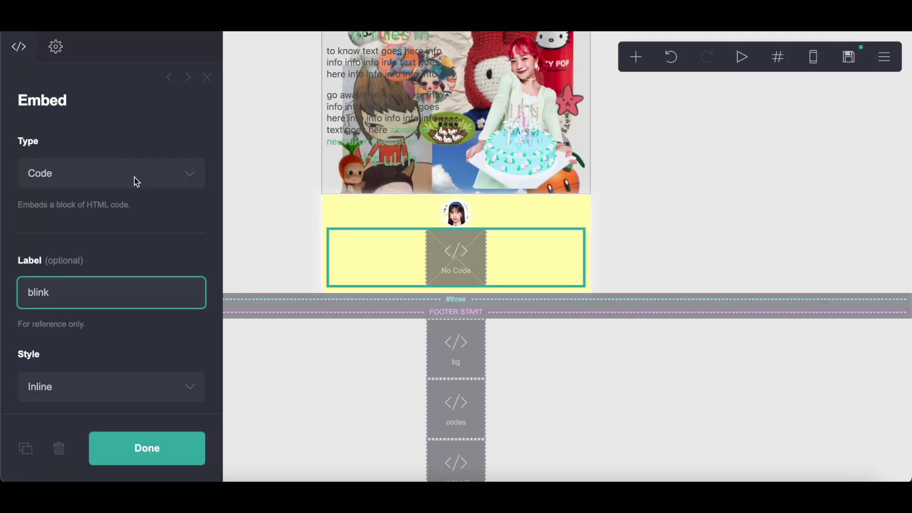
# Step: Paste the blinking-text style code into the blink embed's Code field
pyautogui.scroll(-5, 107, 240)
pyautogui.click(87, 243)
pyautogui.rightClick(89, 242)
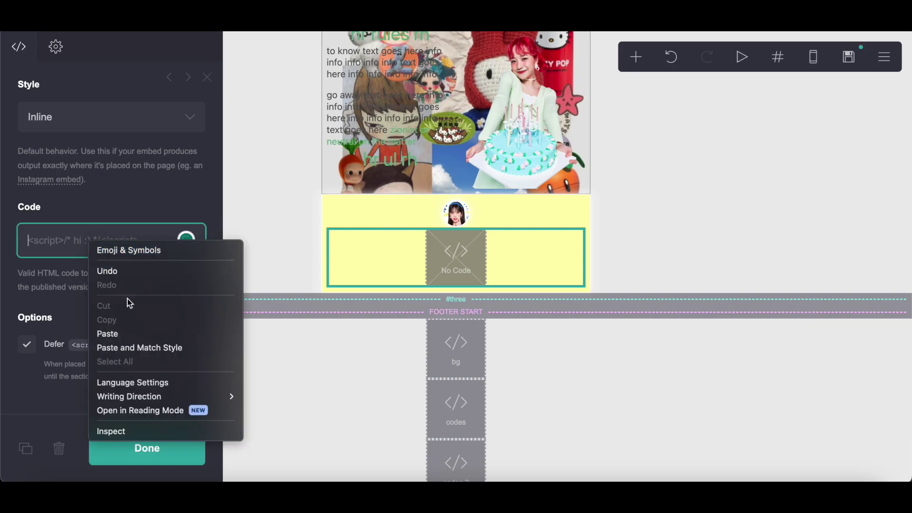
pyautogui.click(136, 334)
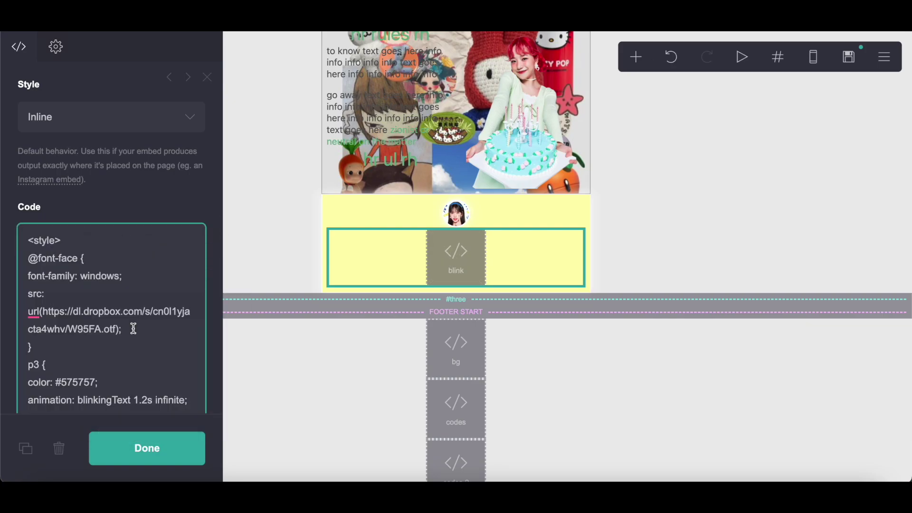
# Step: Delete the stray blank line after 'font-family: windows;' in the p3 rule
pyautogui.scroll(-4, 134, 329)
pyautogui.moveTo(25, 209); pyautogui.dragTo(115, 209)
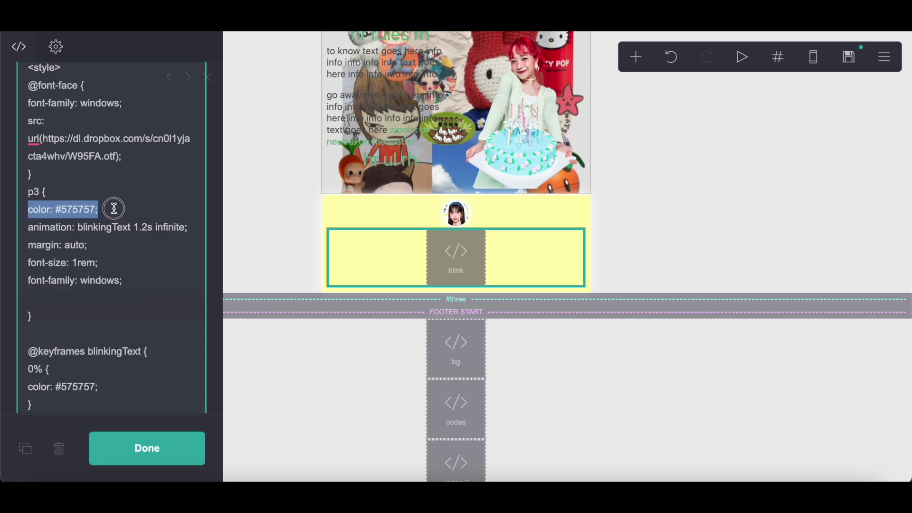
pyautogui.click(114, 209)
pyautogui.moveTo(30, 266); pyautogui.dragTo(100, 262)
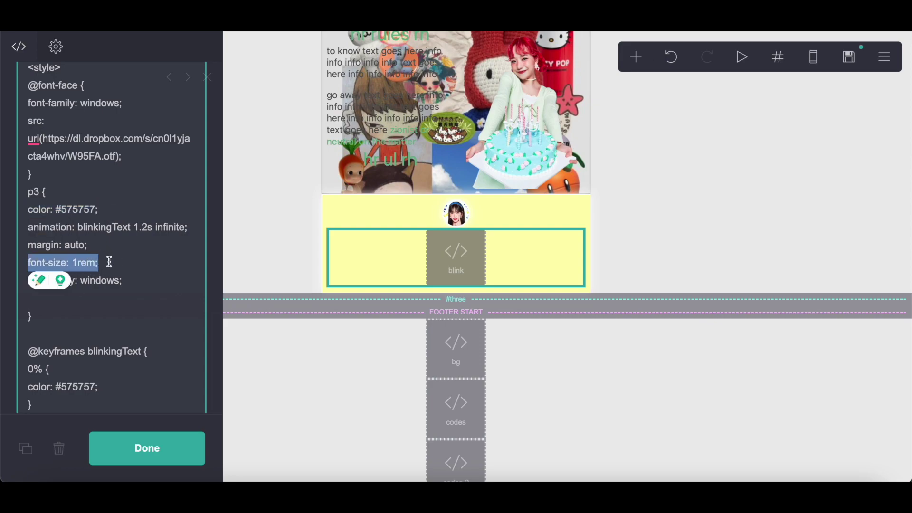
pyautogui.click(109, 261)
pyautogui.click(77, 300)
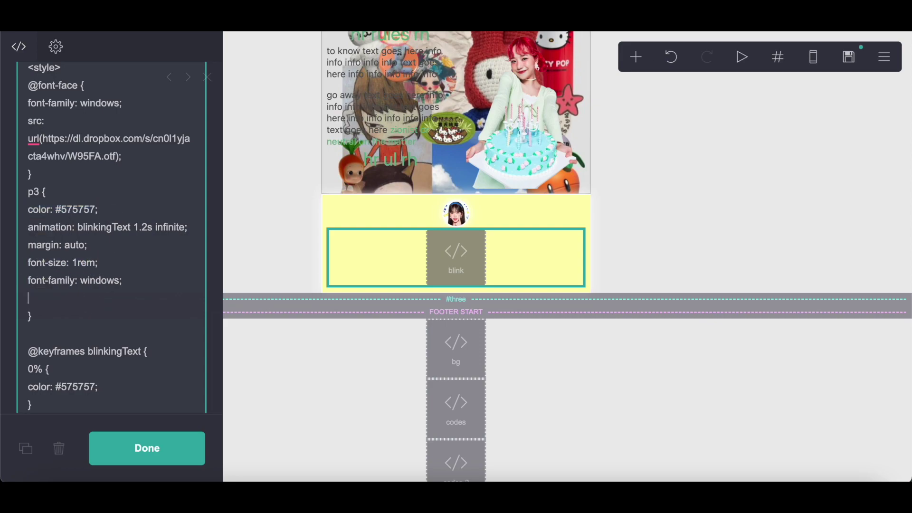
pyautogui.press('BackSpace')
pyautogui.scroll(2, 53, 291)
pyautogui.moveTo(25, 141); pyautogui.dragTo(34, 236)
pyautogui.click(27, 126)
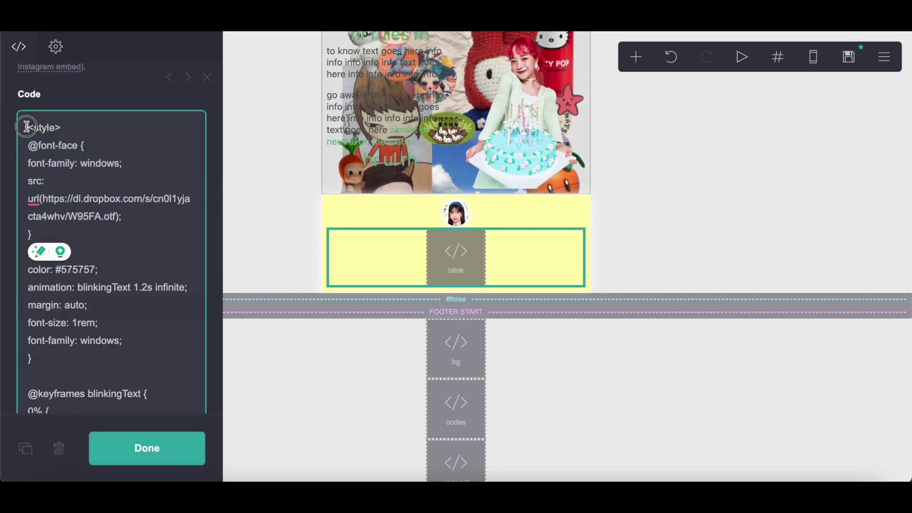
pyautogui.moveTo(27, 126); pyautogui.dragTo(72, 129)
pyautogui.click(74, 331)
pyautogui.scroll(-10, 74, 331)
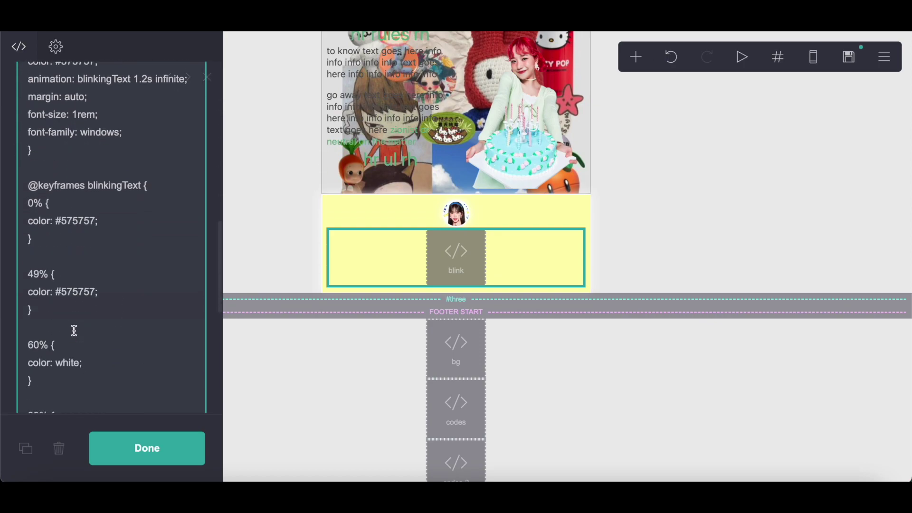
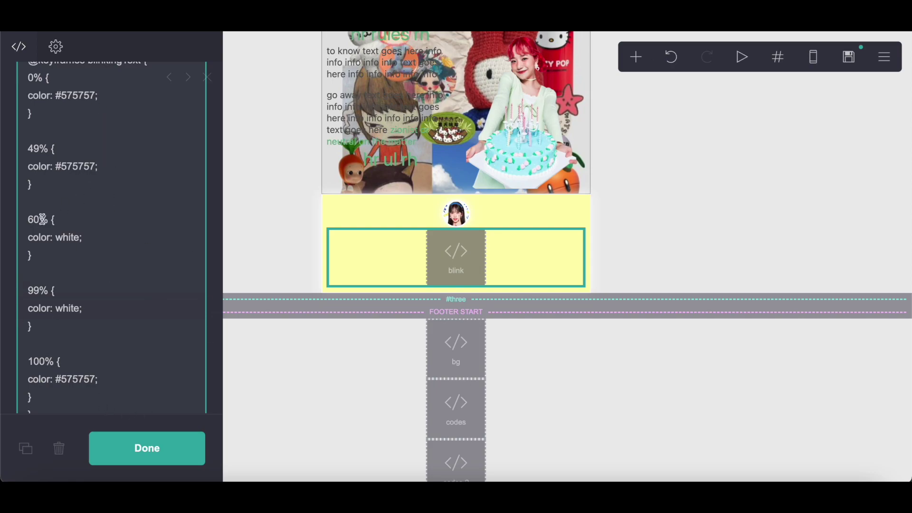
# Step: Scroll the blink embed code down to the <p3> line
pyautogui.scroll(-5, 140, 318)
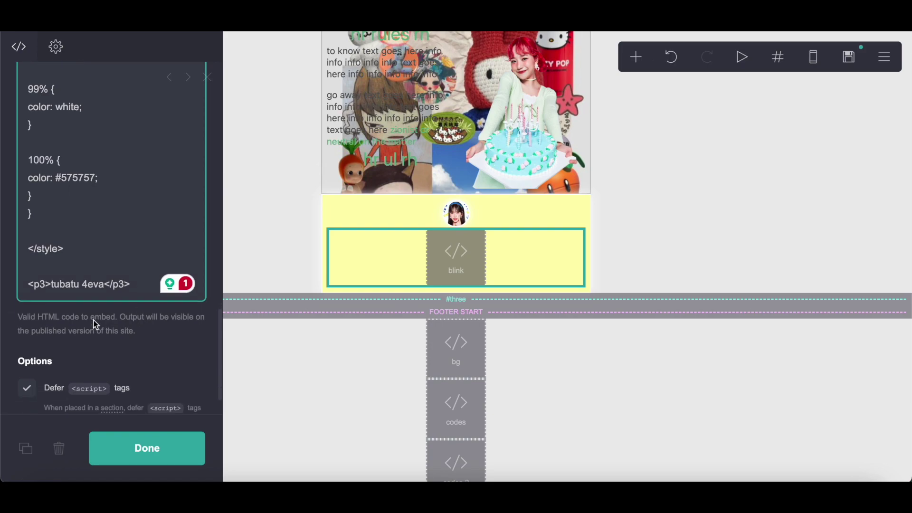
pyautogui.moveTo(52, 285); pyautogui.dragTo(104, 288)
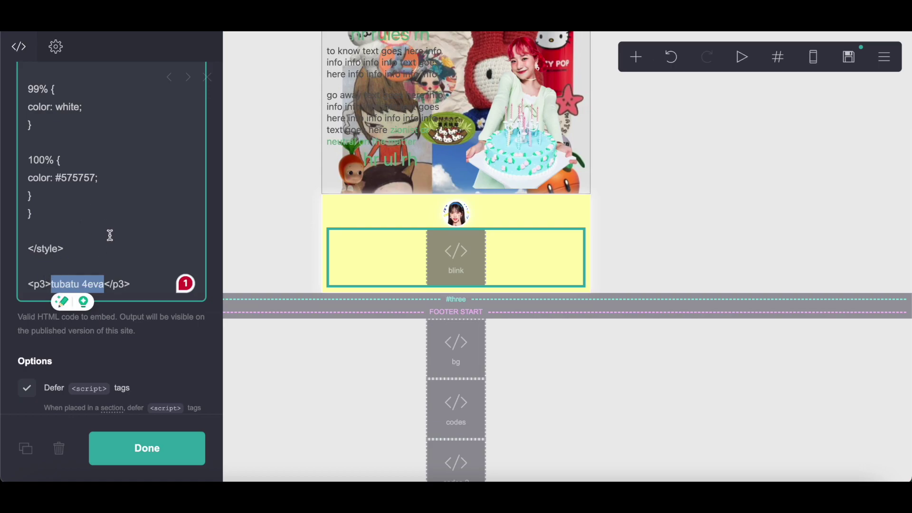
# Step: Add a new container and place it below the #three section
pyautogui.click(637, 58)
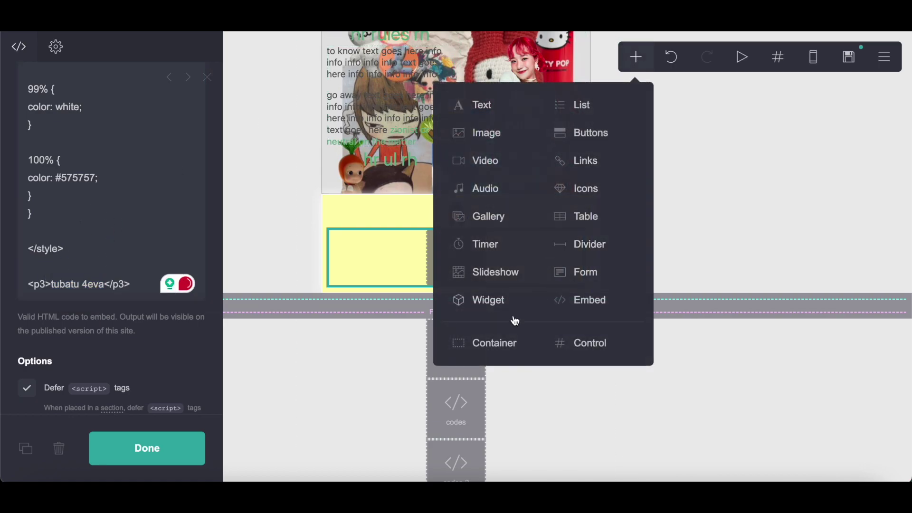
pyautogui.click(494, 343)
pyautogui.moveTo(432, 267); pyautogui.dragTo(458, 318)
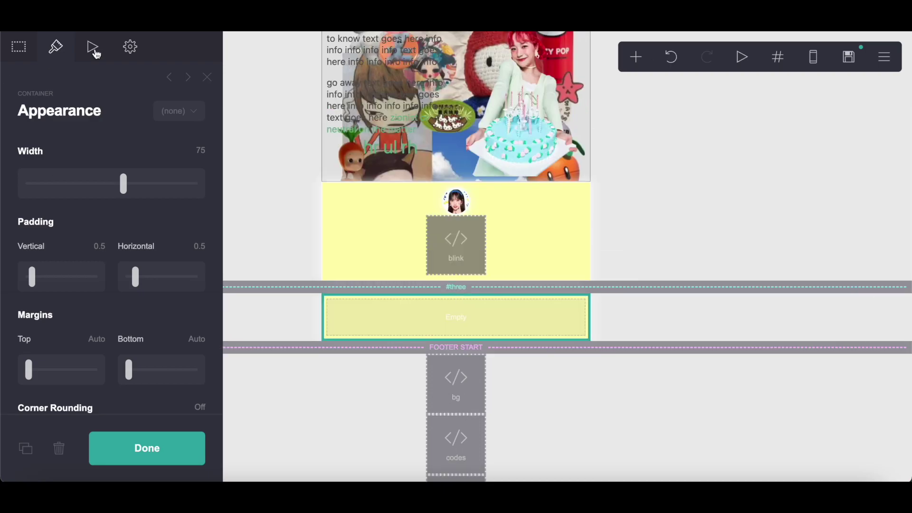
# Step: Set the container type to Columns, giving two 50% Left and Right columns
pyautogui.click(131, 47)
pyautogui.click(57, 46)
pyautogui.click(20, 56)
pyautogui.click(41, 179)
pyautogui.click(42, 190)
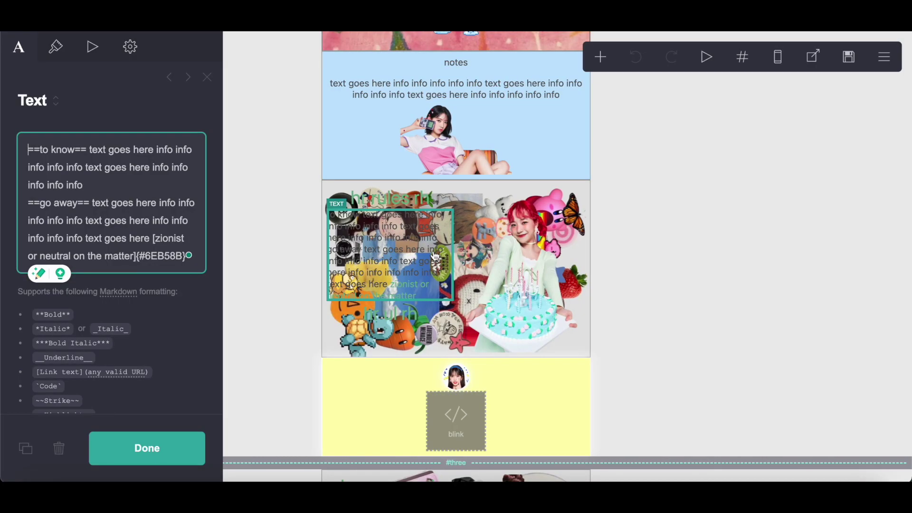
pyautogui.scroll(-8, 436, 256)
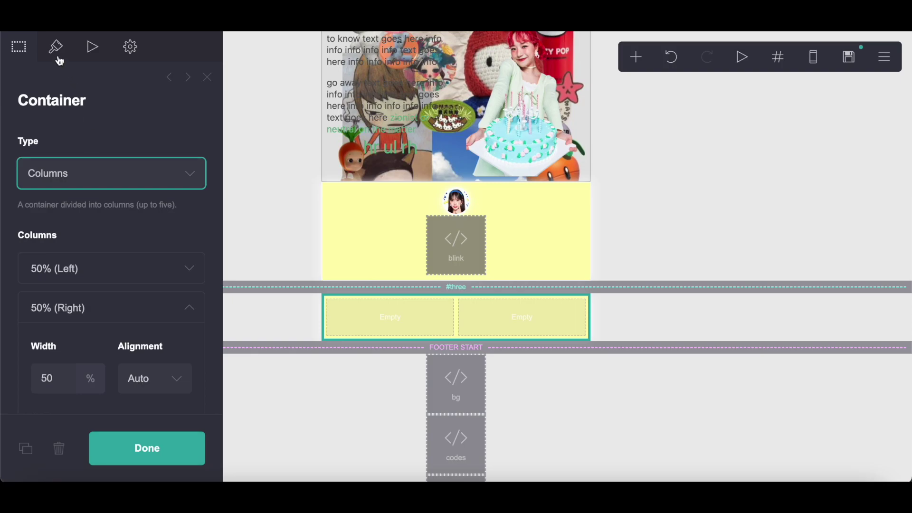
# Step: Set the container background to Image and upload the collage jpeg from Downloads
pyautogui.click(58, 53)
pyautogui.scroll(-10, 60, 240)
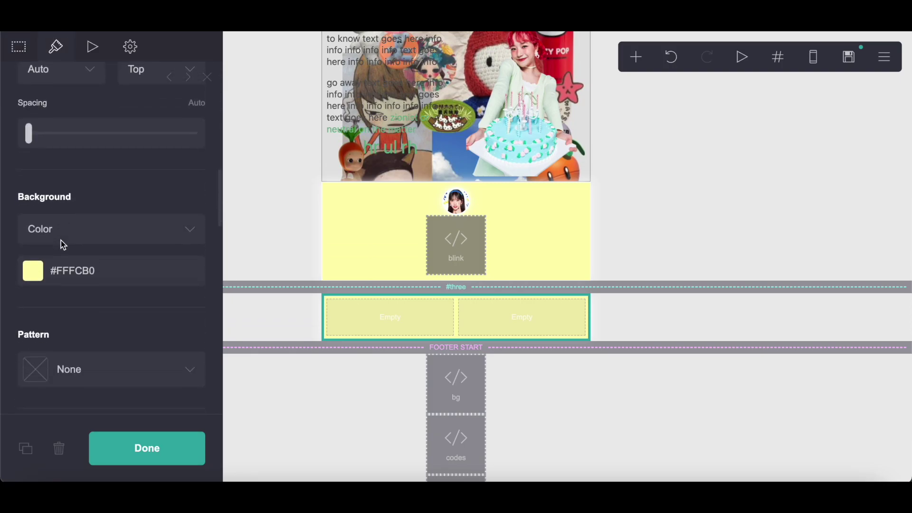
pyautogui.click(61, 240)
pyautogui.click(57, 263)
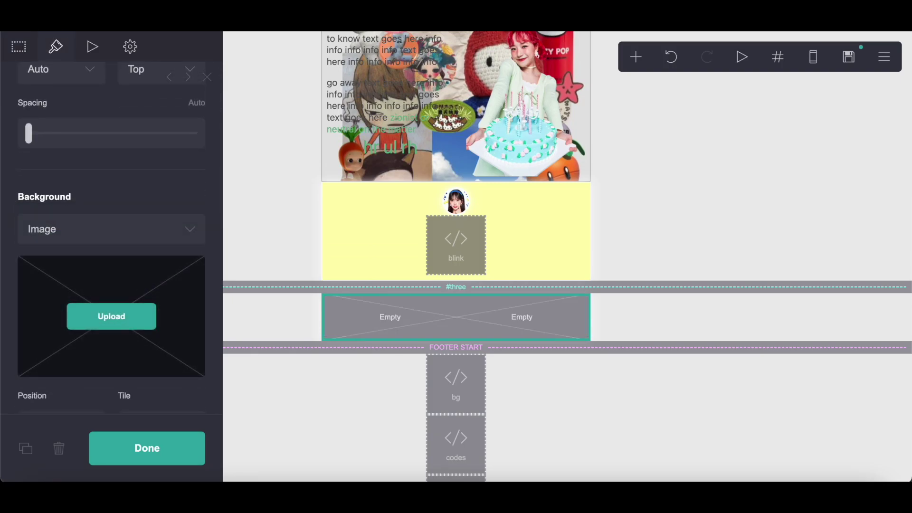
pyautogui.click(111, 317)
pyautogui.scroll(-3, 396, 275)
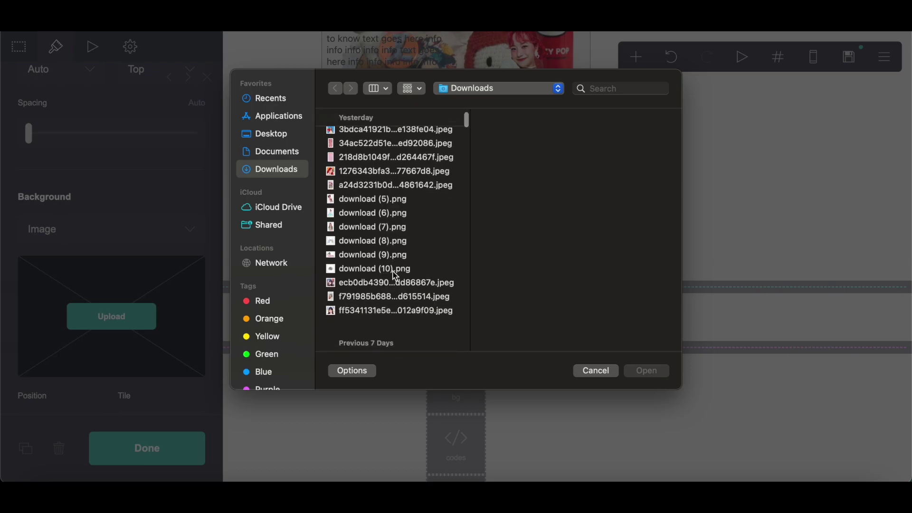
pyautogui.click(378, 297)
pyautogui.click(646, 373)
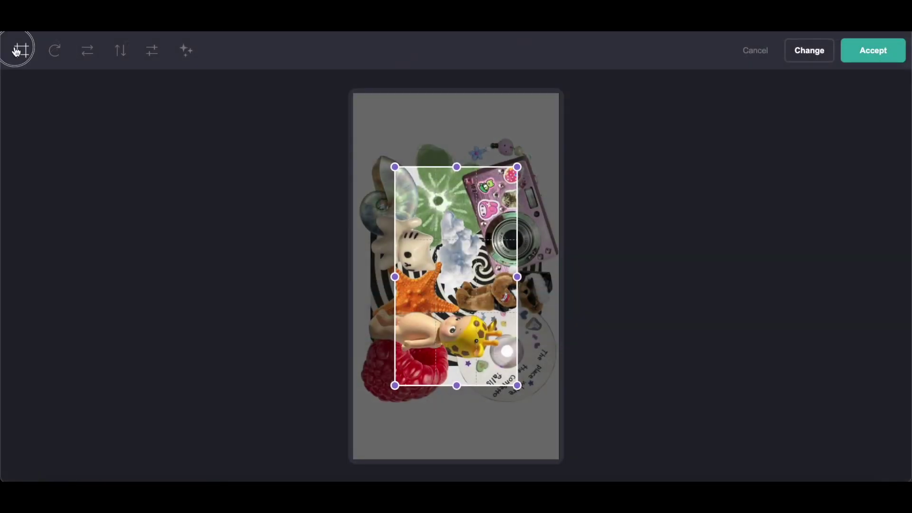
# Step: Rotate the uncropped collage three quarter-turns until upright and accept it
pyautogui.click(20, 50)
pyautogui.click(56, 51)
pyautogui.click(56, 51)
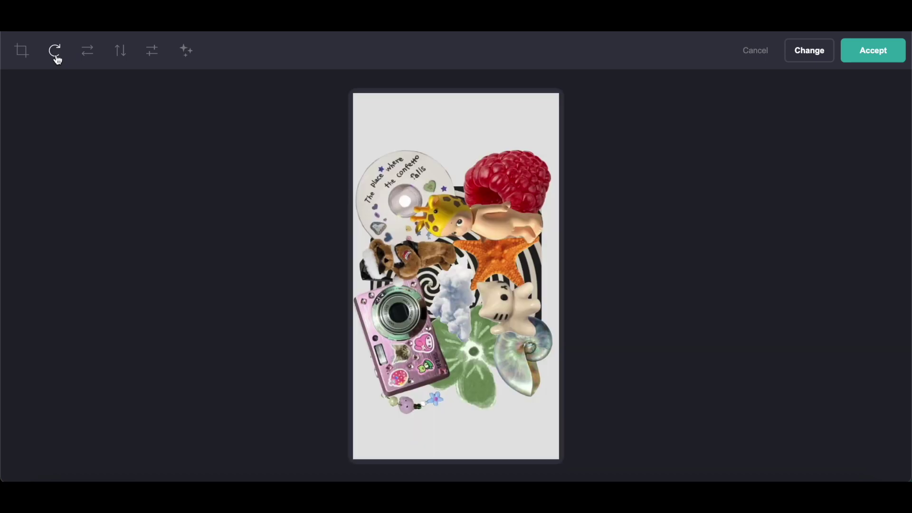
pyautogui.click(56, 51)
pyautogui.click(885, 56)
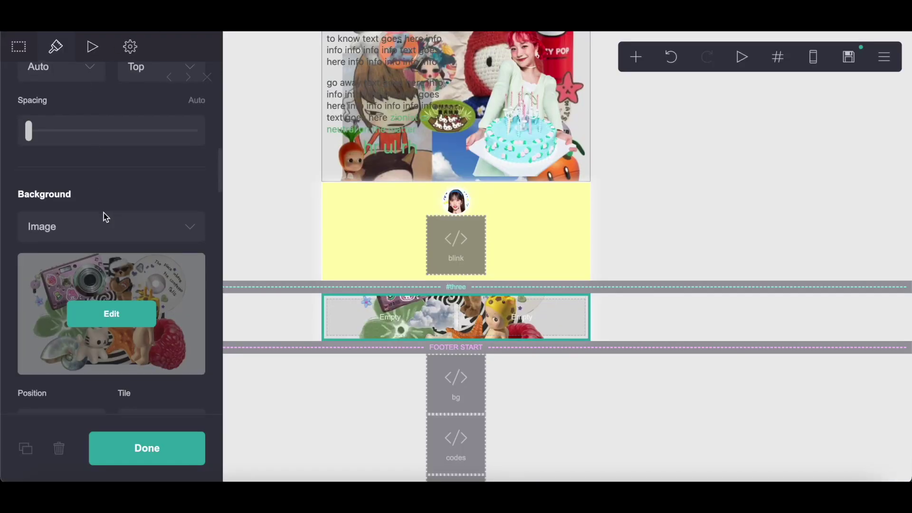
# Step: Set the container's border colour to #A1A1A1
pyautogui.scroll(-10, 104, 213)
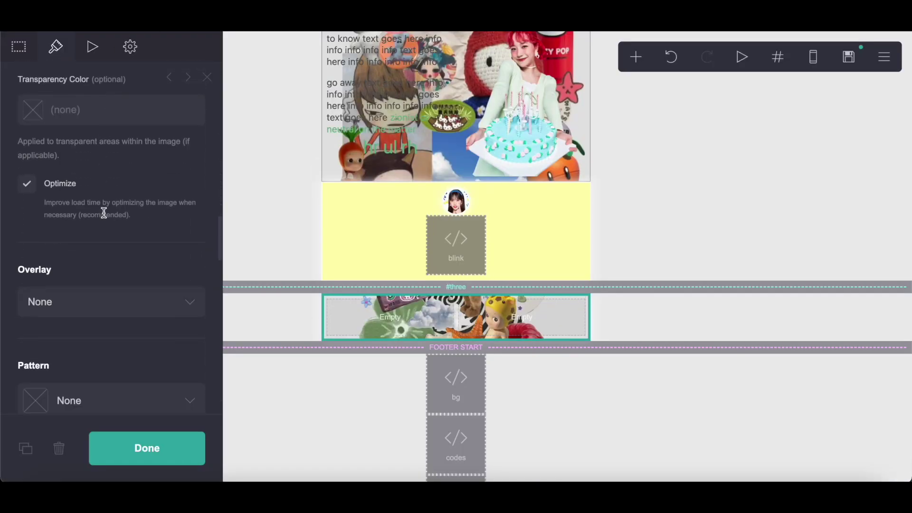
pyautogui.scroll(-1, 106, 218)
pyautogui.click(60, 212)
pyautogui.moveTo(60, 213); pyautogui.dragTo(130, 213)
pyautogui.write('#A1A1A1')
pyautogui.click(114, 183)
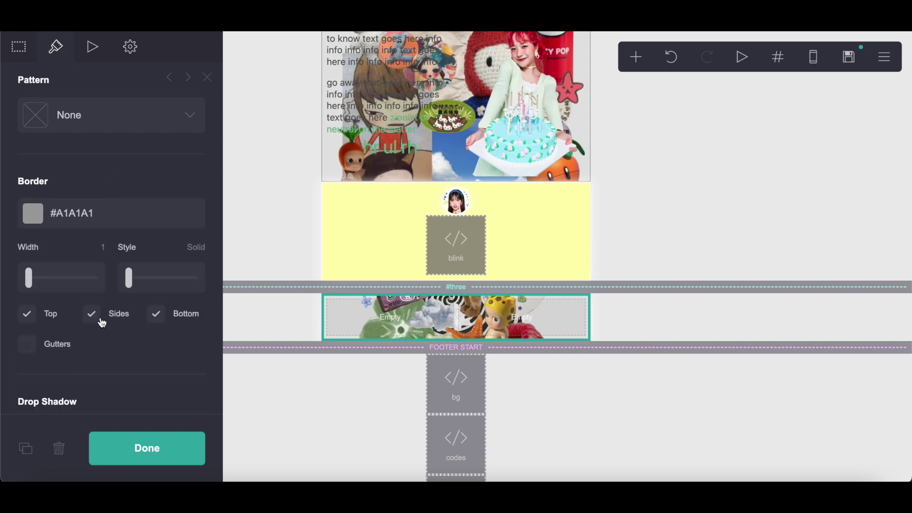
# Step: Delete the container's drop shadow colour to turn the shadow off
pyautogui.scroll(-5, 97, 238)
pyautogui.click(106, 223)
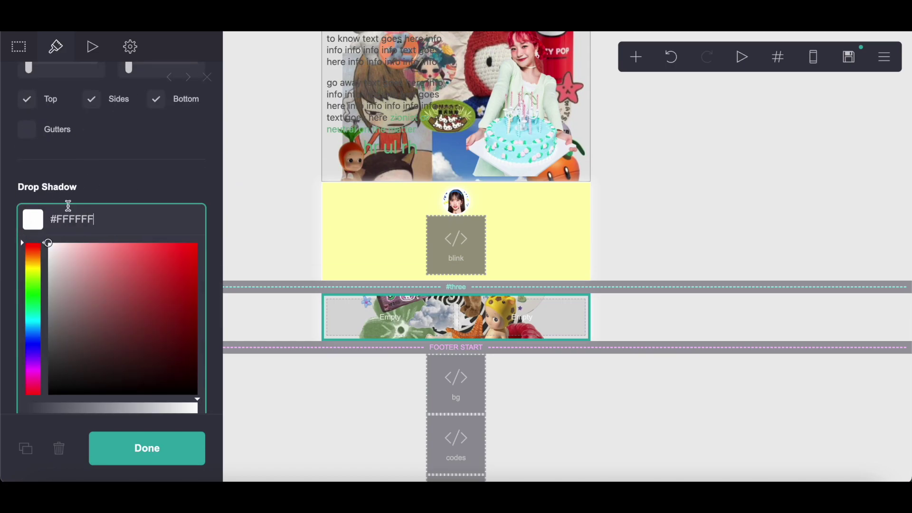
pyautogui.tripleClick(143, 211)
pyautogui.press('BackSpace')
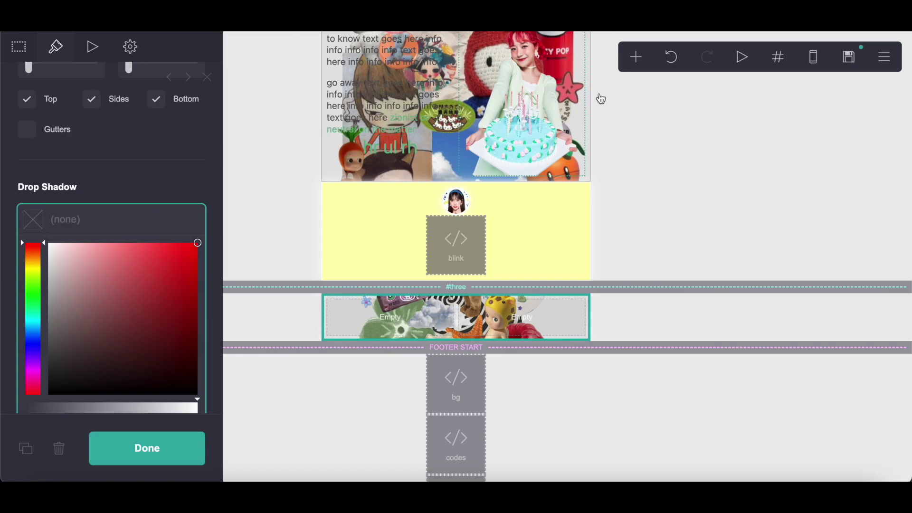
pyautogui.click(636, 57)
pyautogui.click(497, 137)
# Step: Give the new image element width 12 and a Rectangle shape
pyautogui.click(411, 261)
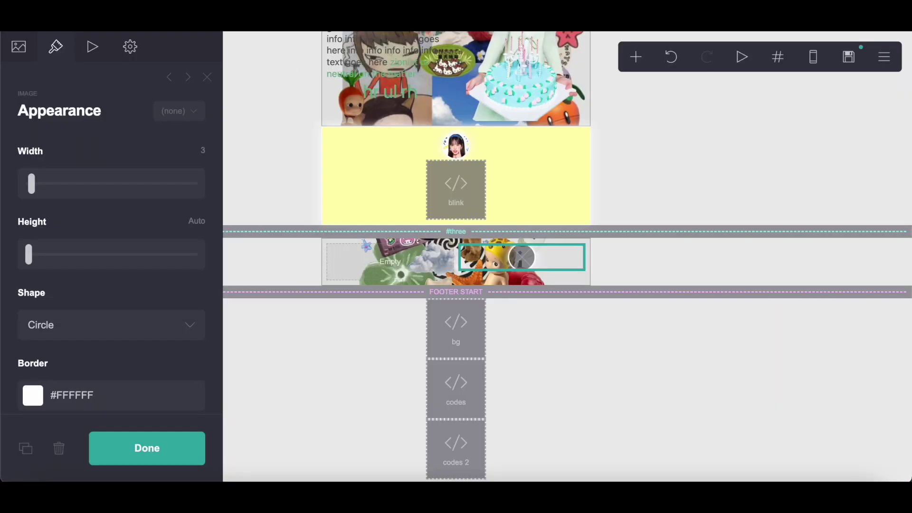
pyautogui.click(203, 151)
pyautogui.write('12')
pyautogui.press('Return')
pyautogui.click(104, 326)
pyautogui.click(100, 308)
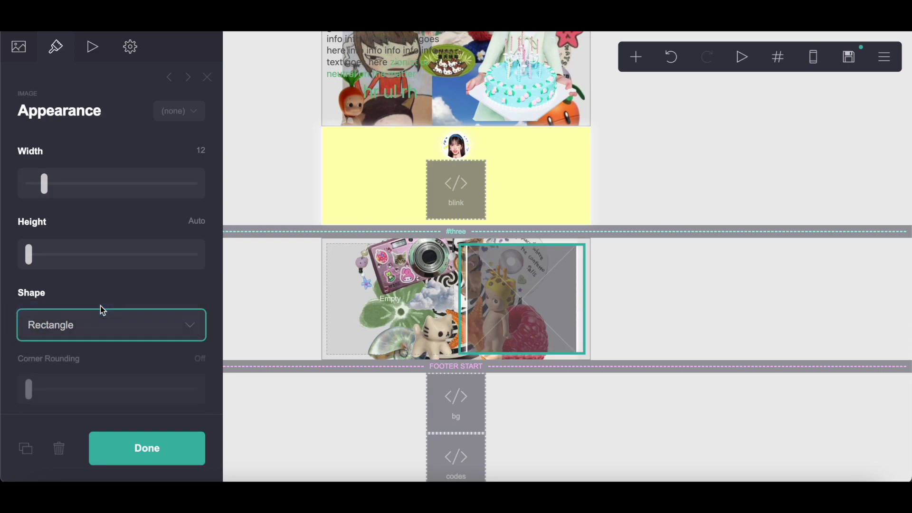
# Step: Clear the image's border and drop shadow colours
pyautogui.scroll(-3, 101, 308)
pyautogui.click(100, 306)
pyautogui.press('BackSpace')
pyautogui.click(61, 280)
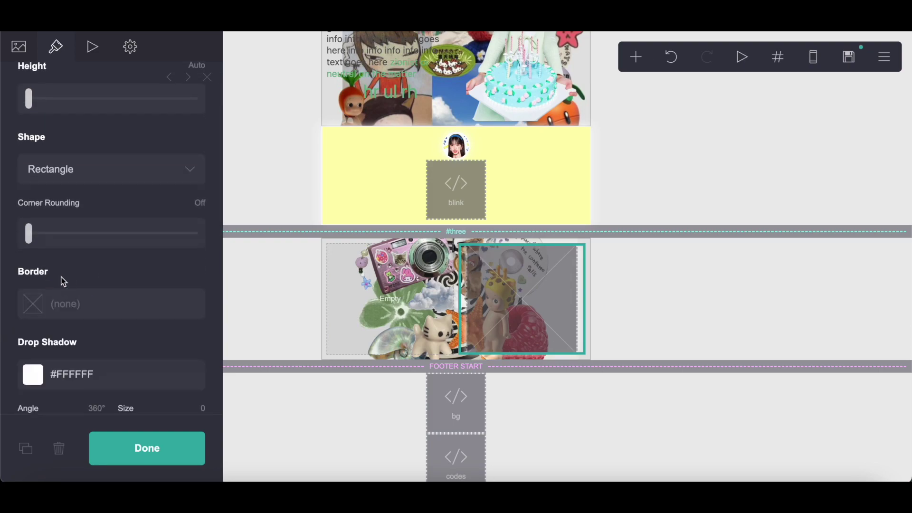
pyautogui.scroll(-3, 61, 281)
pyautogui.click(93, 258)
pyautogui.press('BackSpace')
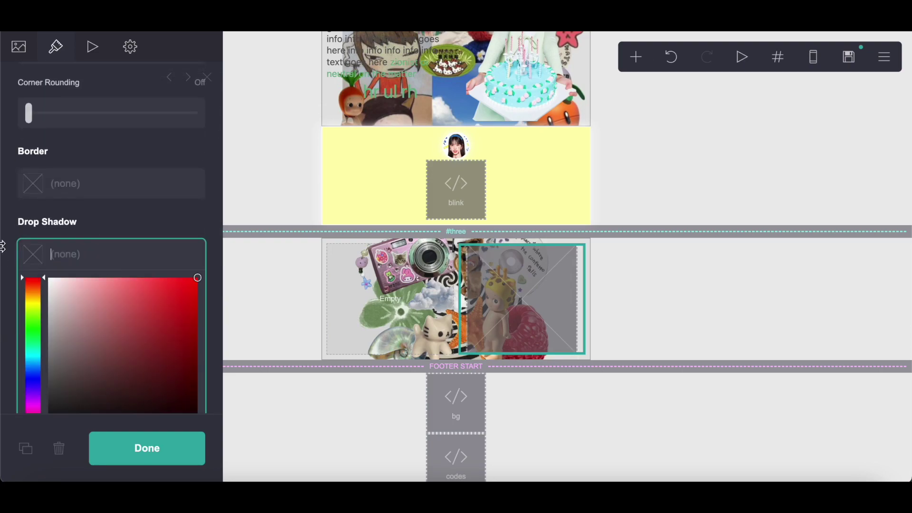
# Step: Upload download (5).png uncropped into the image and accept it
pyautogui.click(17, 52)
pyautogui.scroll(5, 110, 138)
pyautogui.click(113, 194)
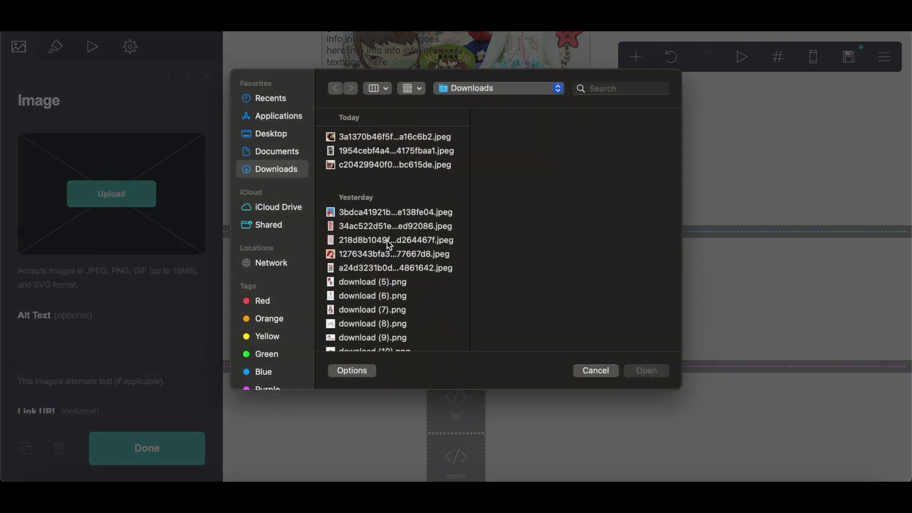
pyautogui.click(379, 284)
pyautogui.click(647, 372)
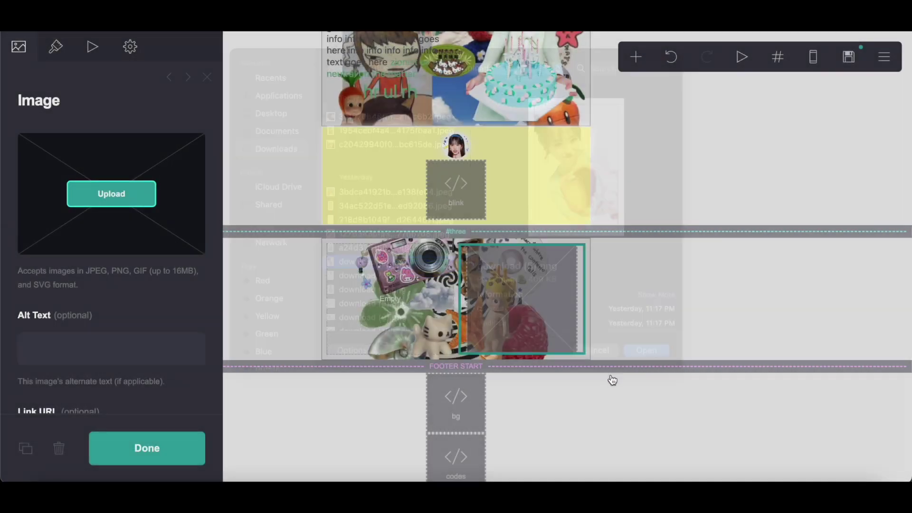
pyautogui.click(24, 61)
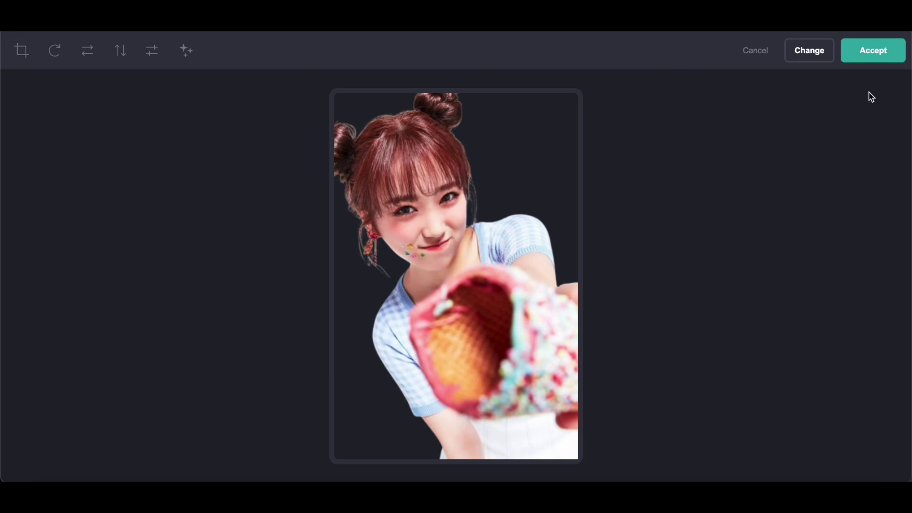
pyautogui.click(876, 48)
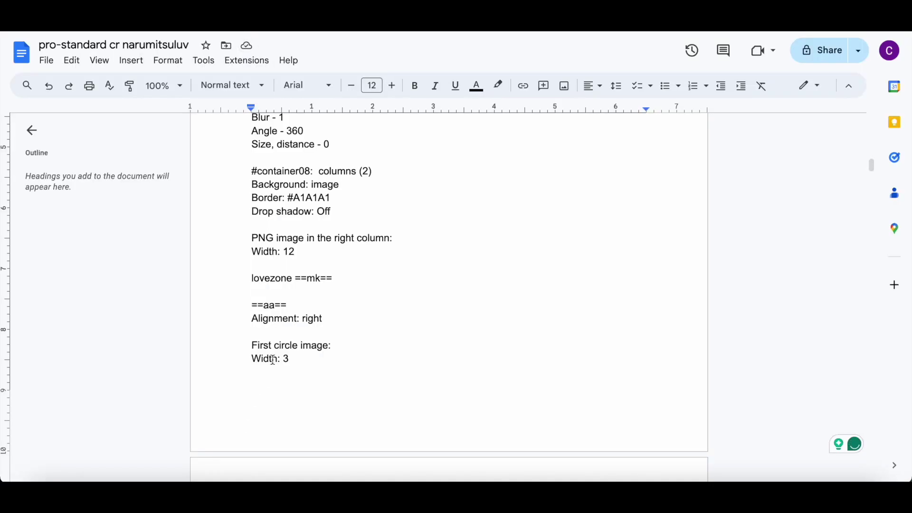
# Step: Copy the 'lovezone ==mk==' line from the Google Docs notes
pyautogui.moveTo(246, 274); pyautogui.dragTo(337, 278)
pyautogui.rightClick(335, 278)
pyautogui.click(391, 181)
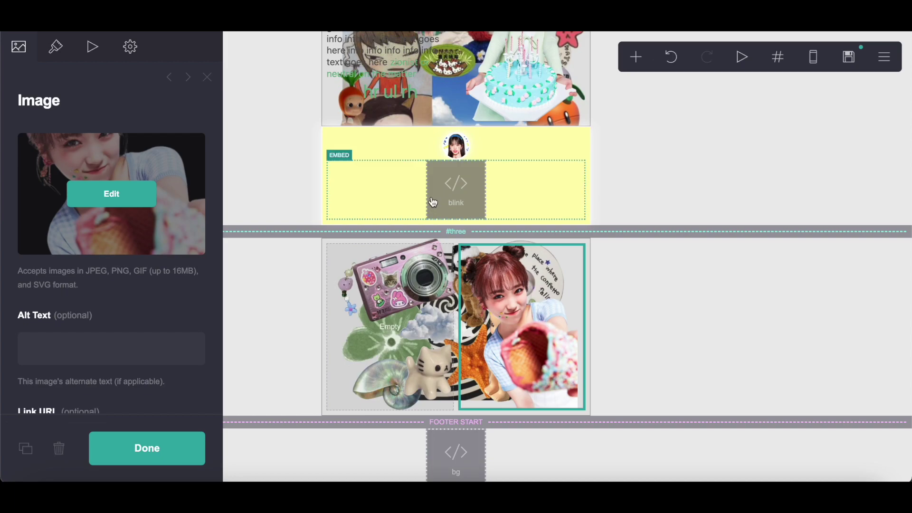
pyautogui.scroll(3, 404, 123)
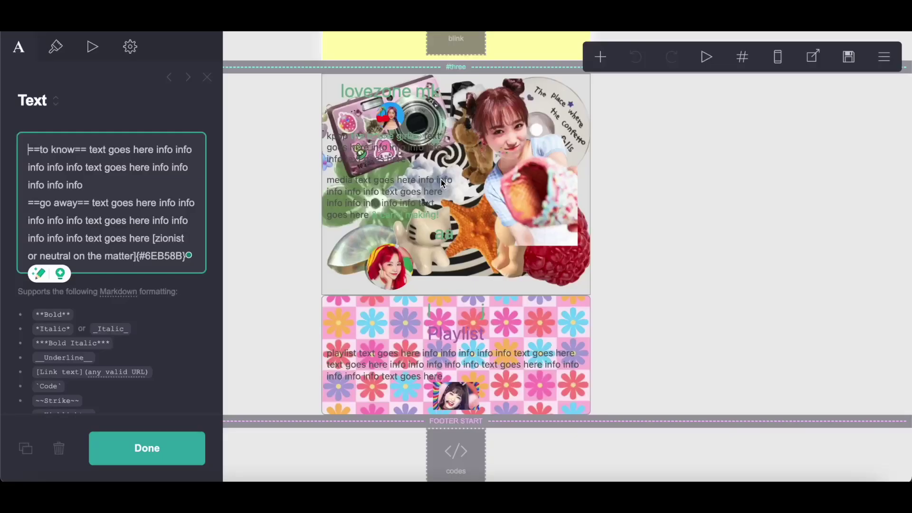
# Step: Inspect the lovezone mk heading, collage image and hr rules rh heading on the reference site
pyautogui.click(389, 91)
pyautogui.click(56, 46)
pyautogui.scroll(-4, 81, 206)
pyautogui.scroll(-8, 81, 206)
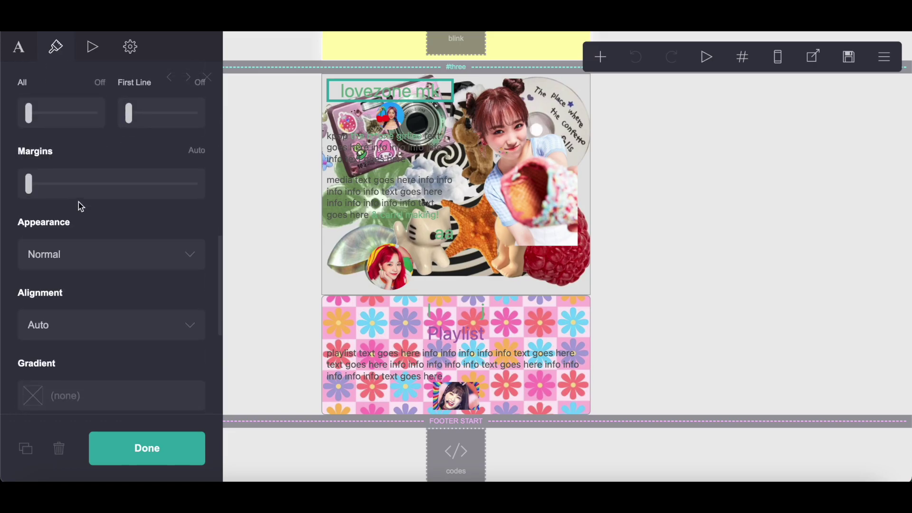
pyautogui.click(448, 215)
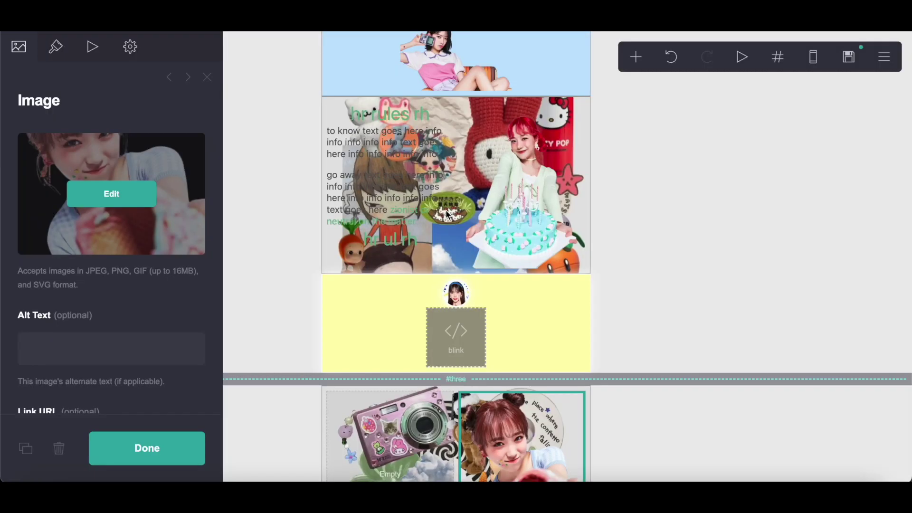
pyautogui.click(390, 113)
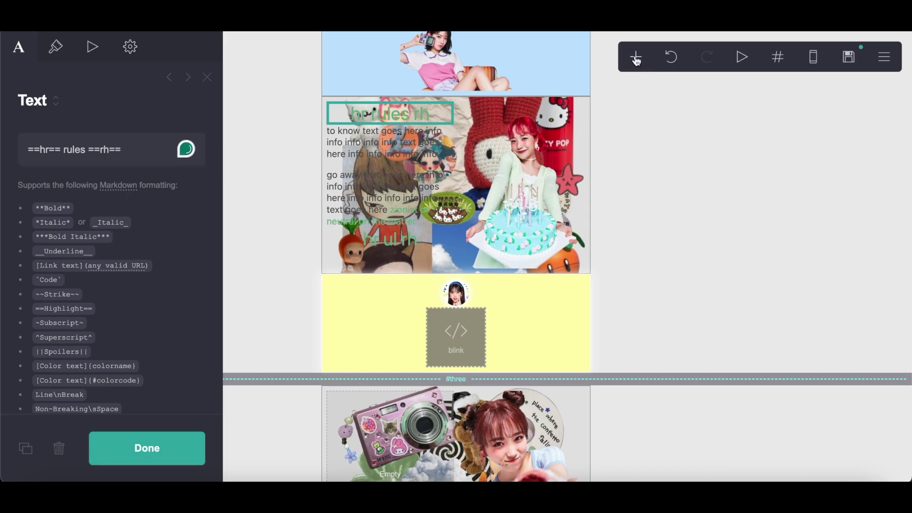
# Step: Add a text element inside the collage container and paste the 'lovezone ==mk==' heading
pyautogui.click(636, 57)
pyautogui.click(506, 114)
pyautogui.moveTo(400, 266); pyautogui.dragTo(400, 201)
pyautogui.doubleClick(34, 150)
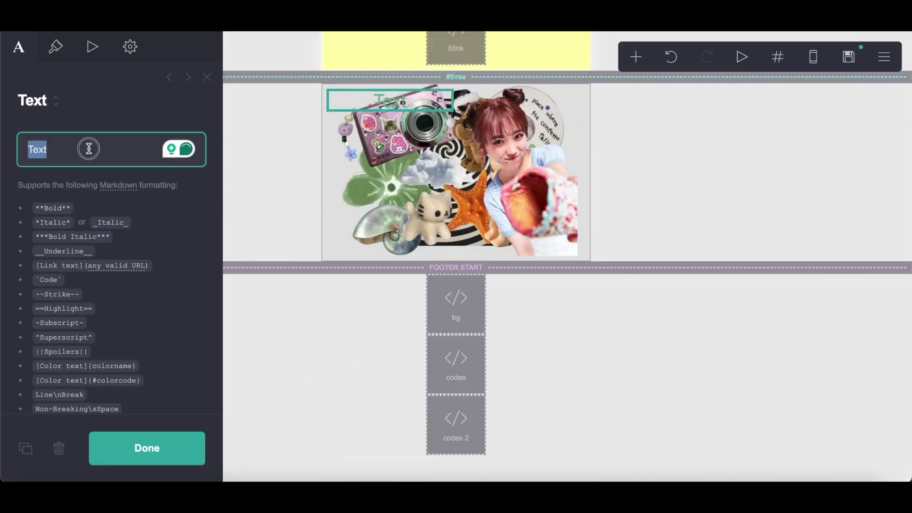
pyautogui.rightClick(88, 148)
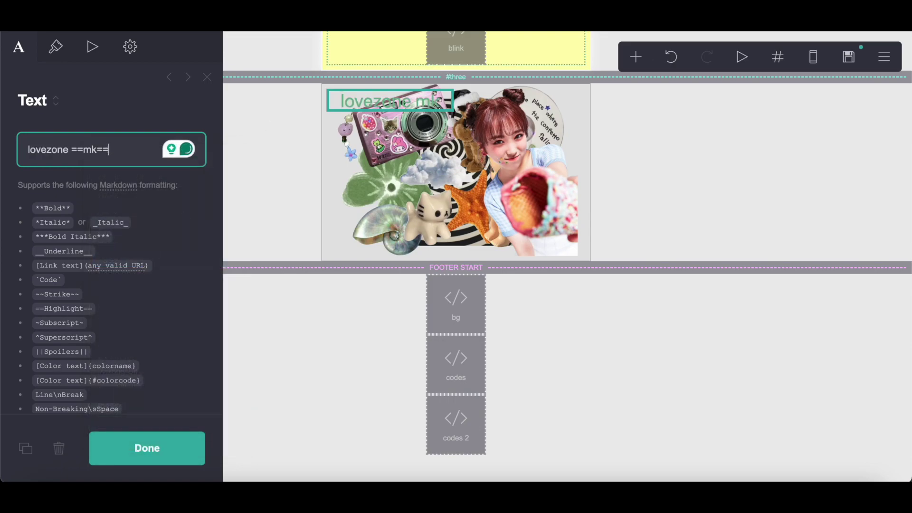
pyautogui.click(56, 46)
# Step: Copy all of the reference site's body text markdown
pyautogui.click(368, 167)
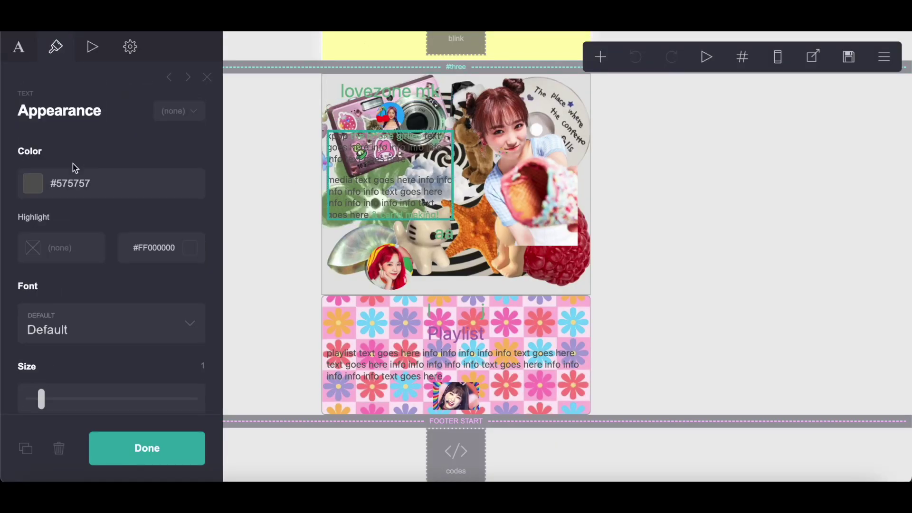
pyautogui.click(19, 49)
pyautogui.moveTo(25, 150); pyautogui.dragTo(138, 274)
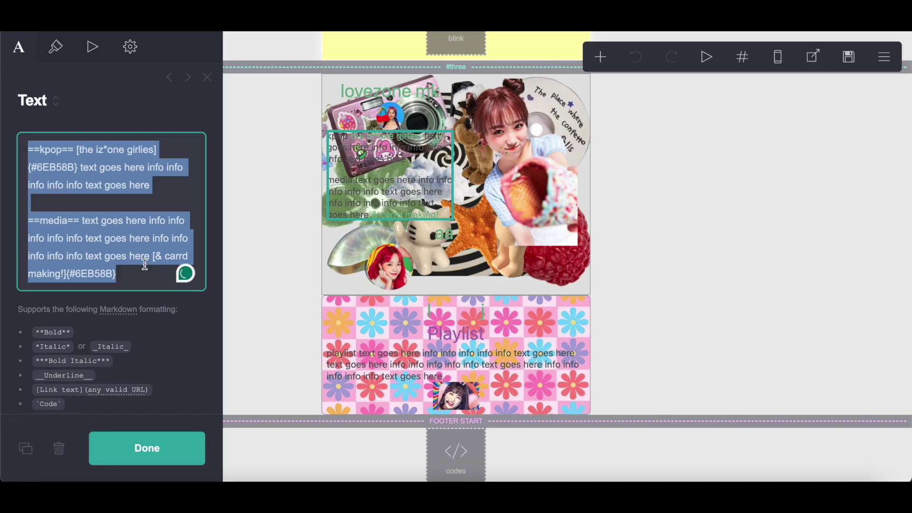
pyautogui.rightClick(138, 269)
pyautogui.click(151, 275)
# Step: Add a second text element in the container holding the kpop and media markdown
pyautogui.click(390, 92)
pyautogui.scroll(6, 634, 190)
pyautogui.click(389, 152)
pyautogui.click(636, 58)
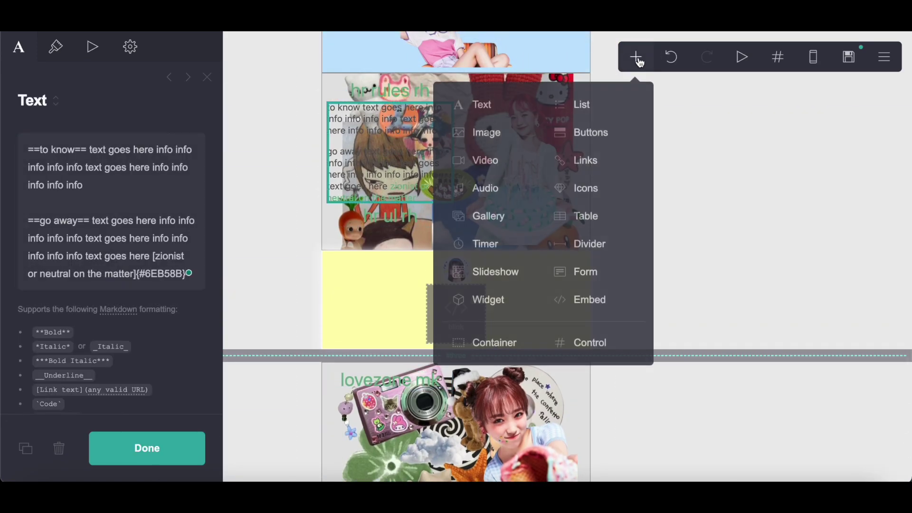
pyautogui.click(495, 106)
pyautogui.moveTo(342, 260); pyautogui.dragTo(342, 122)
pyautogui.scroll(-7, 347, 214)
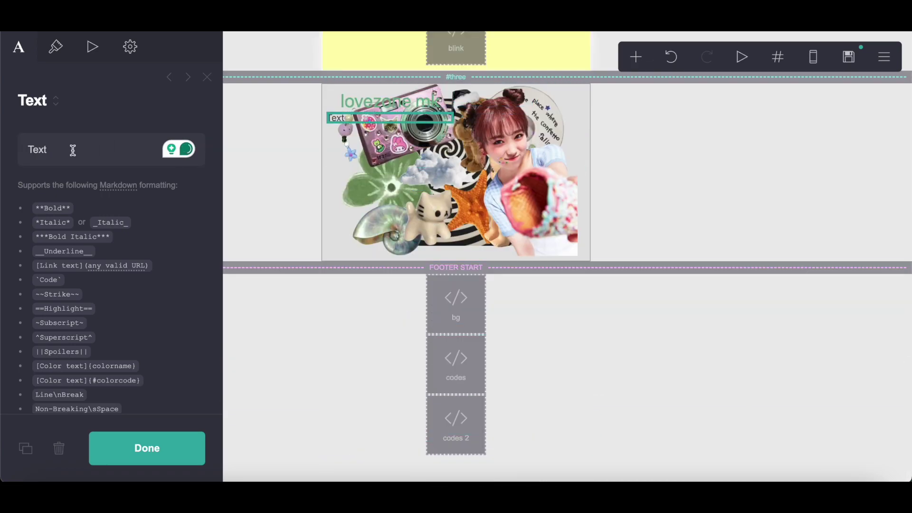
pyautogui.rightClick(34, 151)
pyautogui.click(120, 264)
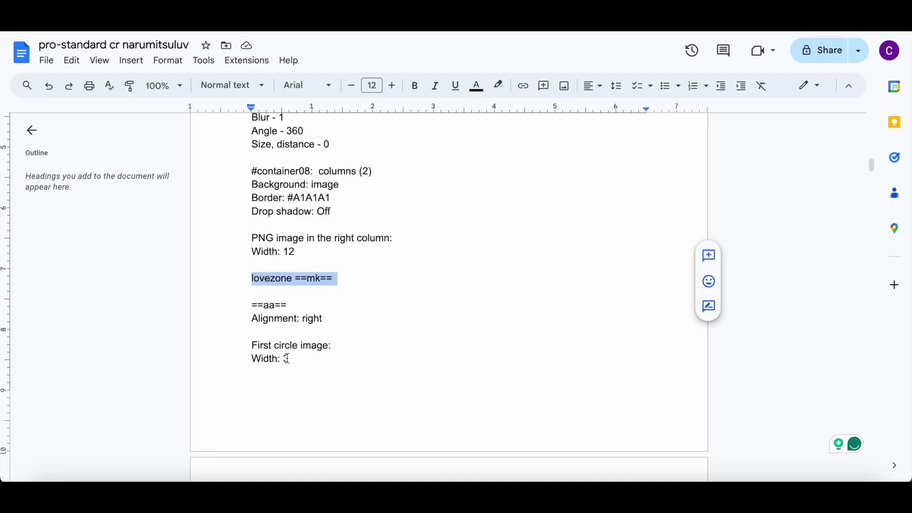
# Step: Copy '==aa==' from the notes into a new text element below the media paragraph
pyautogui.moveTo(251, 309); pyautogui.dragTo(332, 309)
pyautogui.rightClick(332, 310)
pyautogui.click(383, 183)
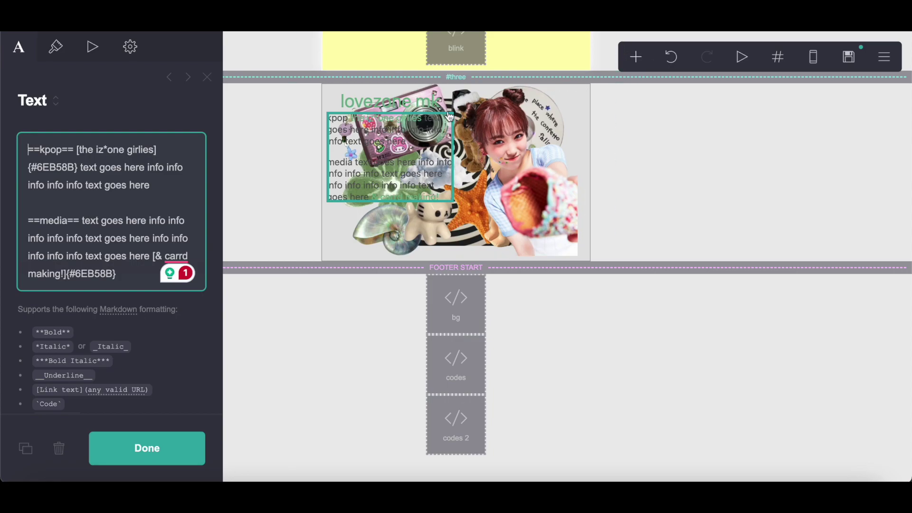
pyautogui.click(419, 101)
pyautogui.click(636, 57)
pyautogui.click(473, 104)
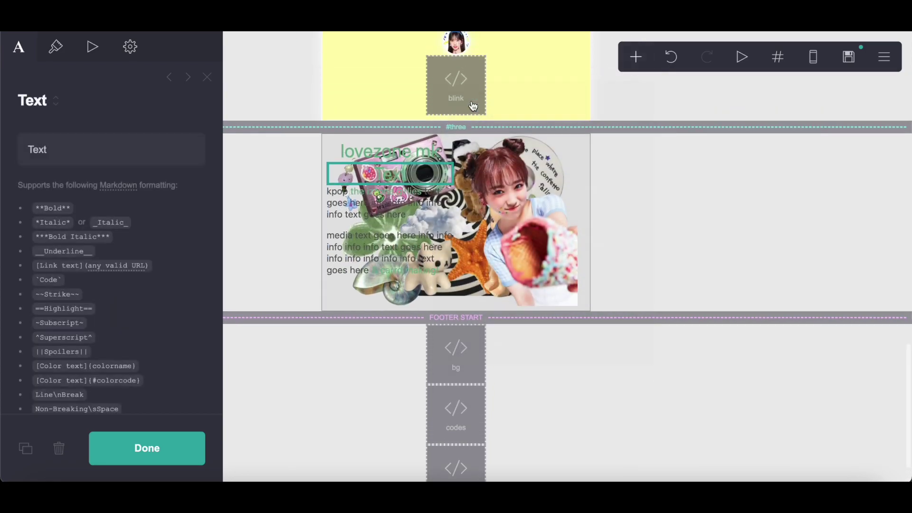
pyautogui.click(35, 160)
pyautogui.rightClick(86, 154)
pyautogui.click(119, 264)
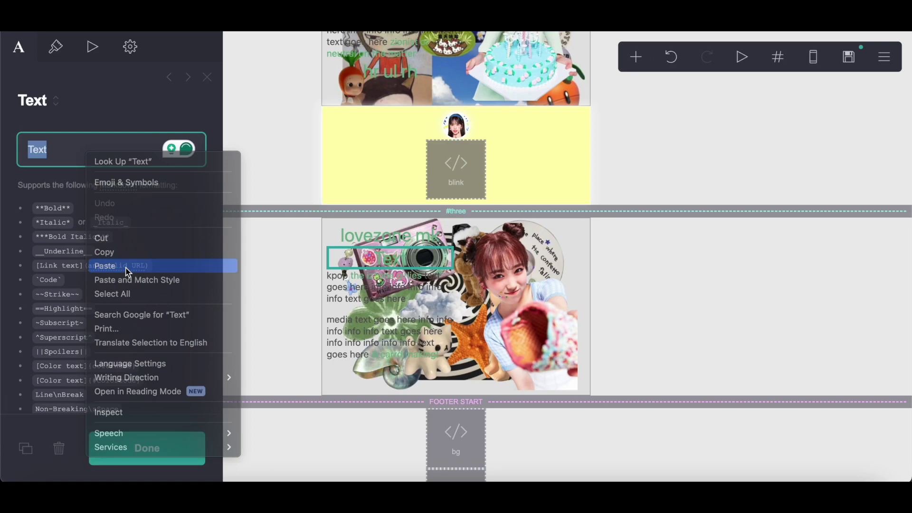
pyautogui.moveTo(398, 265); pyautogui.dragTo(440, 375)
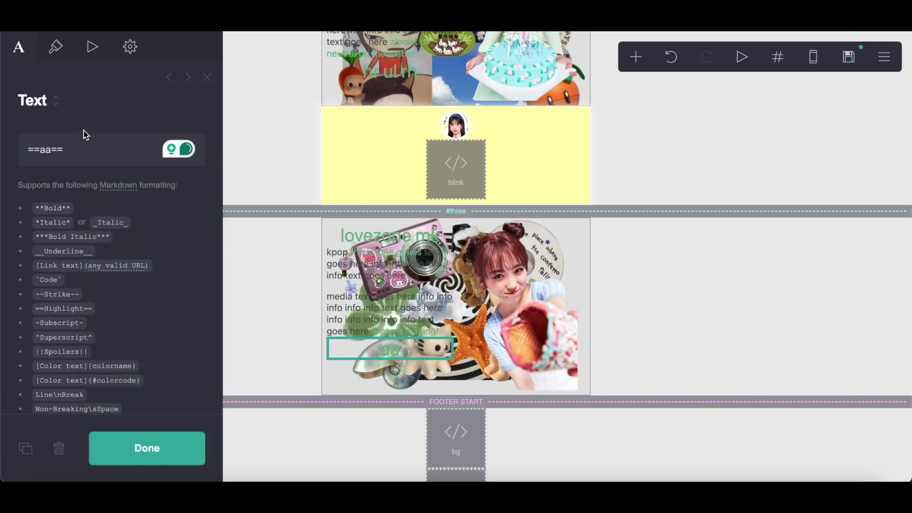
# Step: Keep the '==aa==' text's alignment set to Auto
pyautogui.click(59, 55)
pyautogui.scroll(-10, 117, 180)
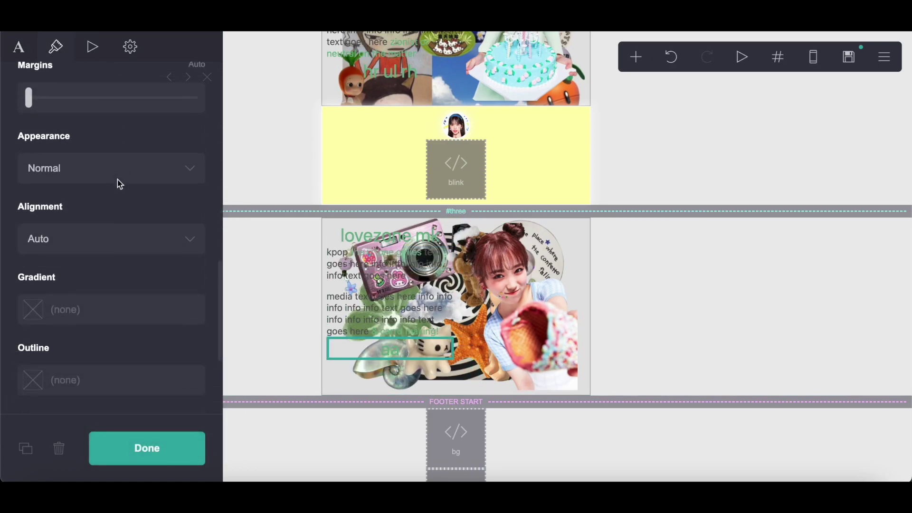
pyautogui.click(105, 159)
pyautogui.click(170, 154)
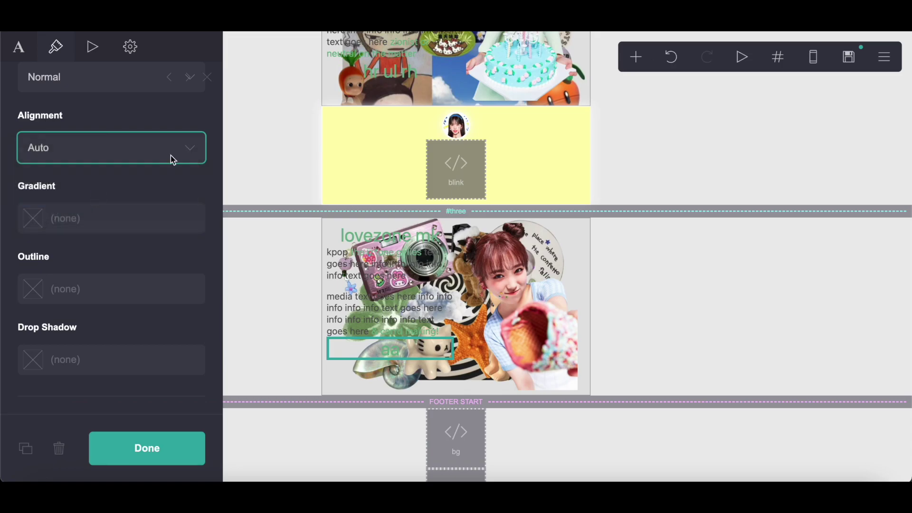
pyautogui.click(636, 57)
# Step: Add an image element and set its shape to Circle
pyautogui.click(499, 132)
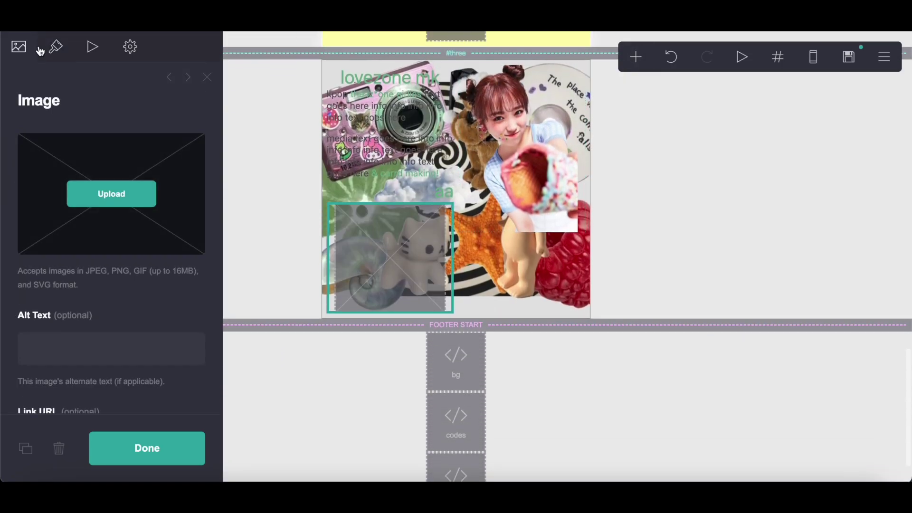
pyautogui.click(56, 46)
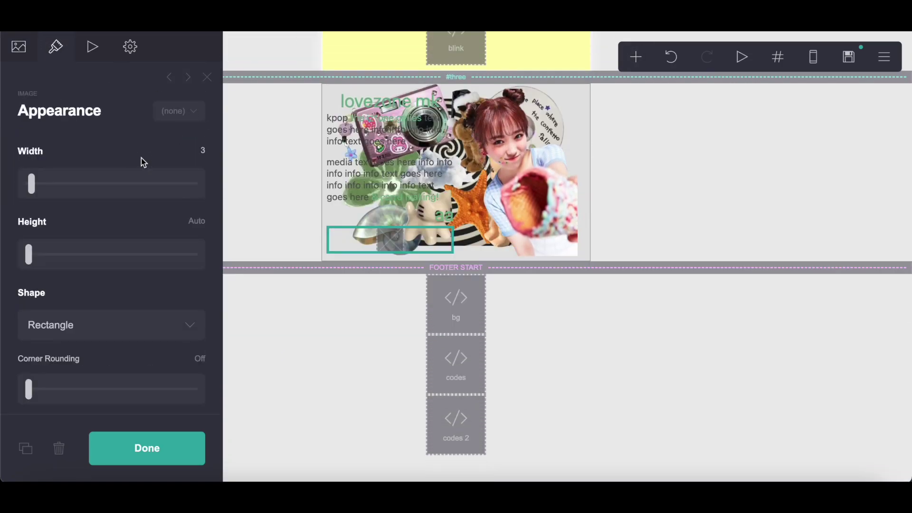
pyautogui.scroll(-5, 141, 158)
pyautogui.click(95, 178)
pyautogui.click(91, 196)
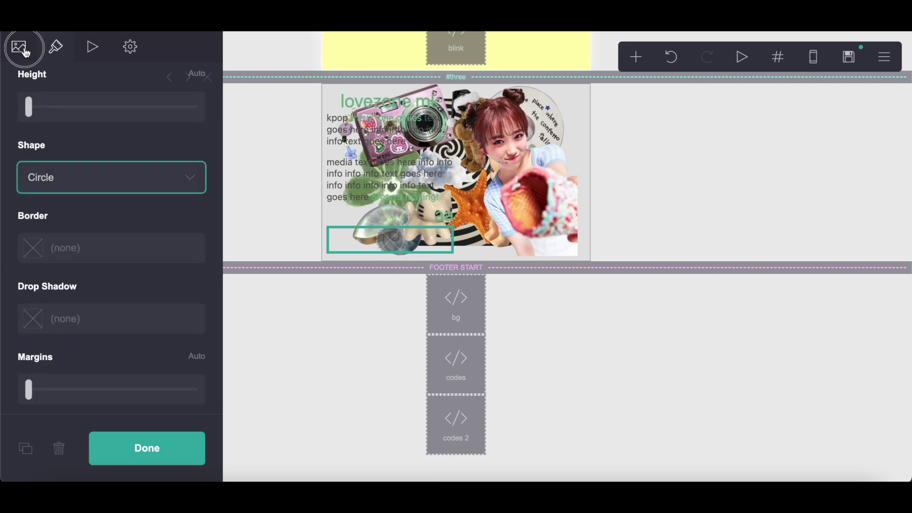
# Step: Upload a photo into the circle image, adjust the crop, and move it into the kpop text
pyautogui.click(20, 46)
pyautogui.click(105, 112)
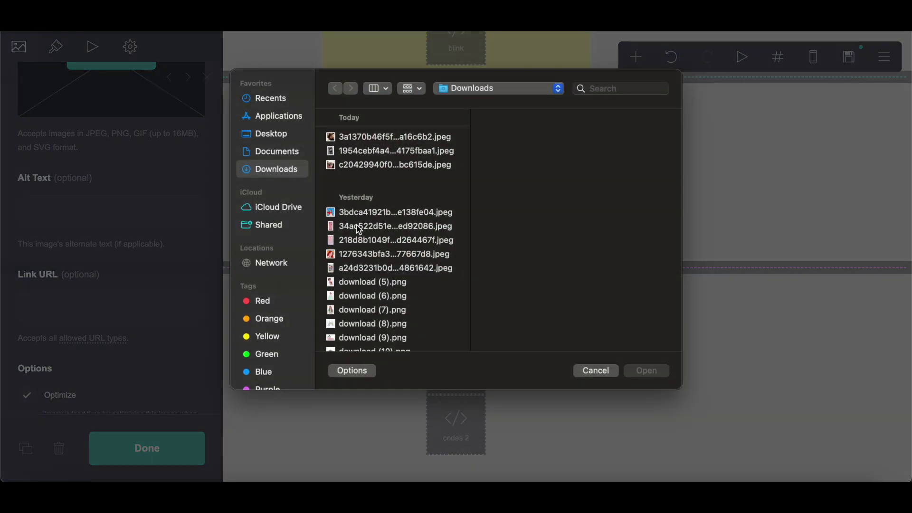
pyautogui.click(376, 213)
pyautogui.click(647, 371)
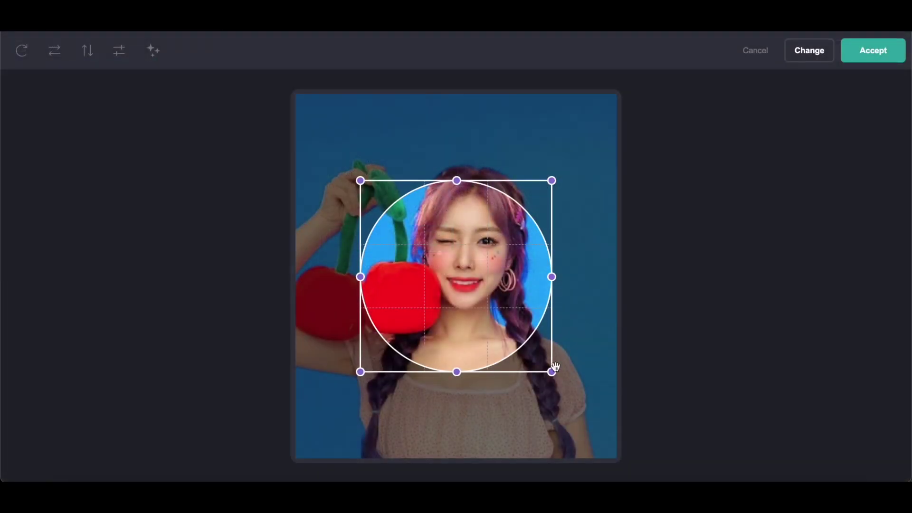
pyautogui.moveTo(361, 182); pyautogui.dragTo(275, 141)
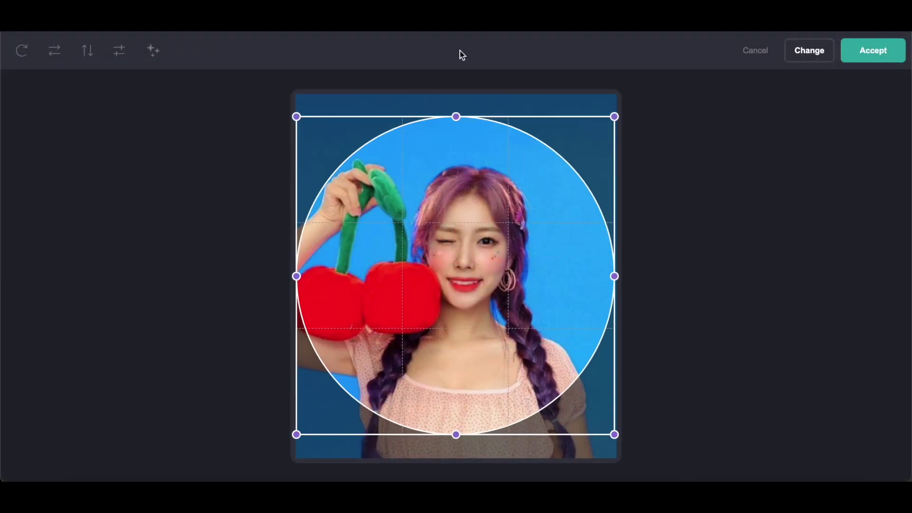
pyautogui.moveTo(437, 217); pyautogui.dragTo(439, 239)
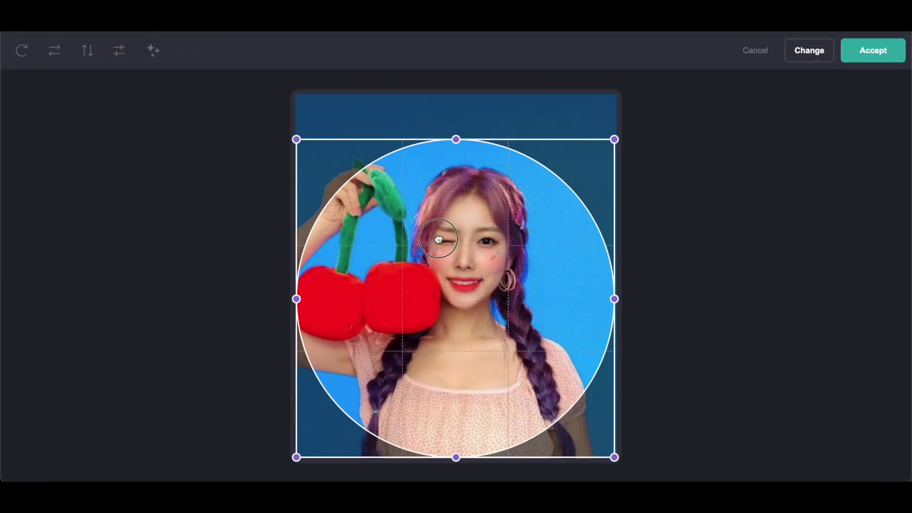
pyautogui.click(888, 54)
pyautogui.moveTo(391, 247); pyautogui.dragTo(389, 121)
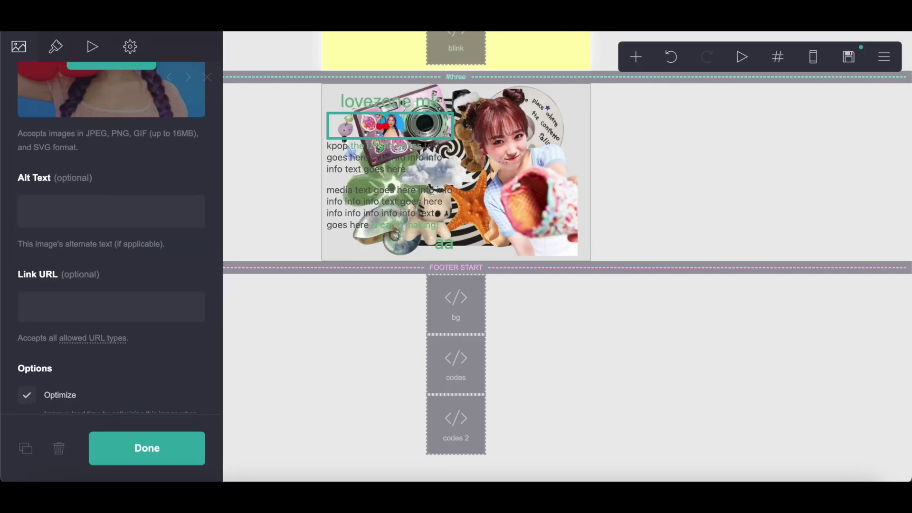
# Step: Add another image below the media text with width 5
pyautogui.click(636, 57)
pyautogui.click(485, 130)
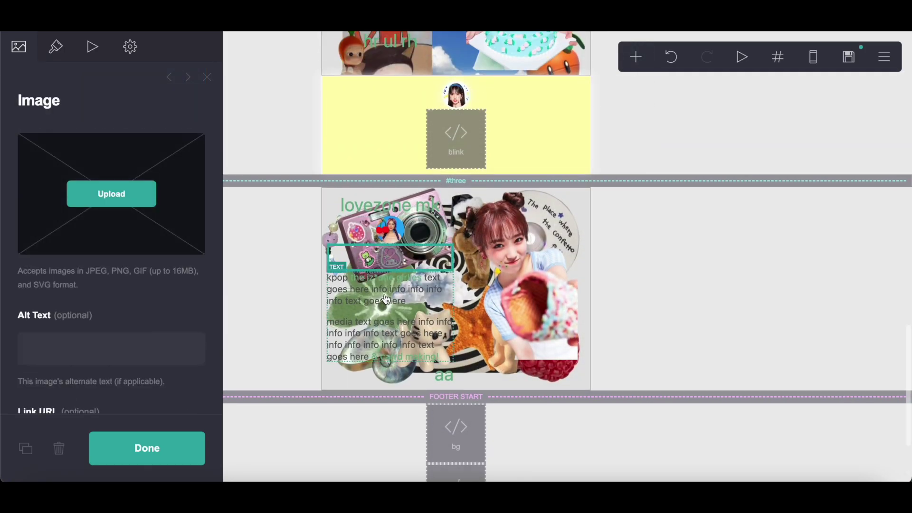
pyautogui.moveTo(404, 262); pyautogui.dragTo(403, 355)
pyautogui.click(62, 58)
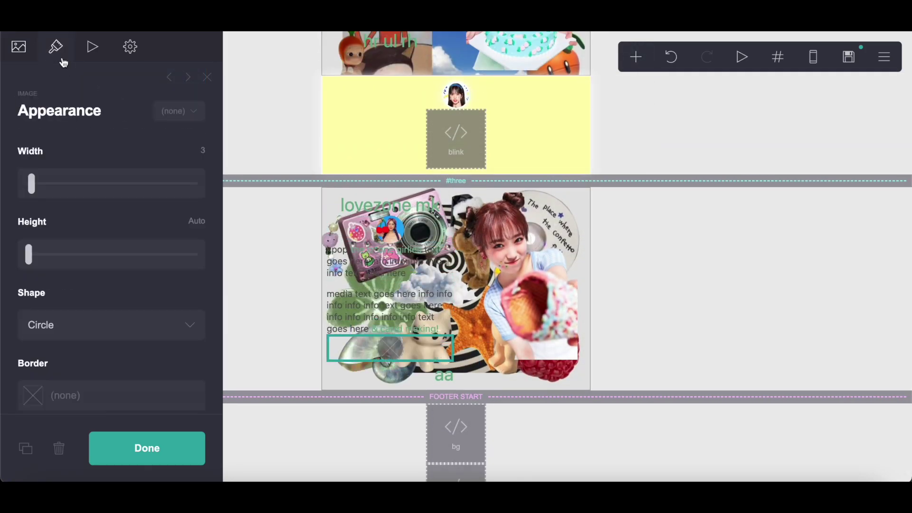
pyautogui.write('5')
pyautogui.press('Return')
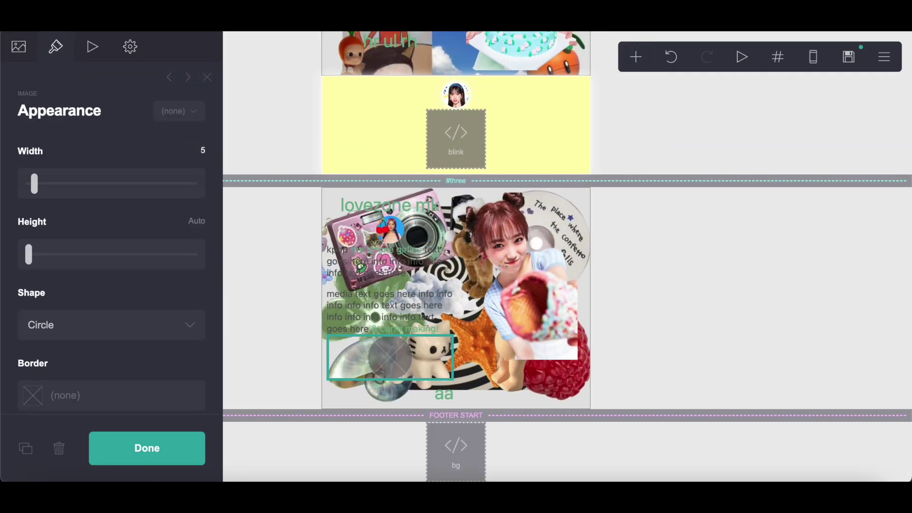
# Step: Upload the red-haired portrait and crop it to a full circle
pyautogui.click(21, 56)
pyautogui.click(114, 188)
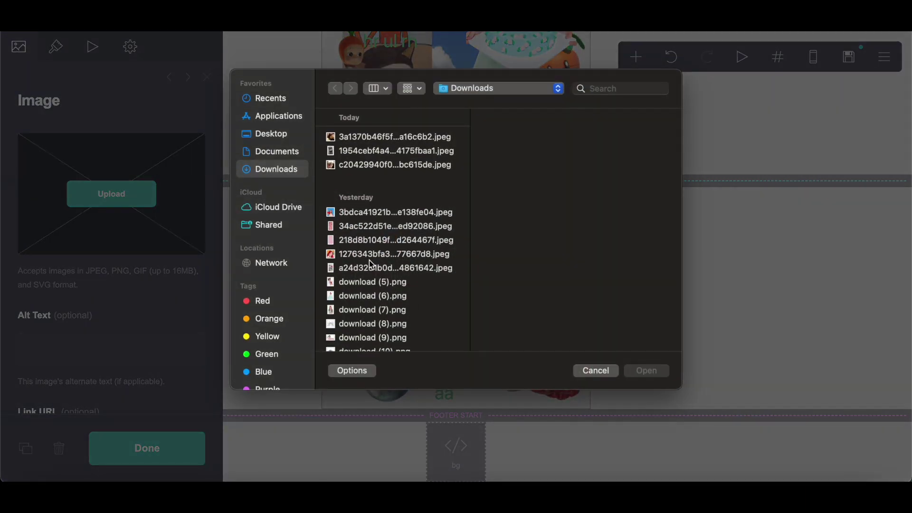
pyautogui.click(369, 257)
pyautogui.click(647, 371)
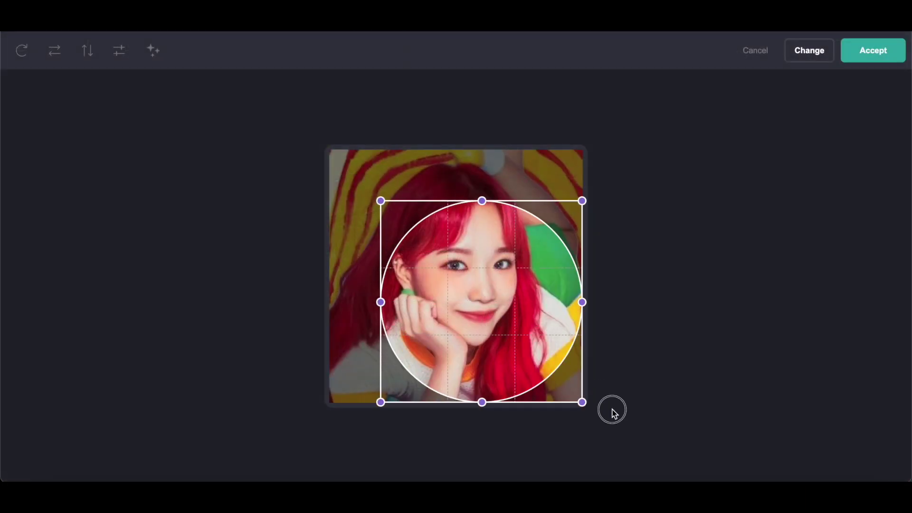
pyautogui.moveTo(380, 201); pyautogui.dragTo(330, 150)
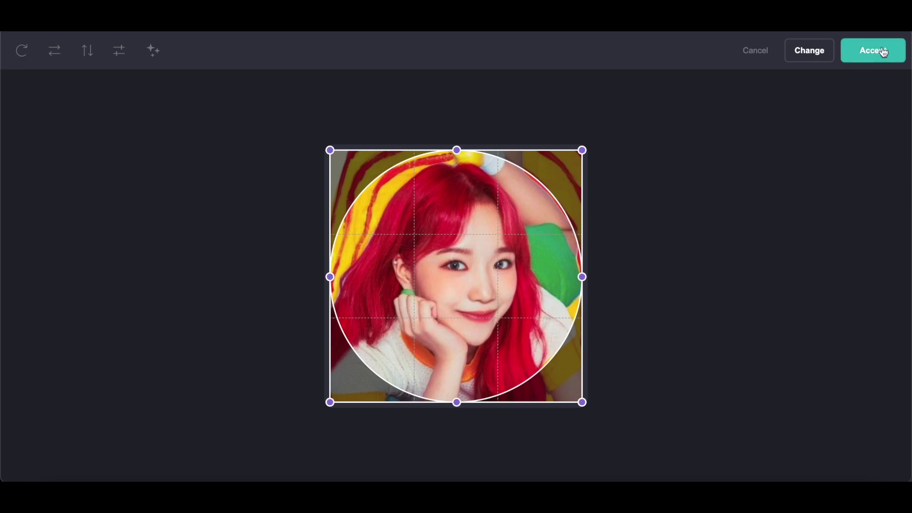
pyautogui.click(874, 50)
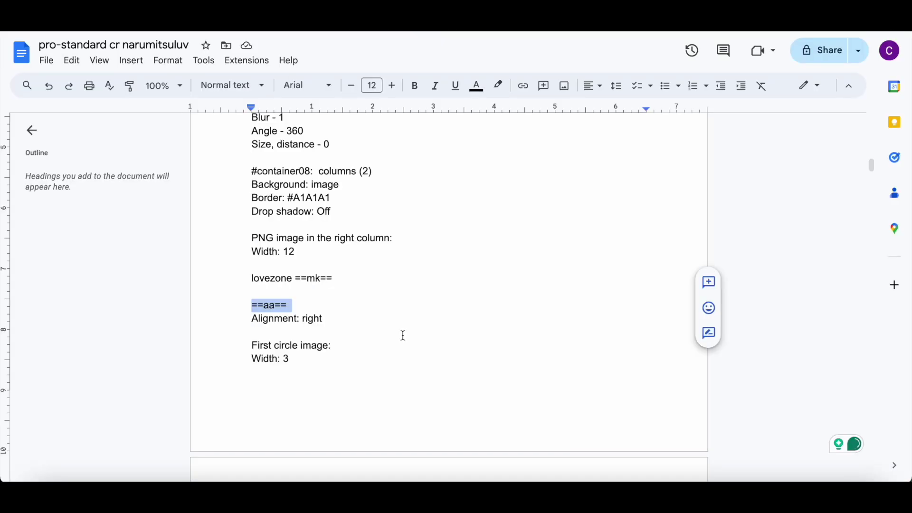
pyautogui.scroll(-4, 402, 334)
pyautogui.scroll(-4, 403, 335)
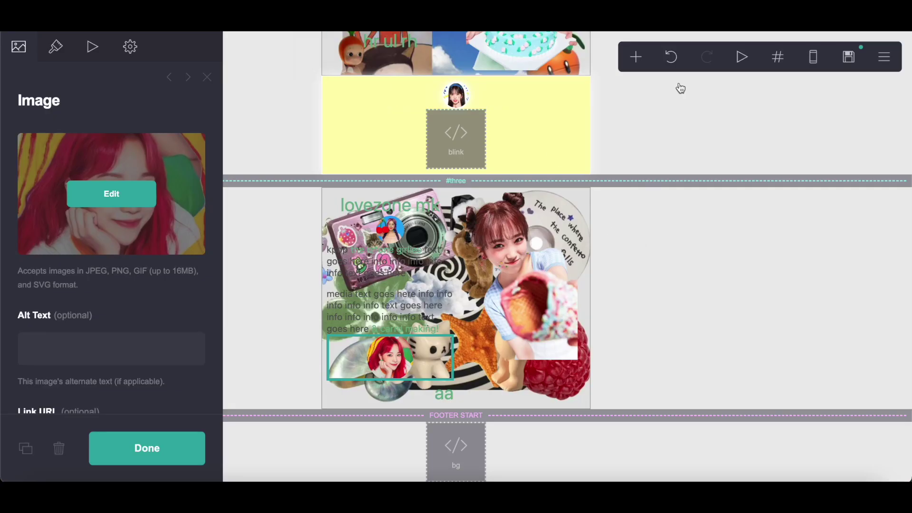
# Step: Add a rounded container with an uncropped flower-pattern background, and move the portrait below aa
pyautogui.click(637, 58)
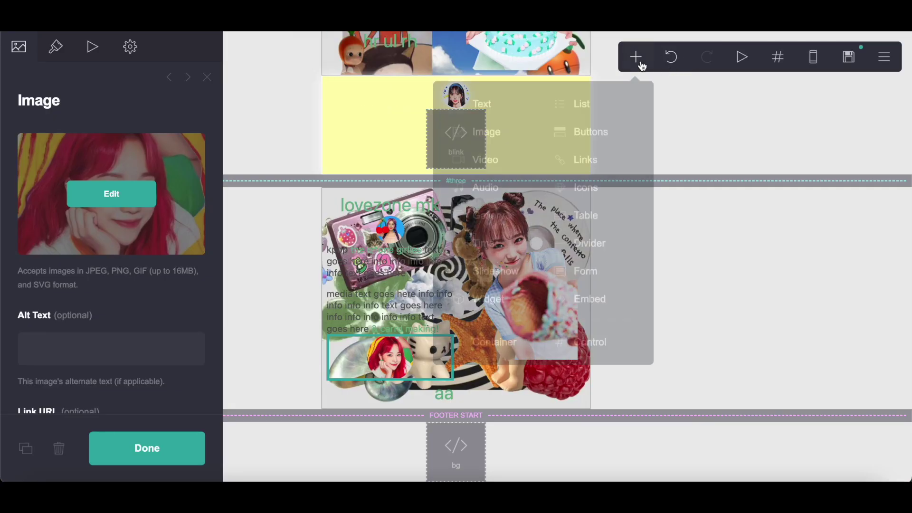
pyautogui.click(497, 343)
pyautogui.scroll(-5, 169, 361)
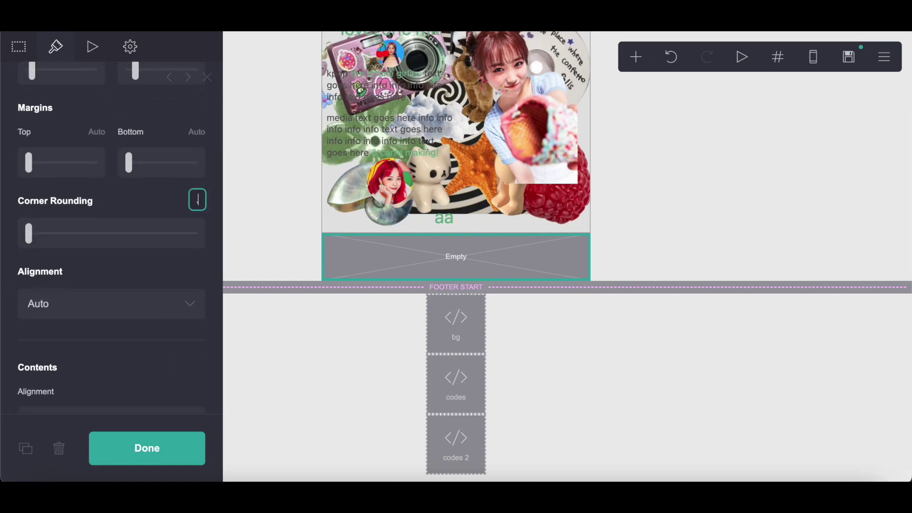
pyautogui.scroll(-8, 127, 229)
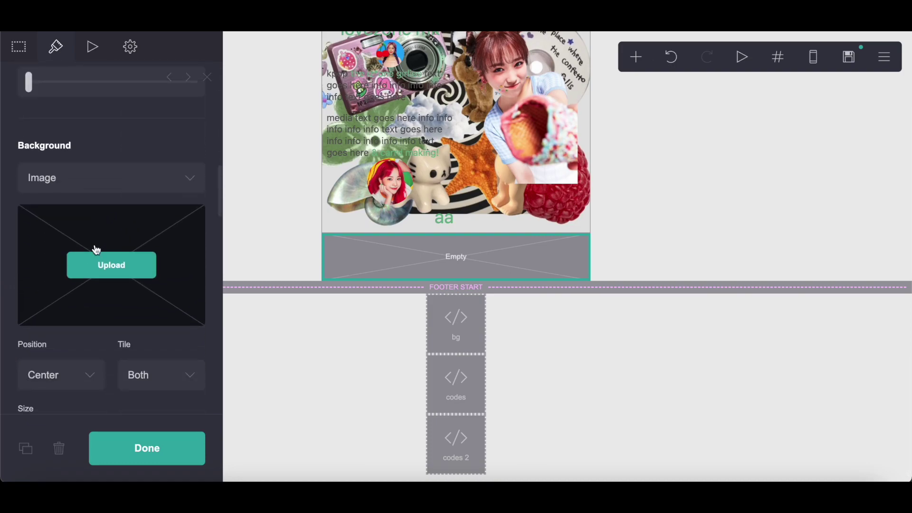
pyautogui.click(96, 250)
pyautogui.click(377, 242)
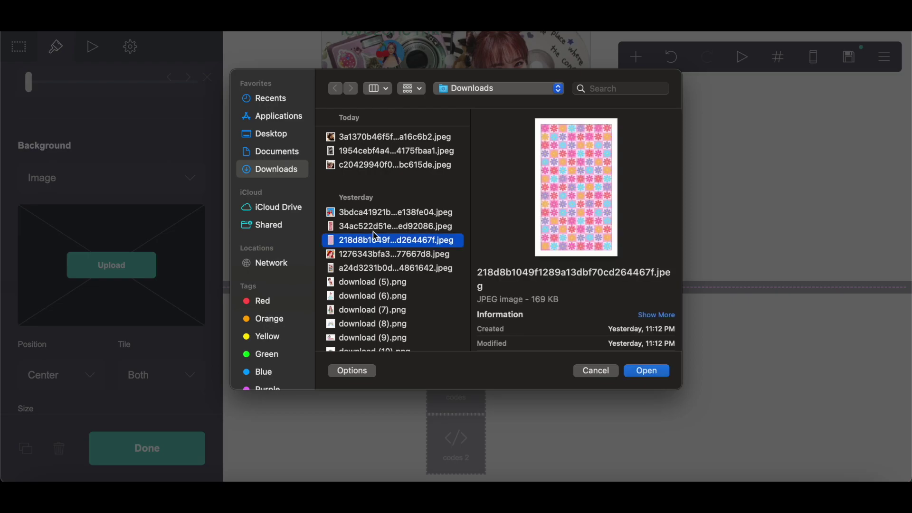
pyautogui.click(647, 371)
pyautogui.click(21, 51)
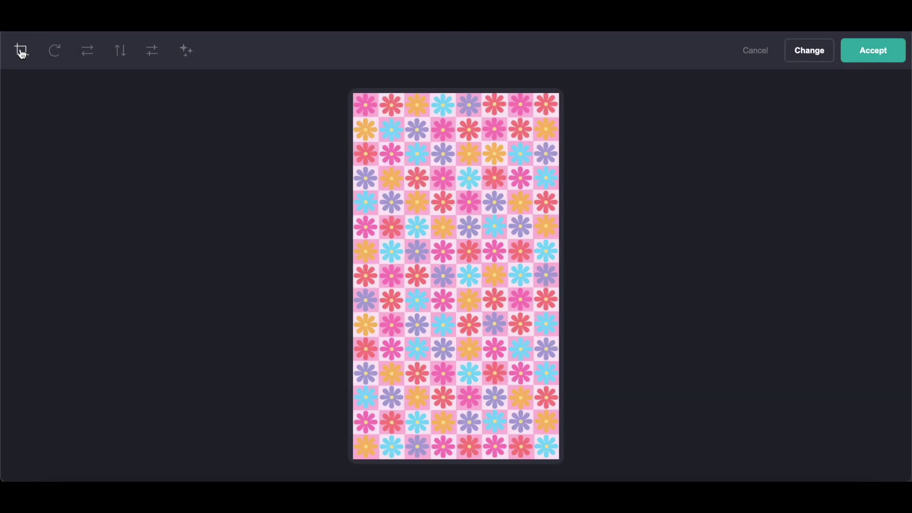
pyautogui.click(870, 52)
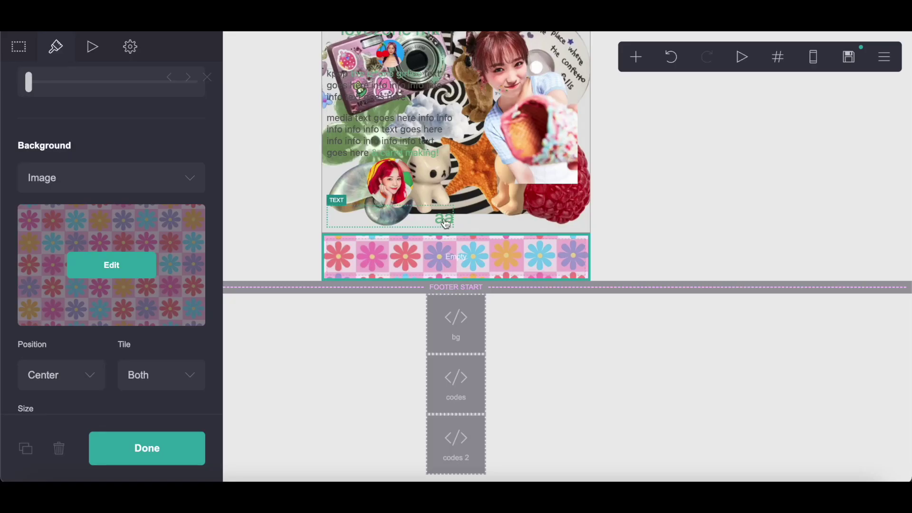
pyautogui.moveTo(402, 192); pyautogui.dragTo(454, 181)
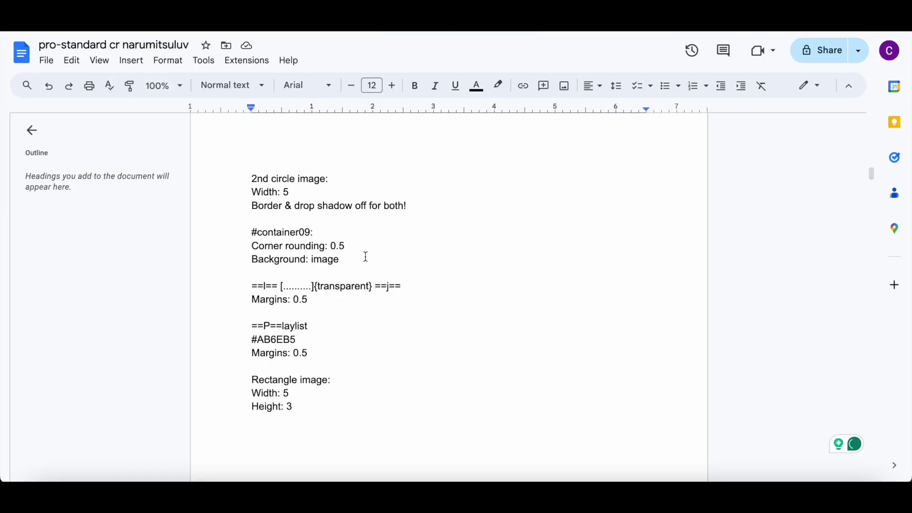
pyautogui.scroll(-2, 366, 257)
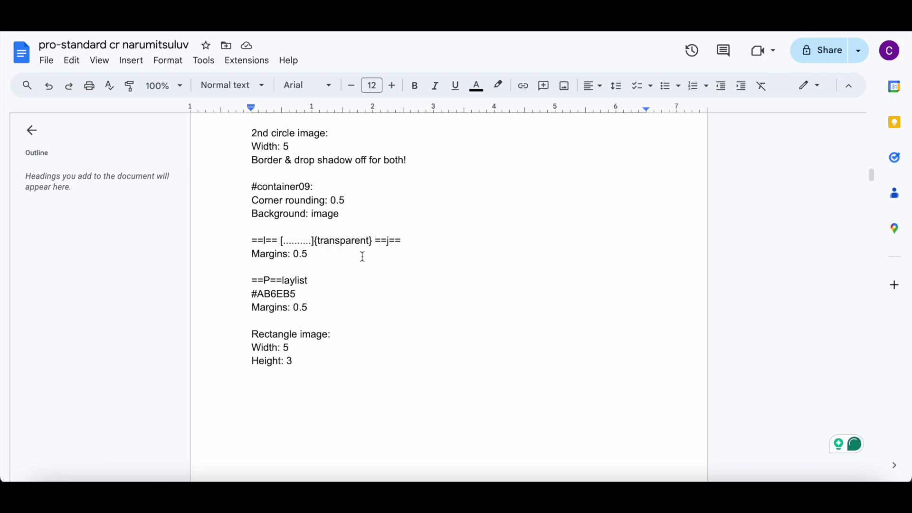
# Step: Copy the divider markup and add a center-aligned text element inside the flower-pattern container
pyautogui.moveTo(245, 240); pyautogui.dragTo(412, 240)
pyautogui.rightClick(413, 240)
pyautogui.click(455, 184)
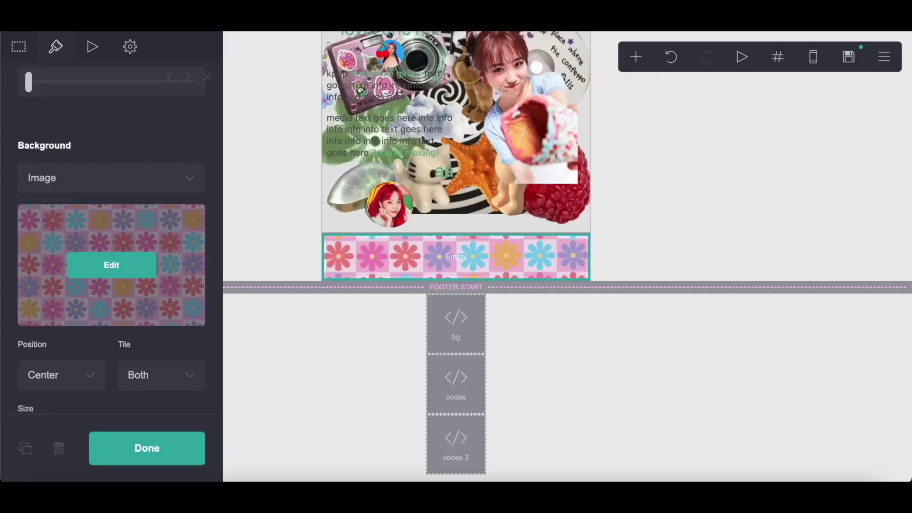
pyautogui.click(432, 175)
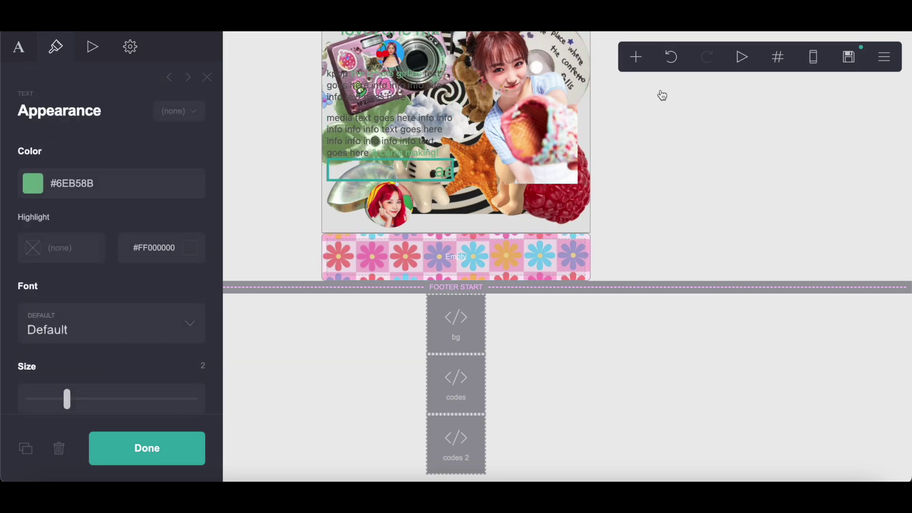
pyautogui.click(636, 57)
pyautogui.click(519, 107)
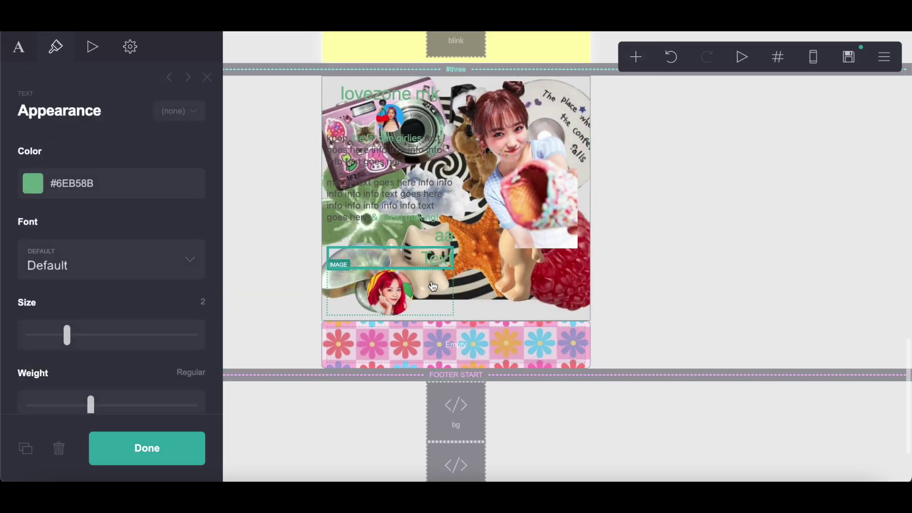
pyautogui.moveTo(425, 264); pyautogui.dragTo(427, 343)
pyautogui.scroll(-5, 73, 297)
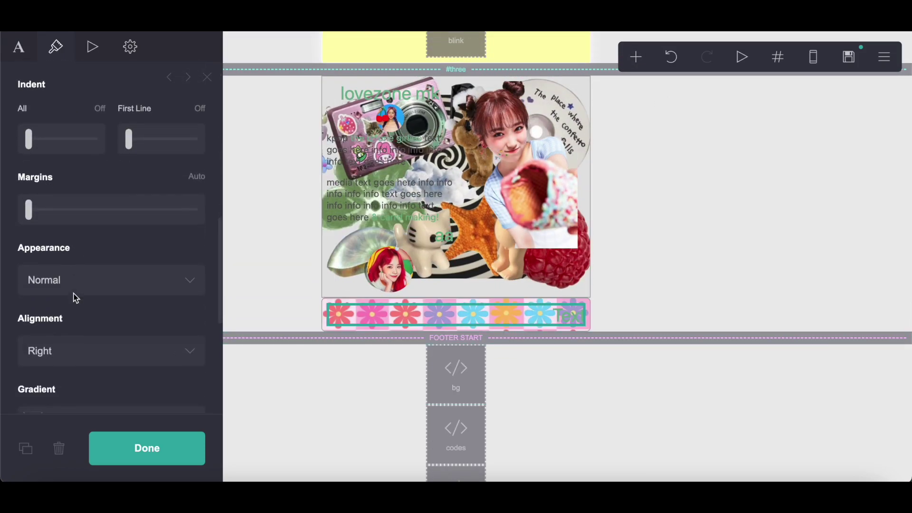
pyautogui.click(54, 350)
pyautogui.click(42, 332)
# Step: Replace the new text's placeholder with the copied divider markup
pyautogui.click(19, 46)
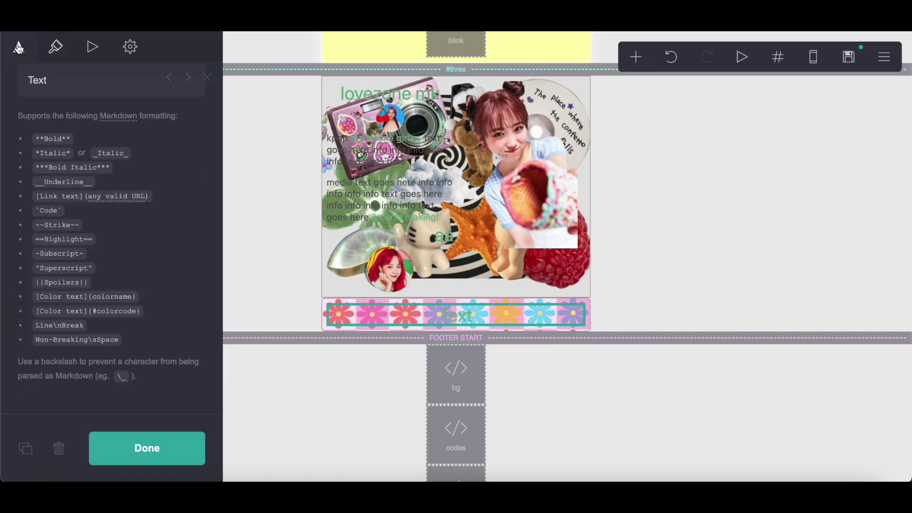
pyautogui.doubleClick(23, 84)
pyautogui.rightClick(68, 83)
pyautogui.click(98, 197)
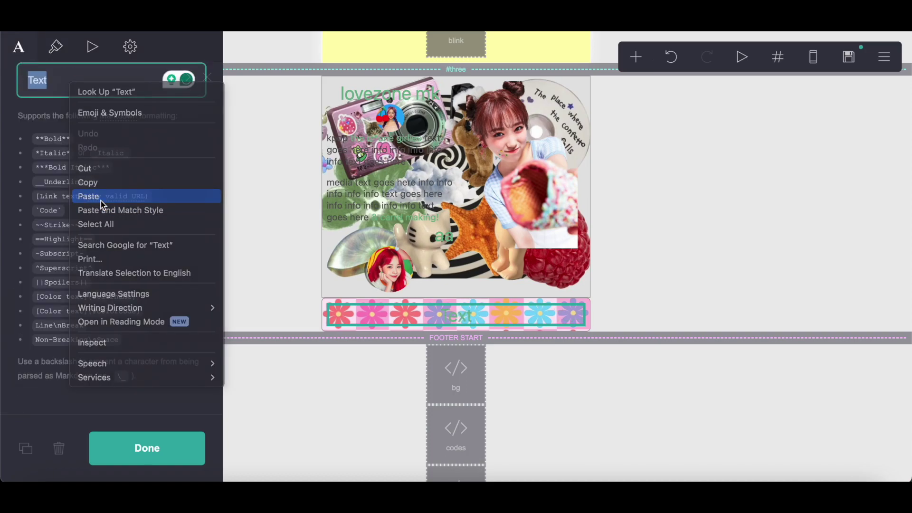
pyautogui.click(68, 57)
pyautogui.scroll(-8, 119, 278)
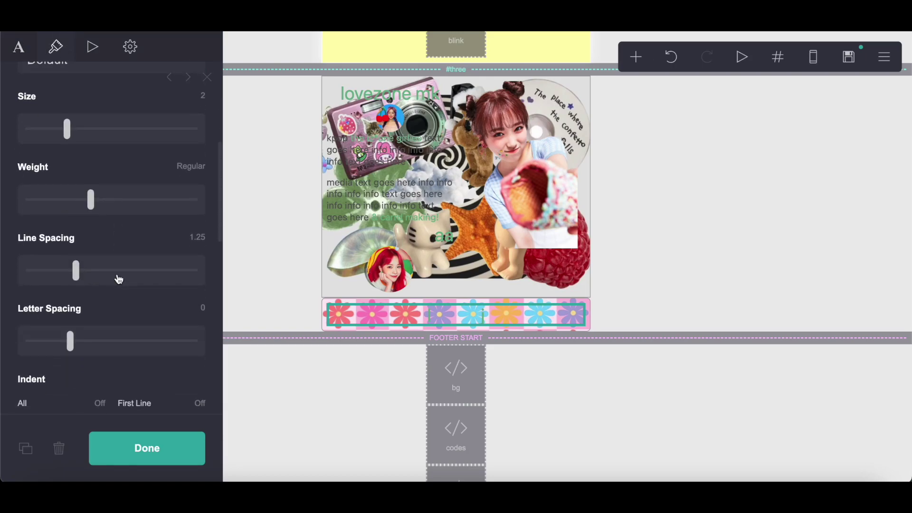
pyautogui.scroll(-3, 118, 280)
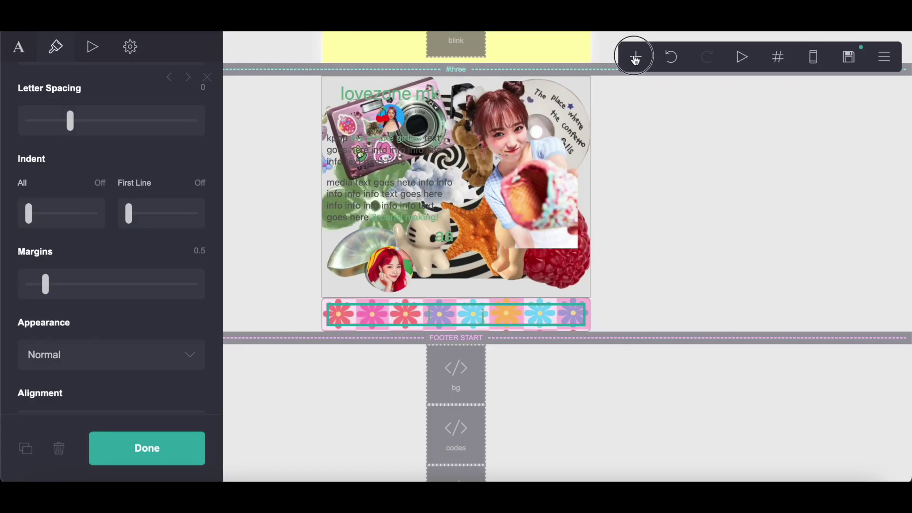
# Step: Add a second text element containing the copied Playlist heading markup
pyautogui.click(636, 59)
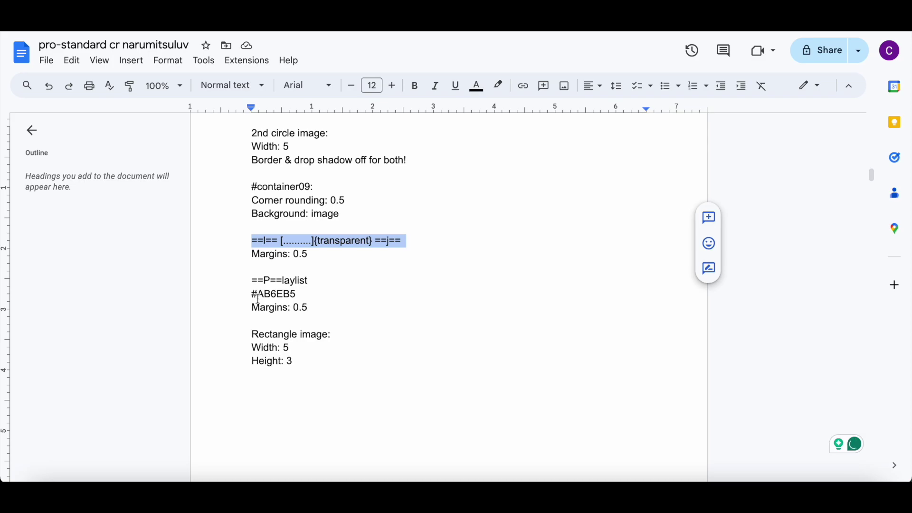
pyautogui.moveTo(252, 280); pyautogui.dragTo(312, 284)
pyautogui.rightClick(312, 284)
pyautogui.click(381, 181)
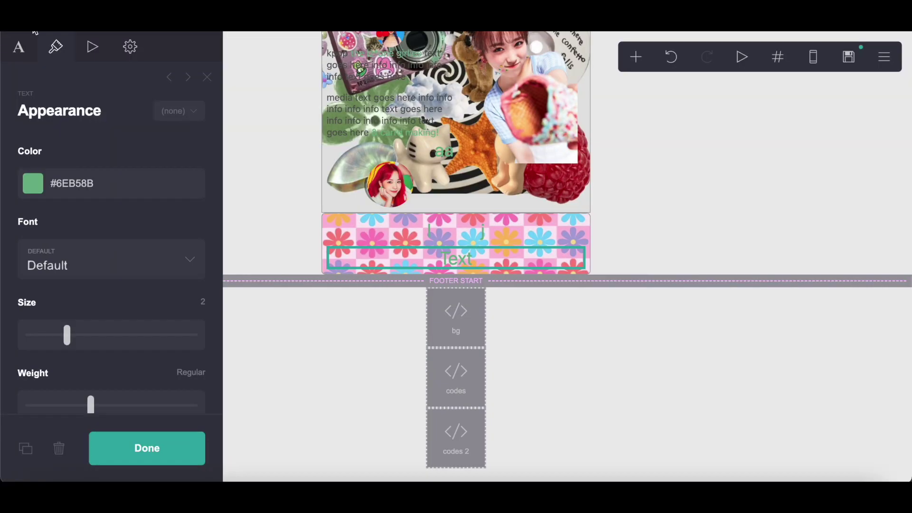
pyautogui.click(20, 52)
pyautogui.moveTo(24, 156); pyautogui.dragTo(70, 155)
pyautogui.rightClick(71, 156)
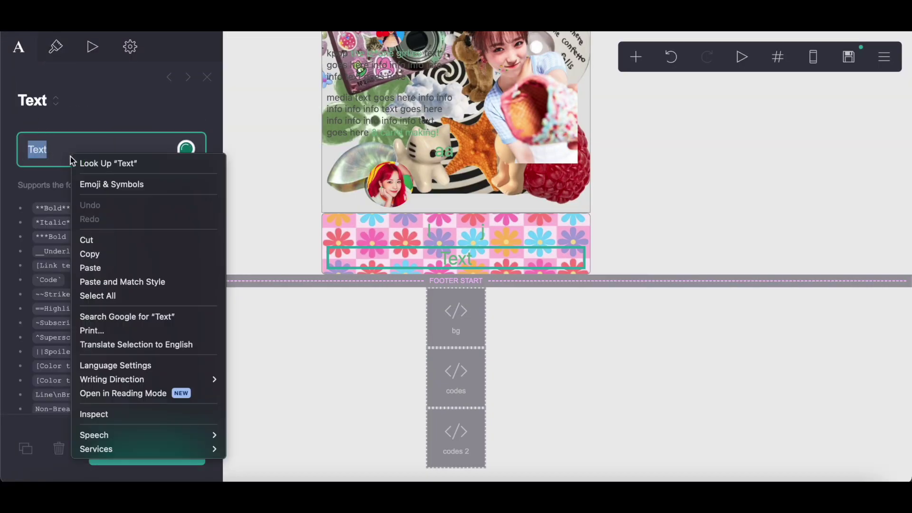
pyautogui.click(99, 269)
# Step: Set the Playlist heading's margins to 0.5
pyautogui.click(55, 50)
pyautogui.scroll(-5, 104, 278)
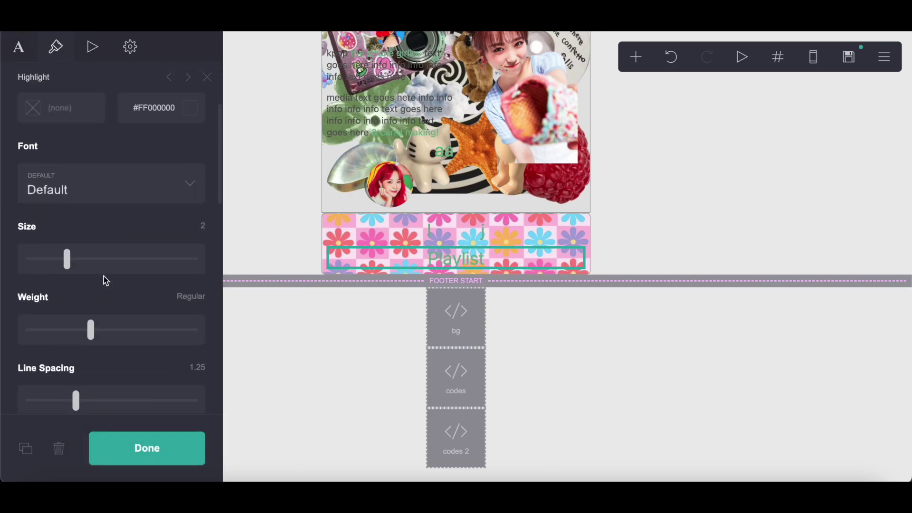
pyautogui.scroll(4, 105, 280)
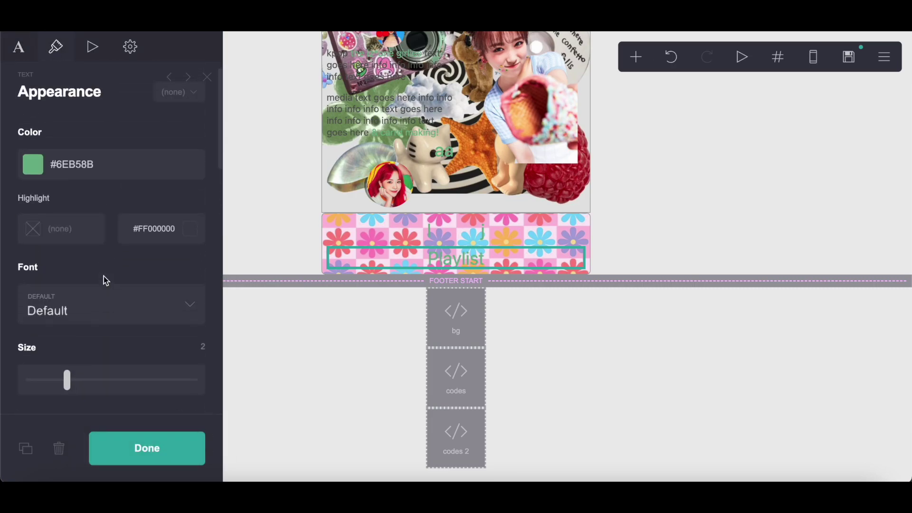
pyautogui.scroll(-1, 105, 280)
pyautogui.scroll(-10, 105, 278)
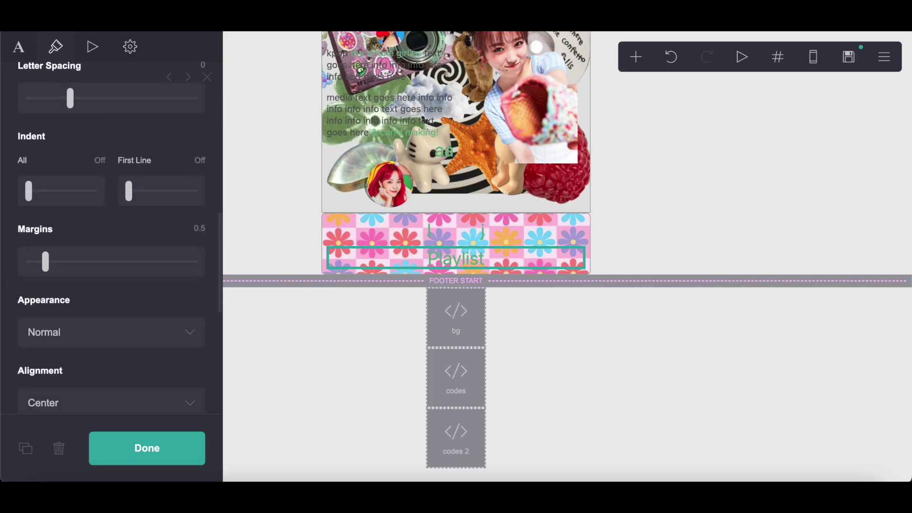
pyautogui.hotkey('alt', 'Tab')
# Step: Change the Playlist heading colour to purple #AB6EB5 using the code from the notes
pyautogui.moveTo(248, 290); pyautogui.dragTo(328, 290)
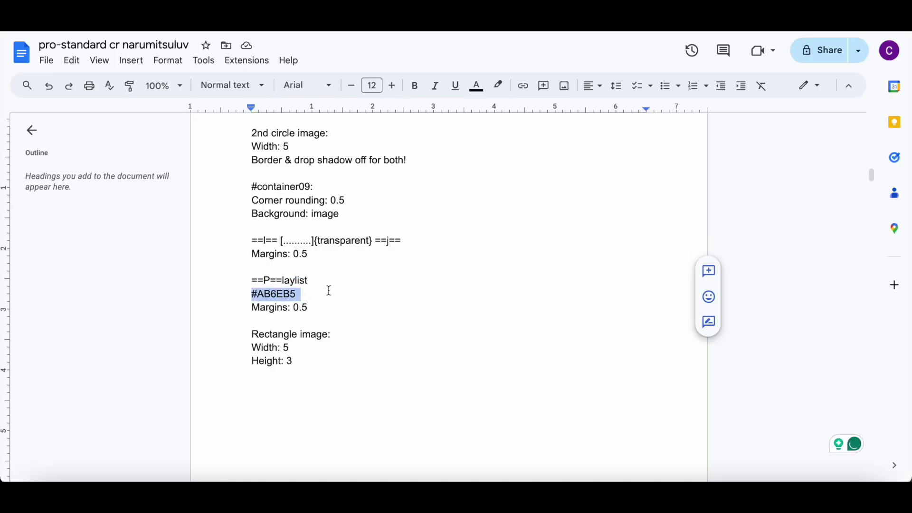
pyautogui.rightClick(328, 289)
pyautogui.click(375, 185)
pyautogui.hotkey('alt', 'Tab')
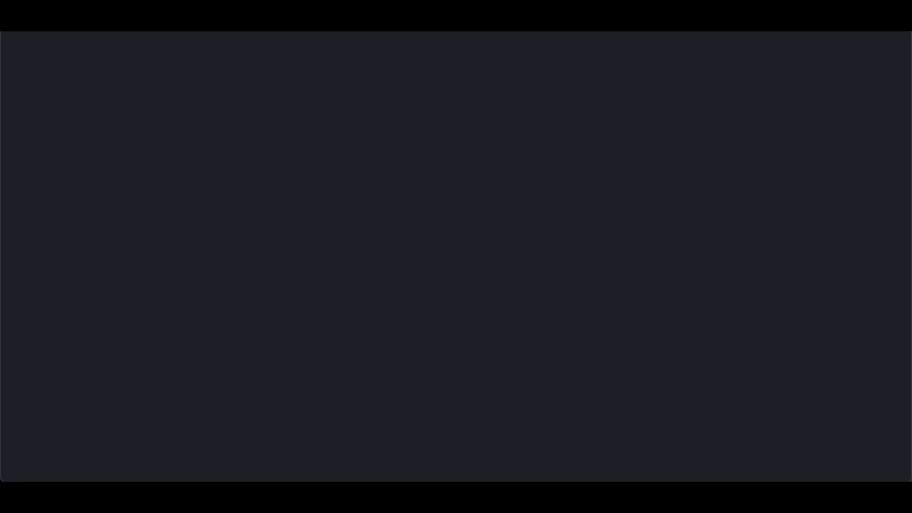
pyautogui.scroll(5, 44, 100)
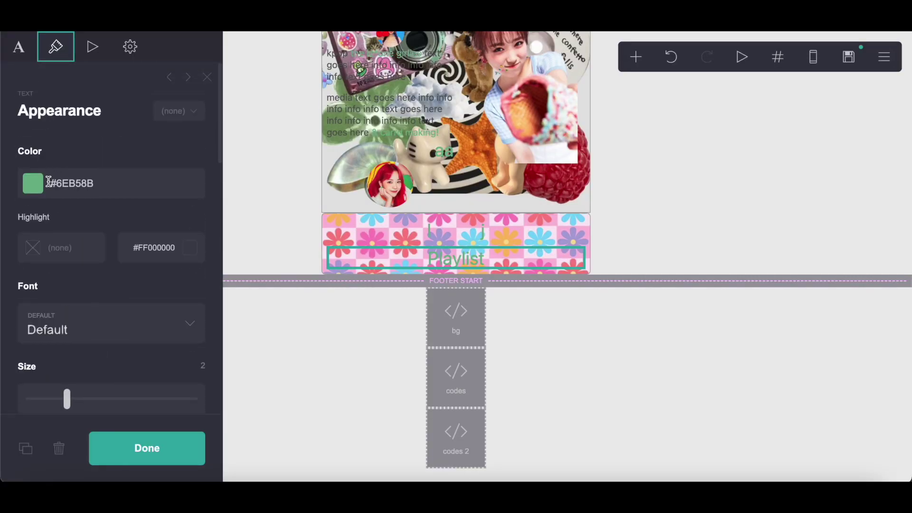
pyautogui.moveTo(49, 181); pyautogui.dragTo(127, 182)
pyautogui.rightClick(126, 183)
pyautogui.click(174, 291)
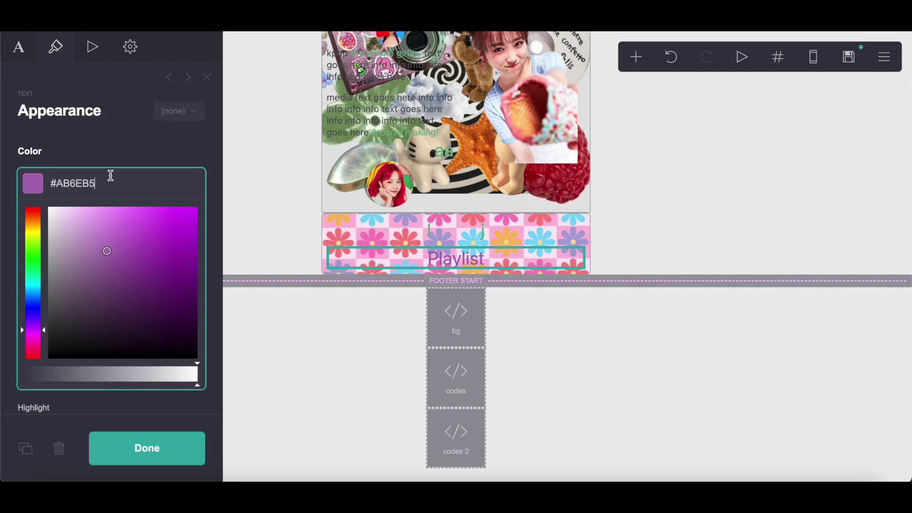
pyautogui.click(107, 155)
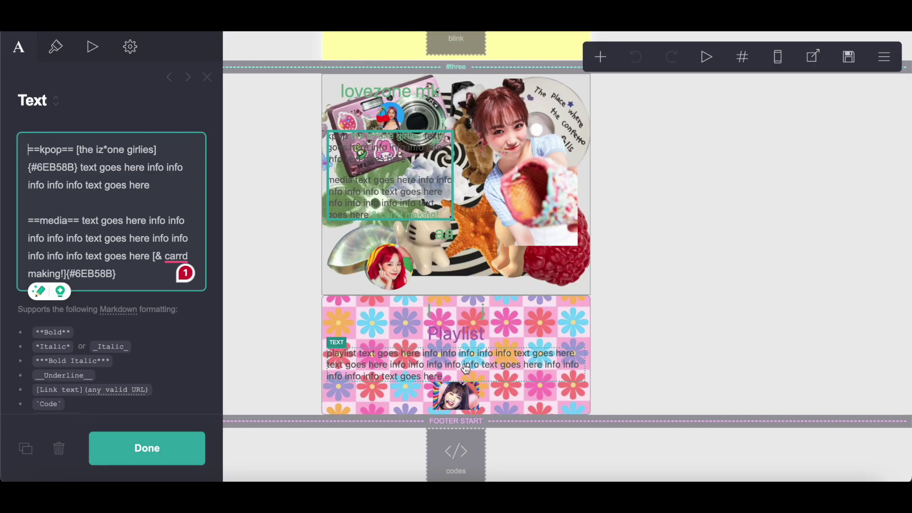
# Step: Copy the playlist body text from the reference design's text element
pyautogui.click(465, 370)
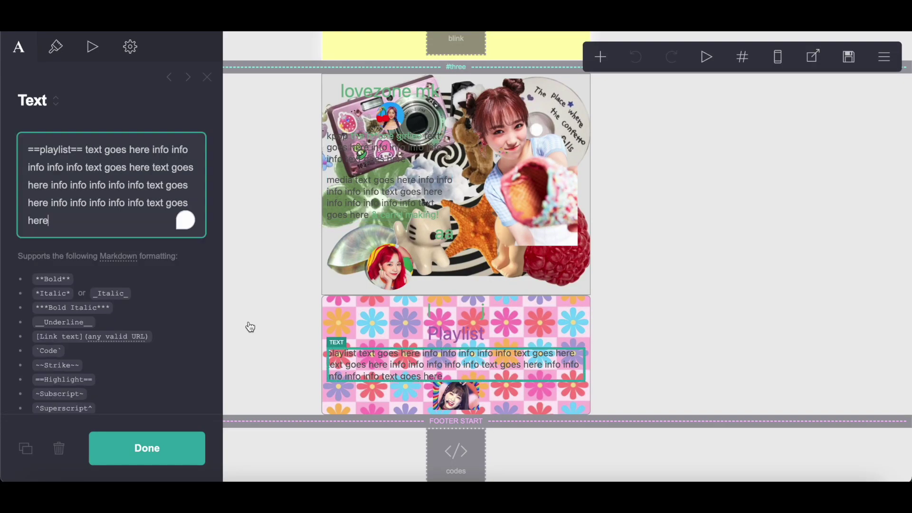
pyautogui.moveTo(26, 150); pyautogui.dragTo(92, 264)
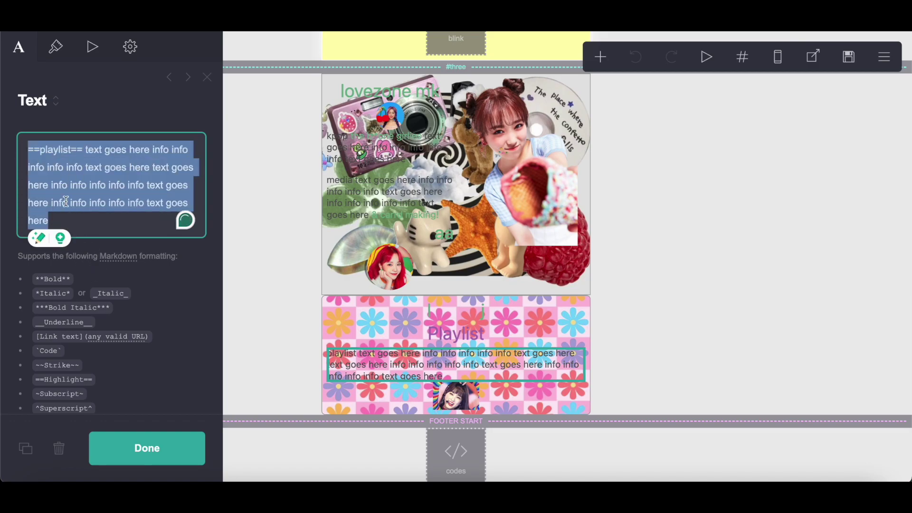
pyautogui.rightClick(66, 202)
pyautogui.click(100, 277)
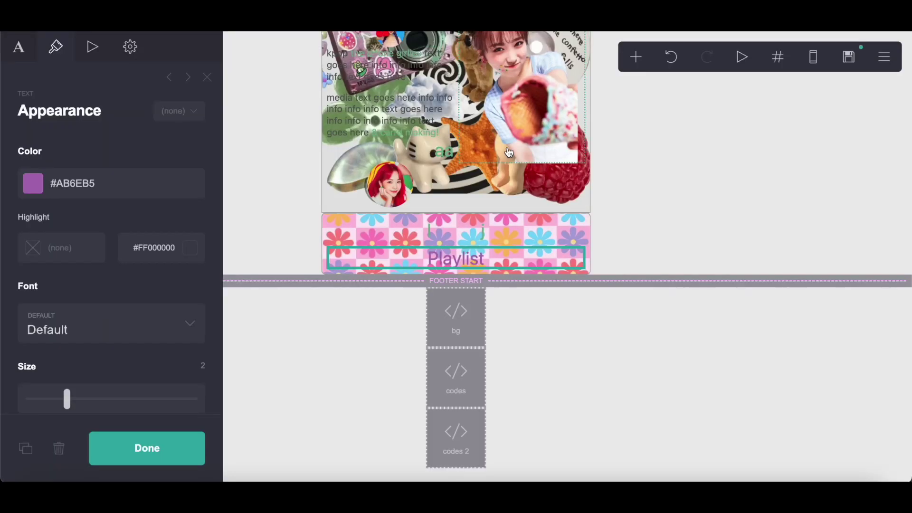
pyautogui.click(635, 57)
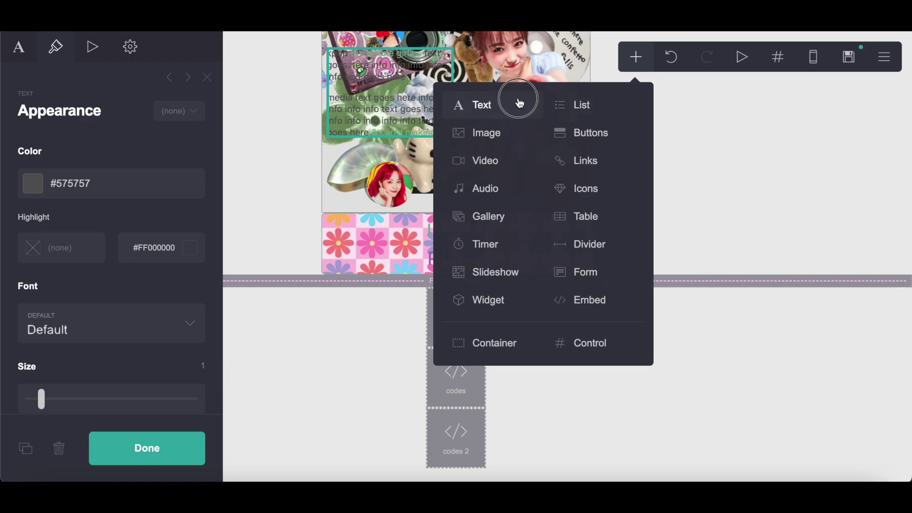
# Step: Add a text block with the pasted playlist body text under the heading, plus an empty image element
pyautogui.click(519, 102)
pyautogui.moveTo(378, 258); pyautogui.dragTo(427, 385)
pyautogui.click(22, 74)
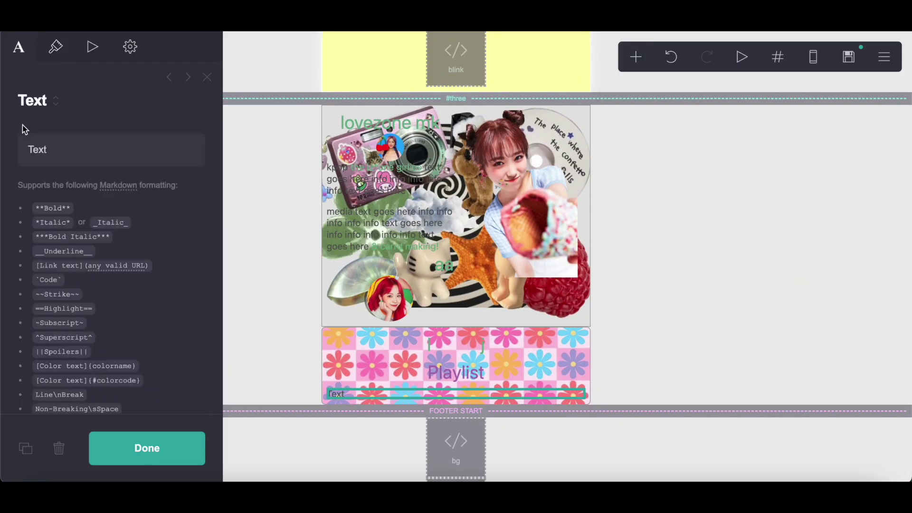
pyautogui.rightClick(62, 149)
pyautogui.click(110, 261)
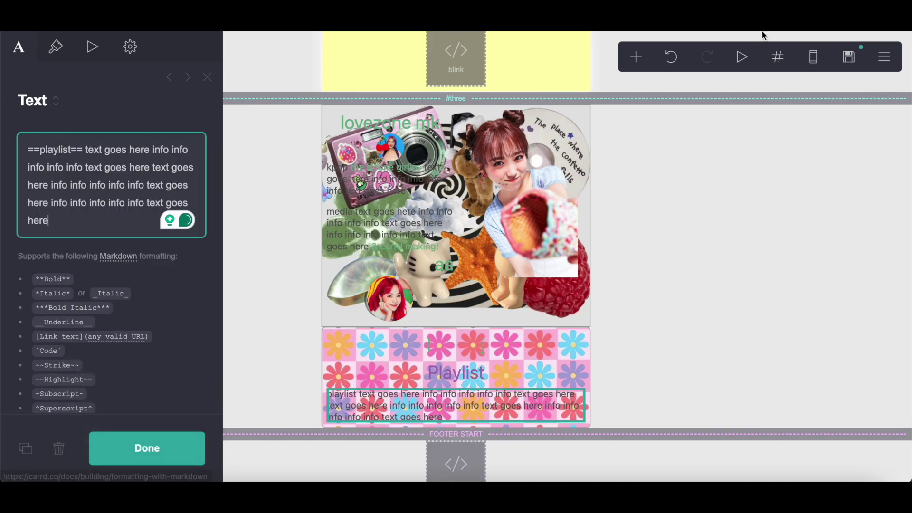
pyautogui.click(636, 57)
pyautogui.click(517, 137)
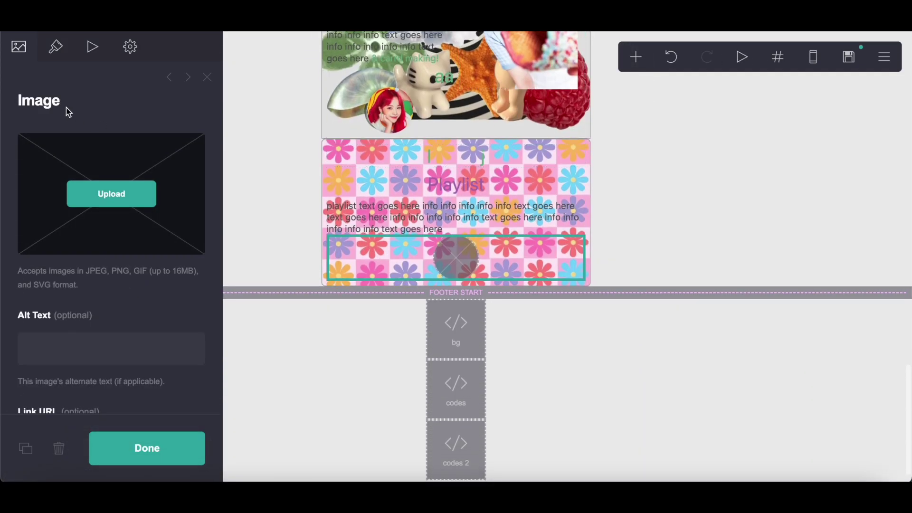
# Step: Make the Playlist image a rectangle with width 5 and height 3
pyautogui.click(55, 46)
pyautogui.click(56, 336)
pyautogui.click(53, 309)
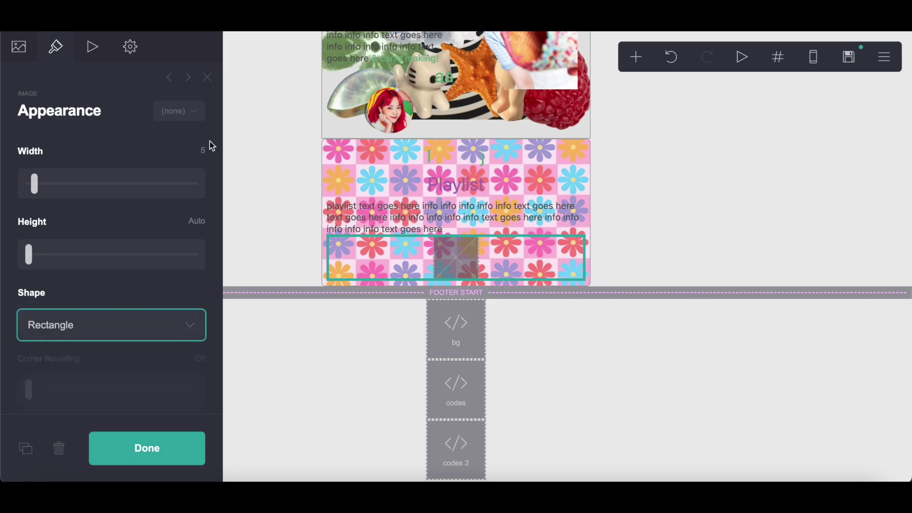
pyautogui.click(199, 220)
pyautogui.write('3')
pyautogui.press('Return')
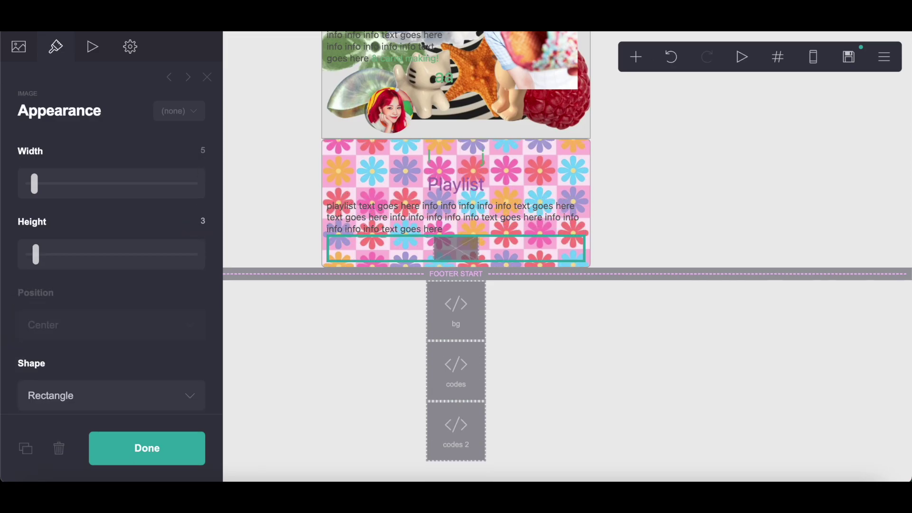
# Step: Upload the rainbow-sweater photo uncropped into the image and finish editing
pyautogui.click(18, 46)
pyautogui.click(112, 180)
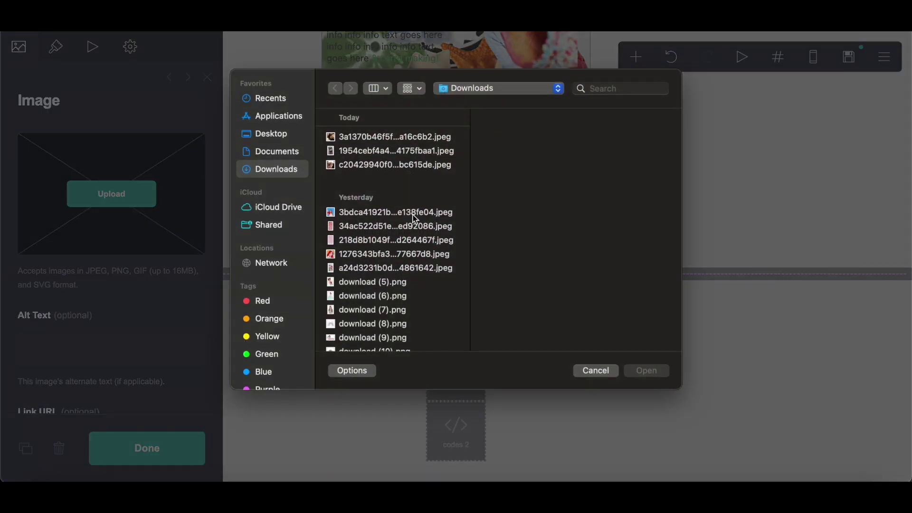
pyautogui.scroll(-5, 388, 318)
pyautogui.click(373, 304)
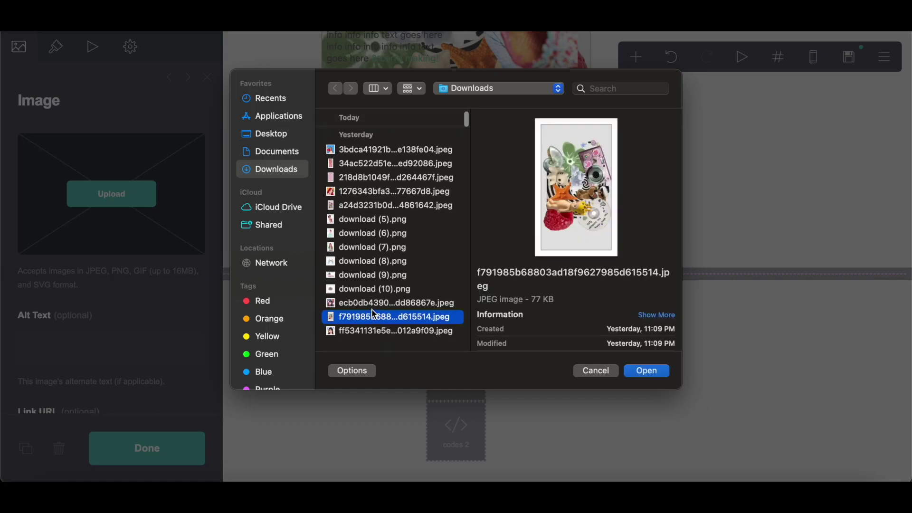
pyautogui.click(645, 371)
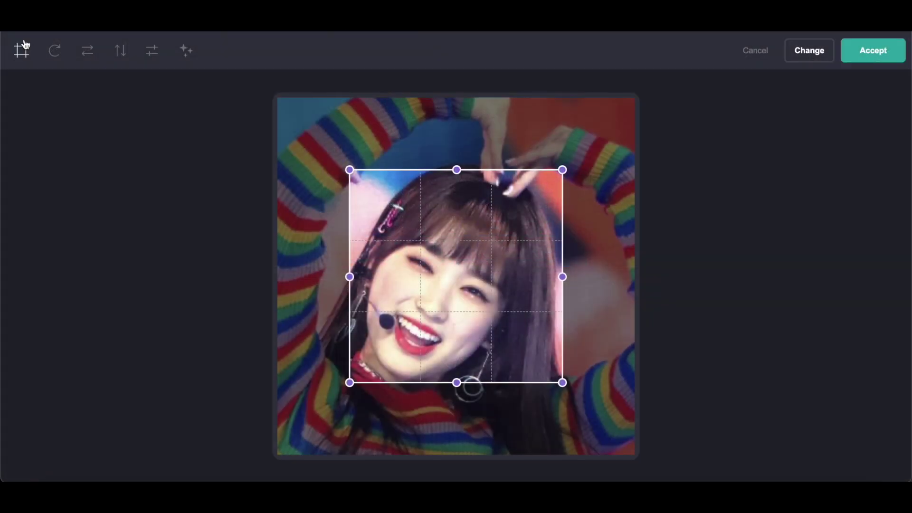
pyautogui.click(22, 50)
pyautogui.click(864, 59)
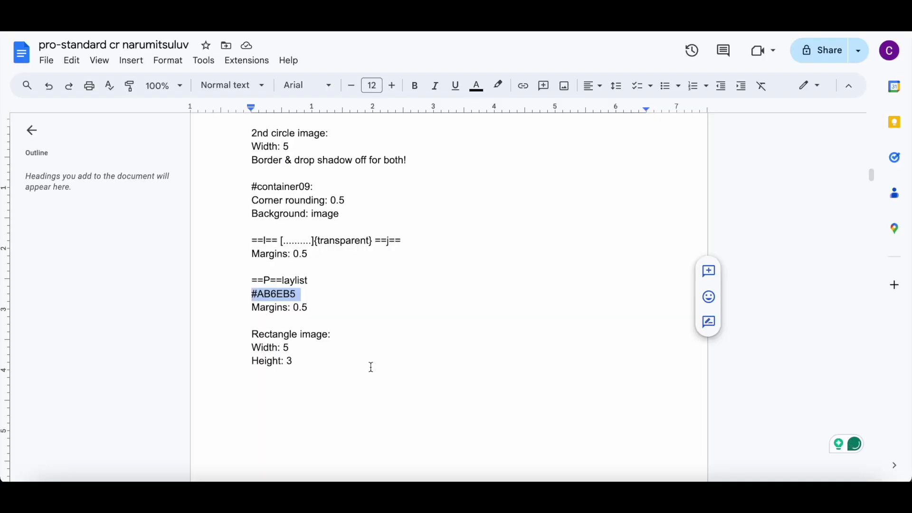
pyautogui.scroll(-5, 371, 367)
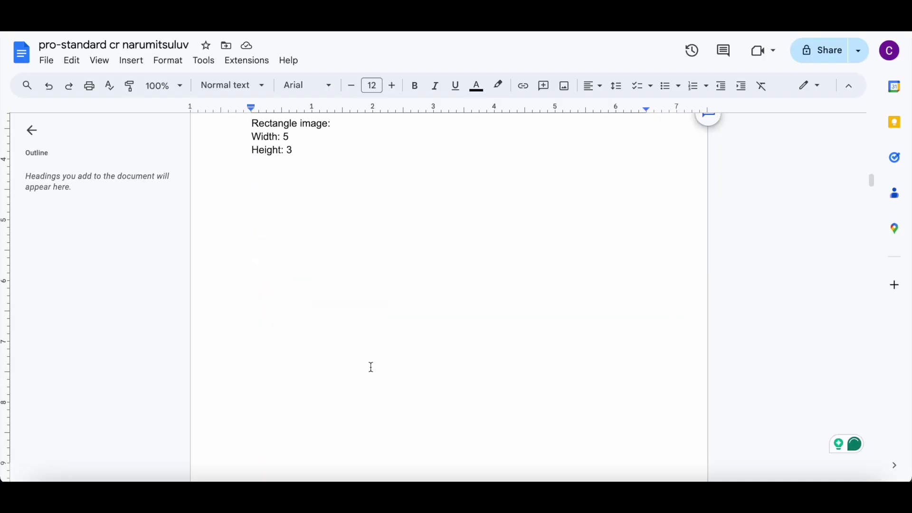
pyautogui.scroll(-6, 371, 367)
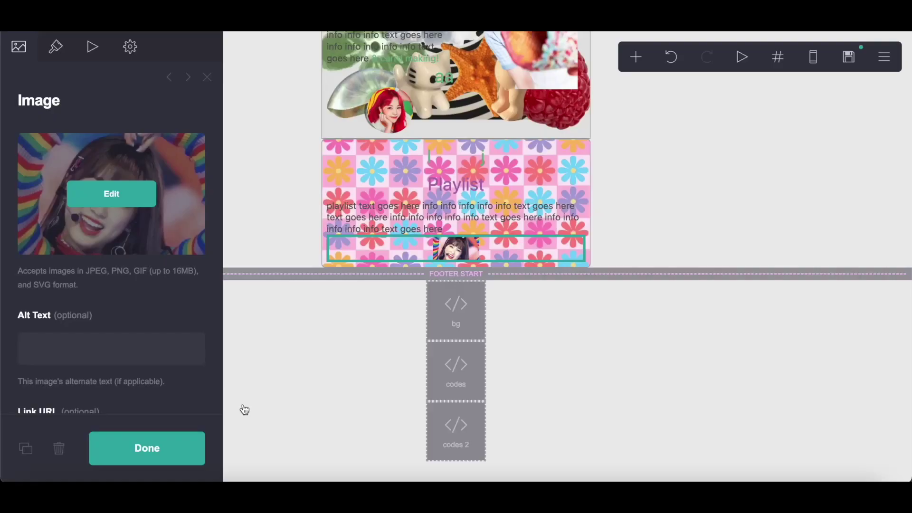
pyautogui.click(135, 457)
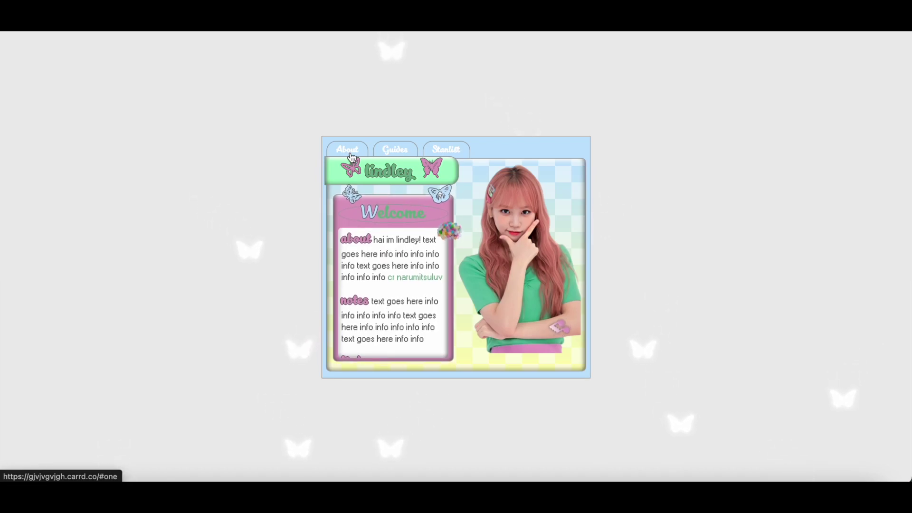
# Step: Check the Guides page, then the Starlist page with its collage and Playlist panel, in the preview
pyautogui.scroll(-2, 400, 263)
pyautogui.scroll(2, 400, 263)
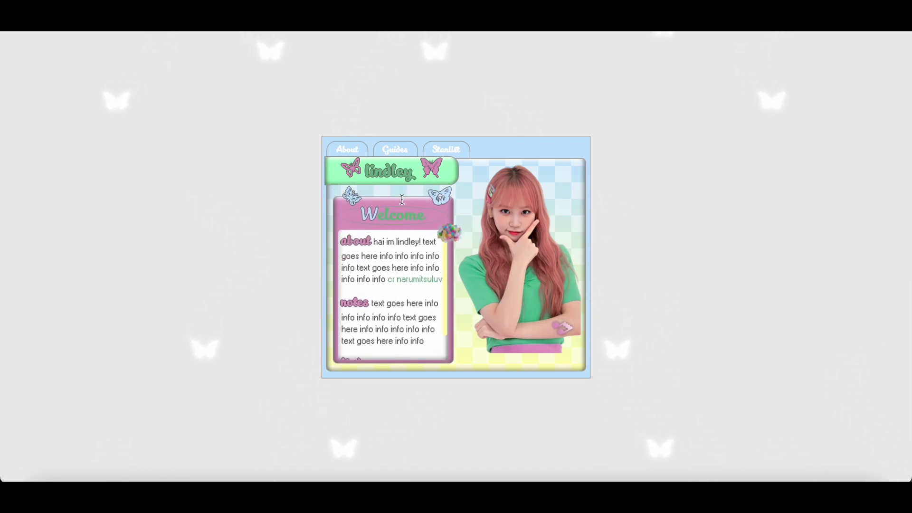
pyautogui.click(398, 151)
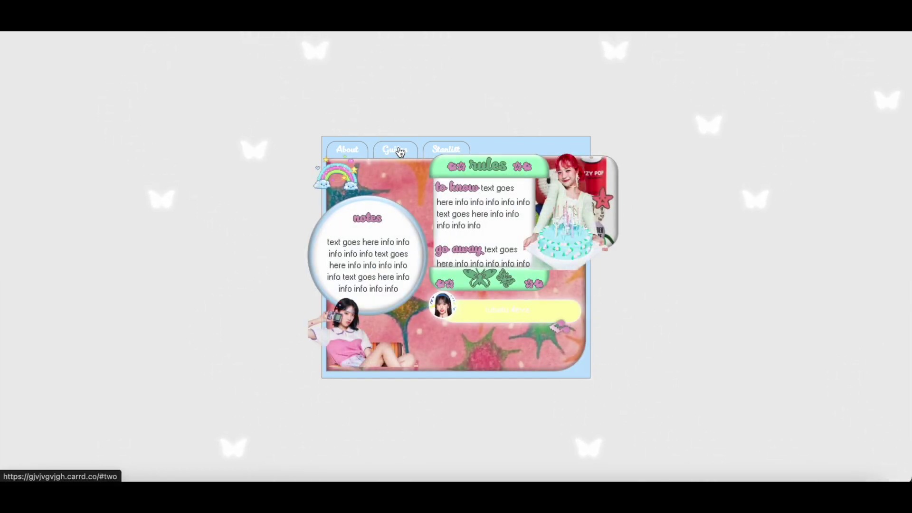
pyautogui.scroll(-2, 518, 240)
pyautogui.scroll(2, 518, 240)
pyautogui.click(446, 150)
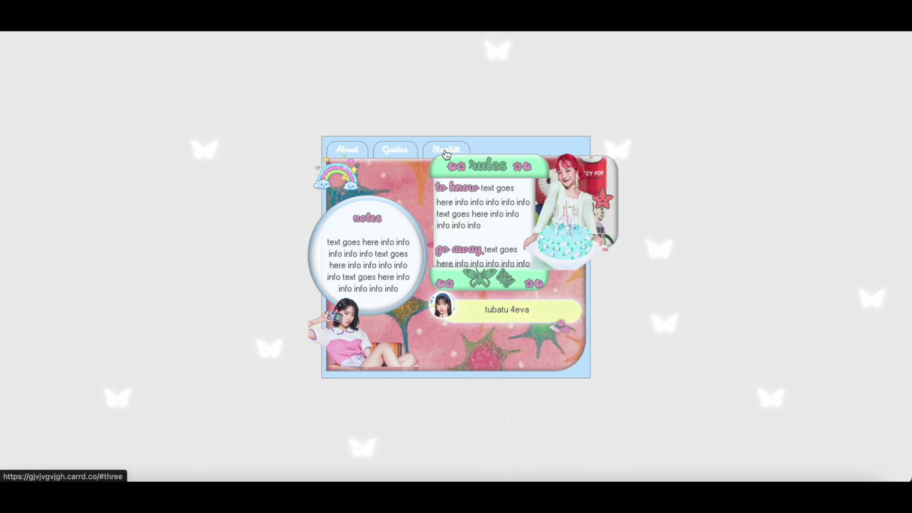
pyautogui.scroll(-2, 390, 216)
pyautogui.scroll(2, 390, 215)
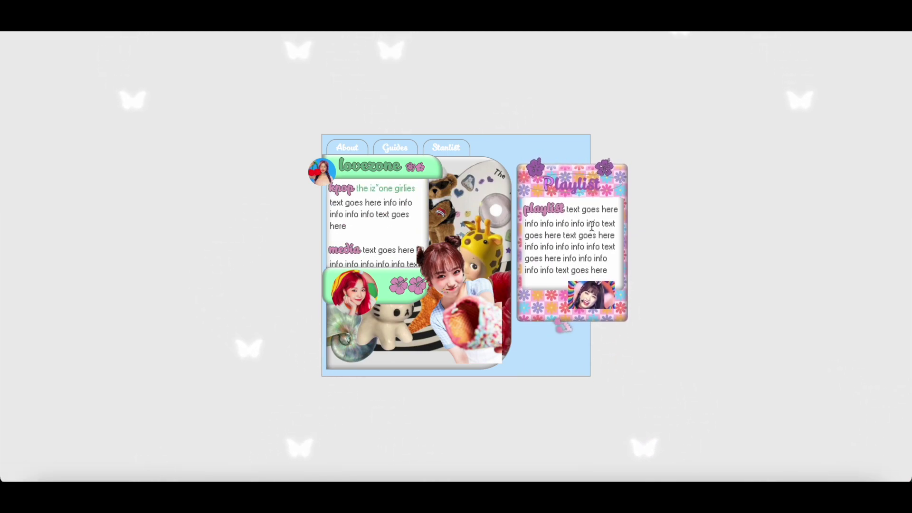